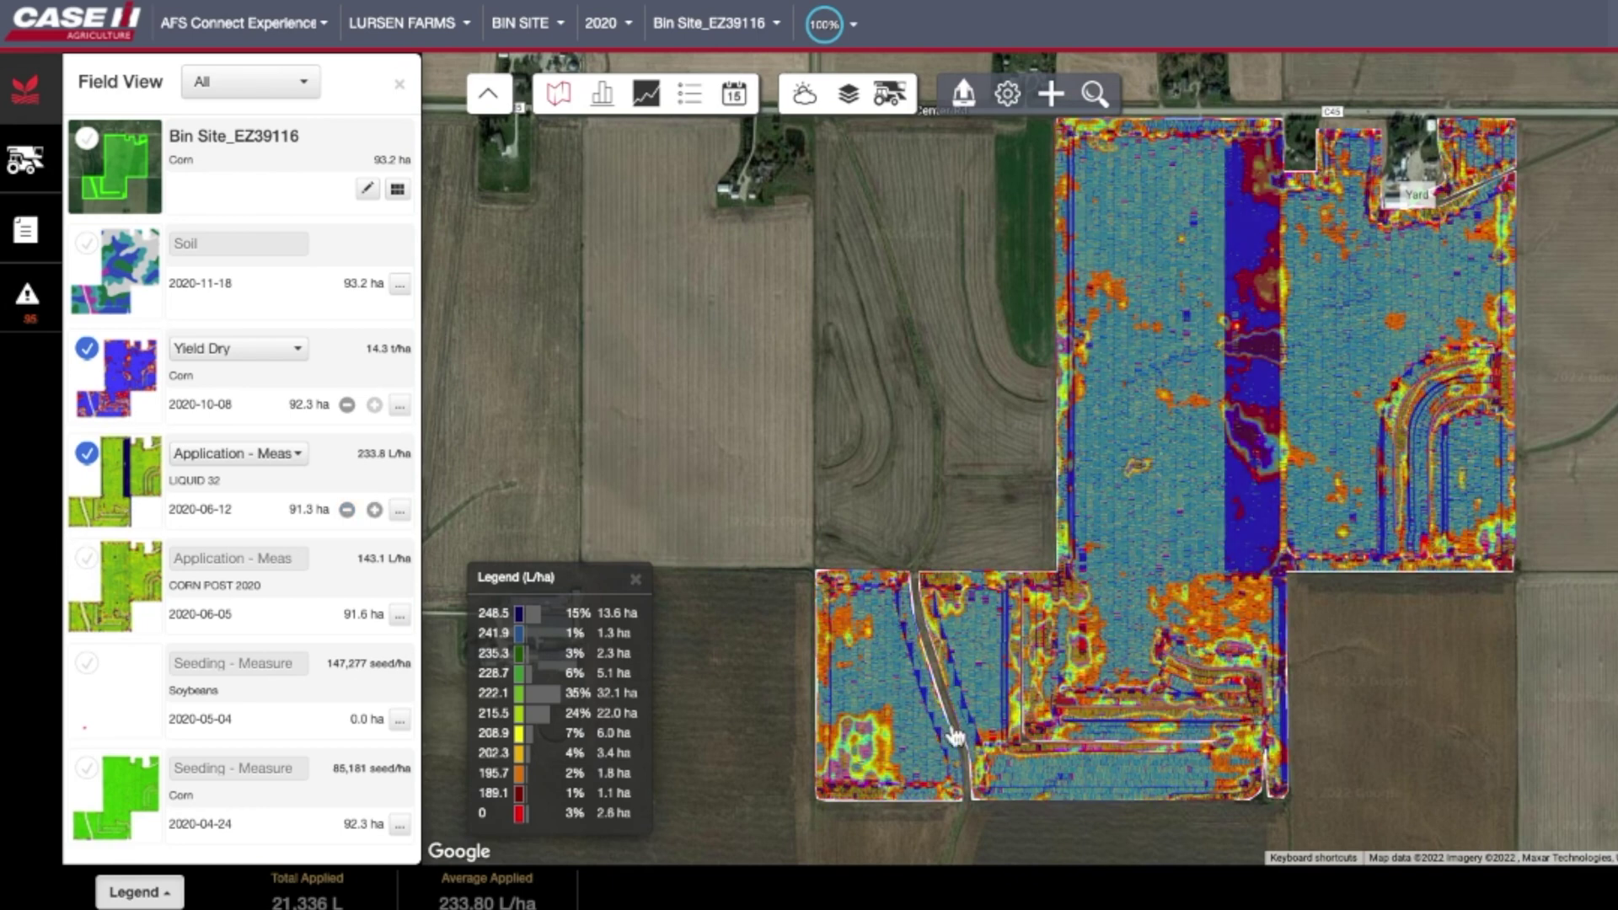
{"action": "scroll", "coordinate": [1142, 764], "scroll_direction": "up", "scroll_amount": 3}
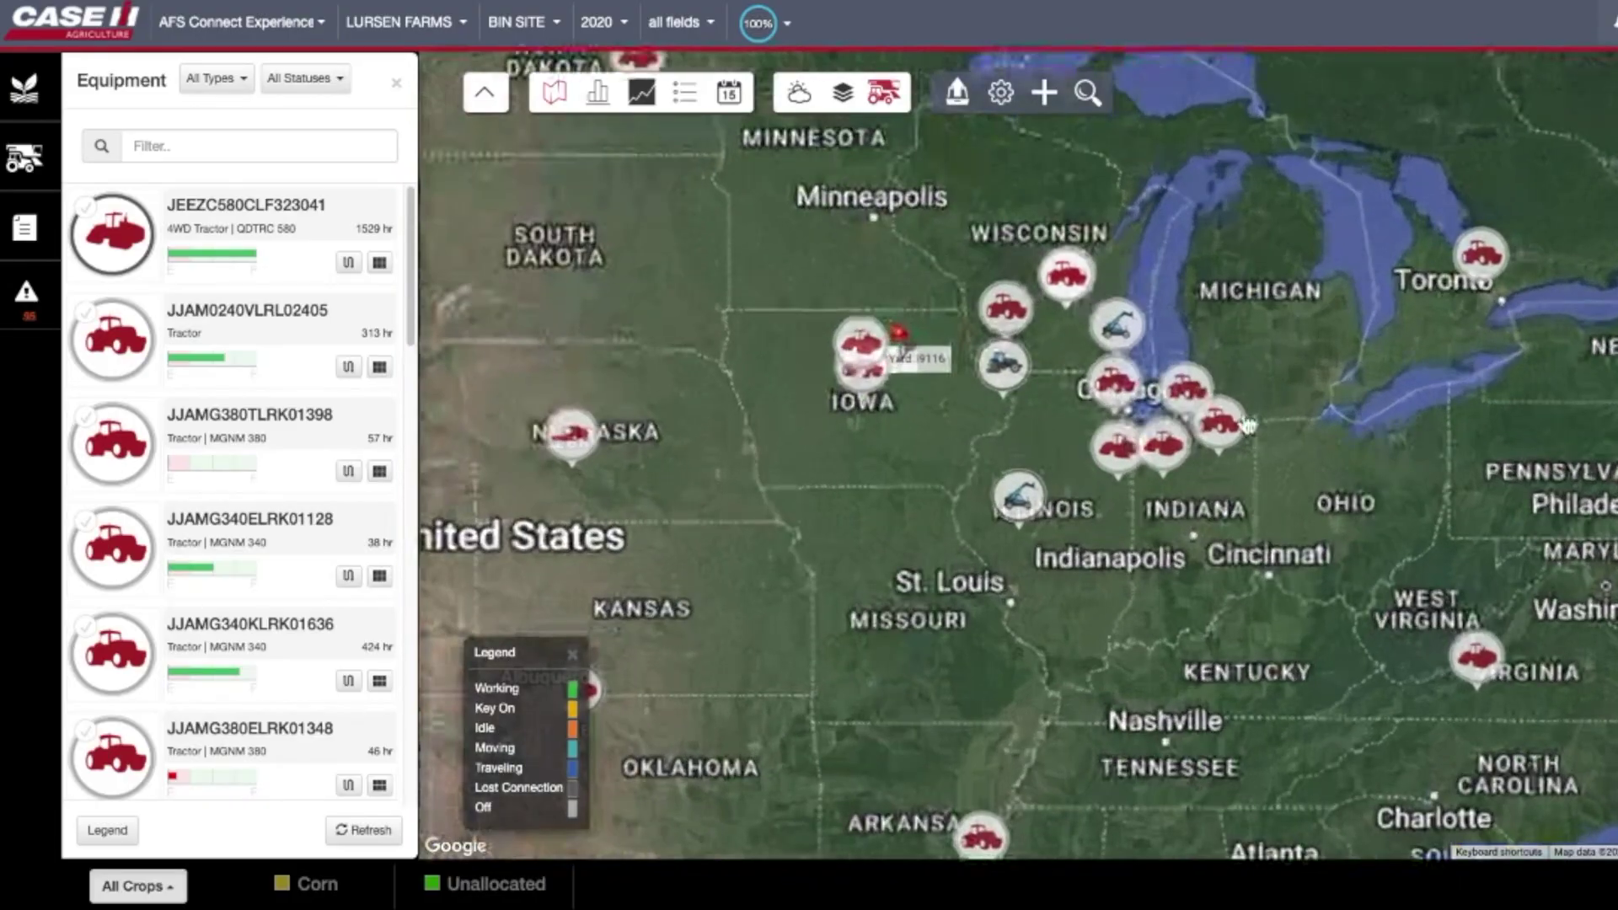
{"action": "scroll", "coordinate": [1248, 425], "scroll_direction": "up", "scroll_amount": 5}
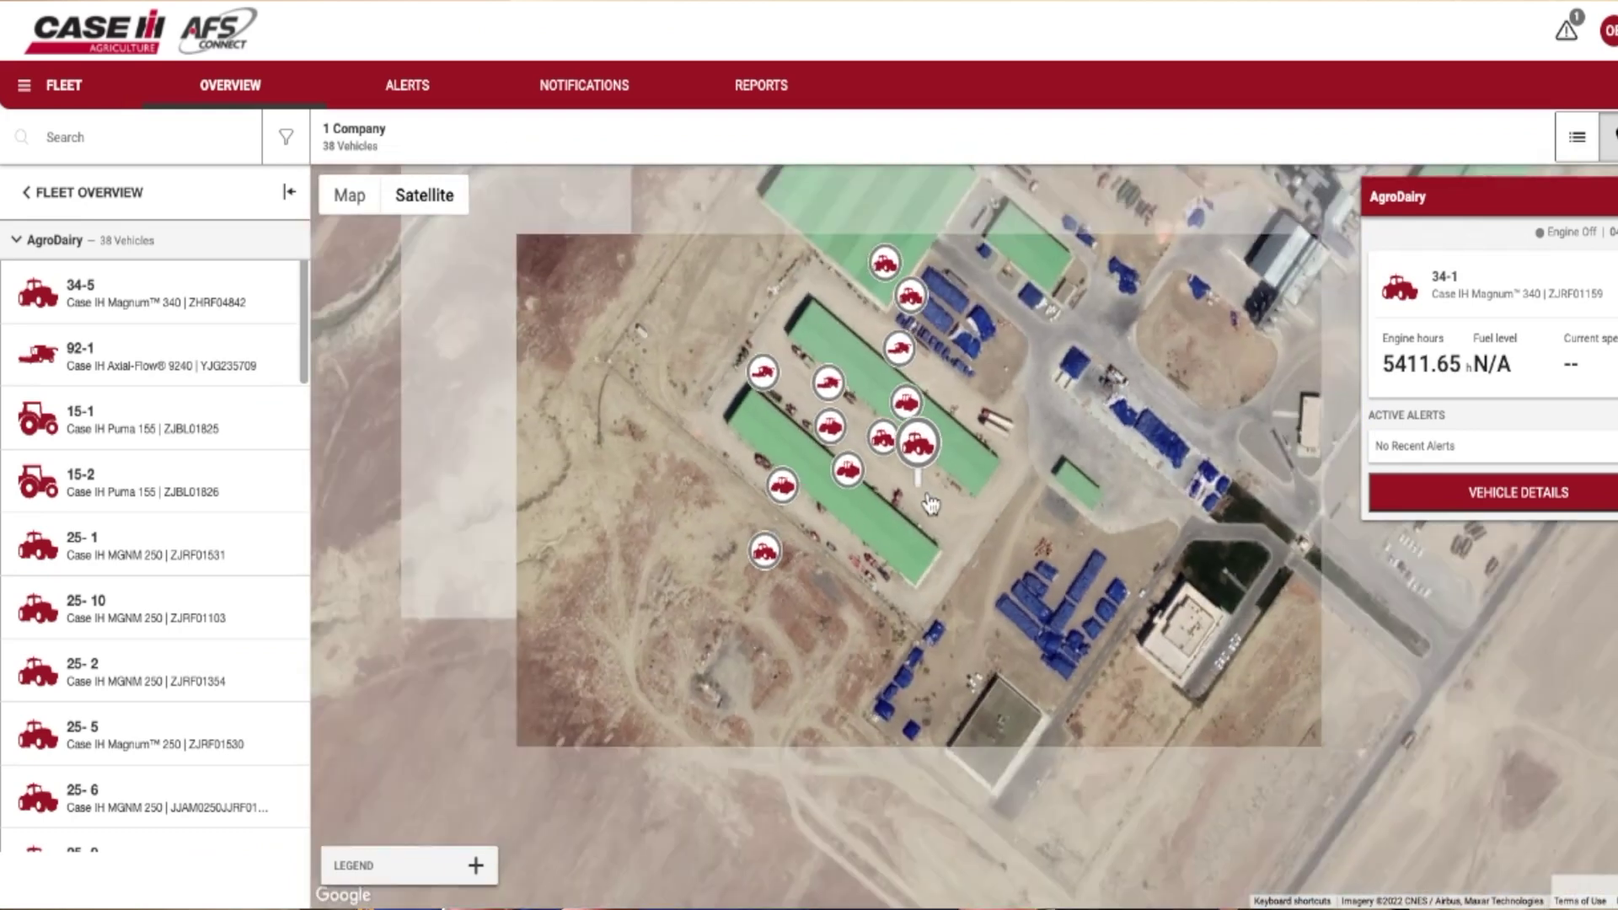
Locate the lone tractor parked beside the crop circles on the fleet map and open its vehicle details
{"action": "scroll", "coordinate": [931, 504], "scroll_direction": "down", "scroll_amount": 5}
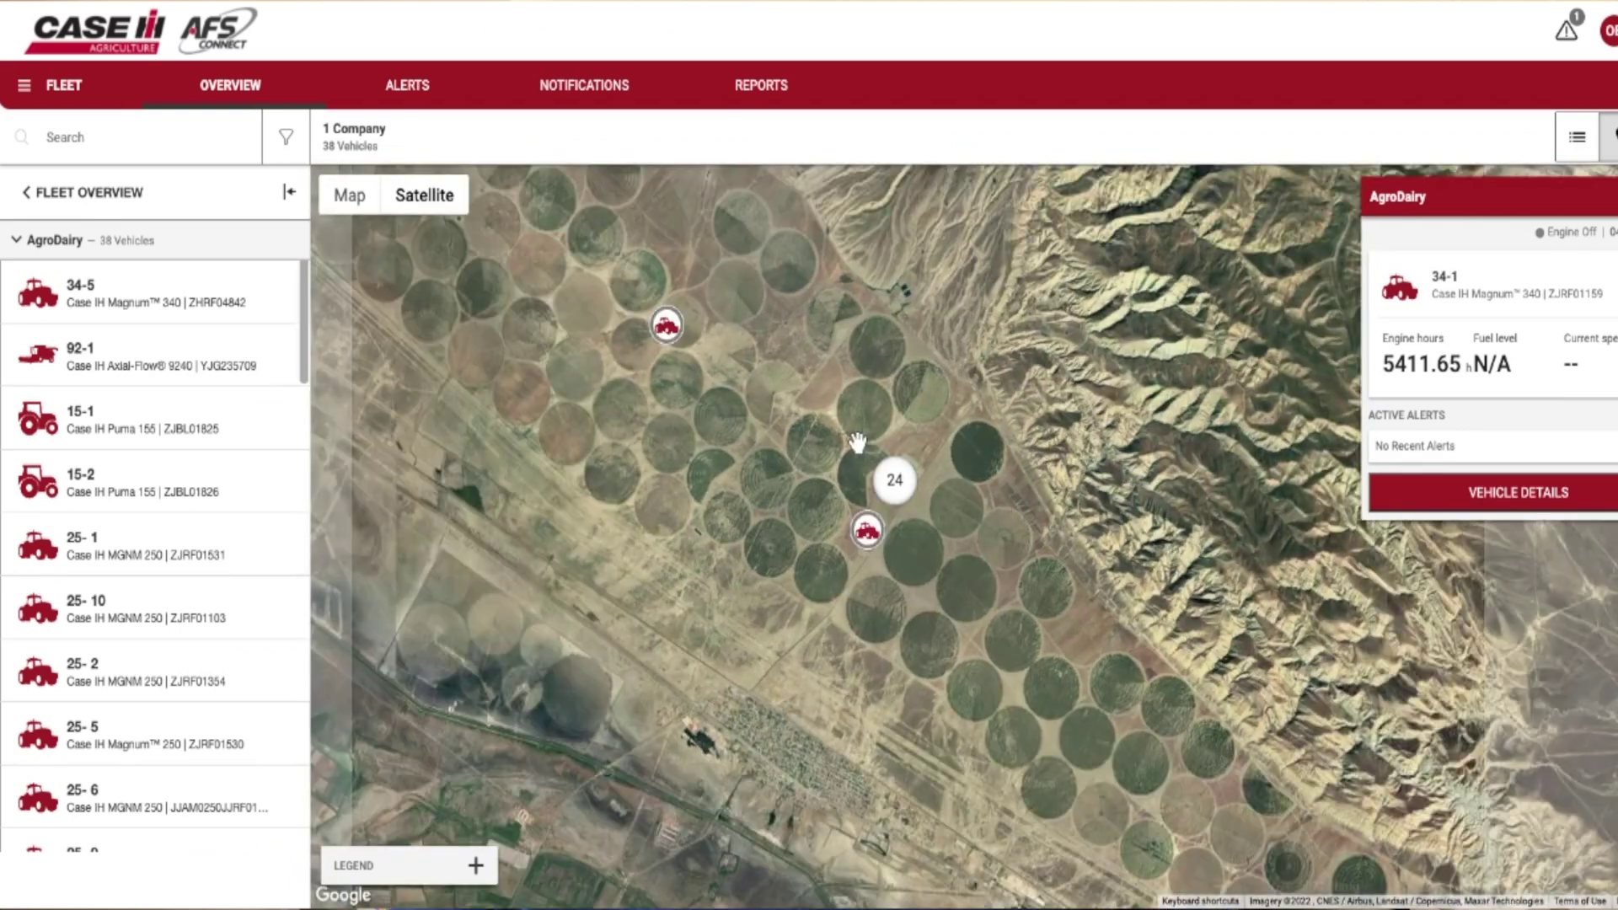
{"action": "scroll", "coordinate": [680, 424], "scroll_direction": "up", "scroll_amount": 5}
{"action": "scroll", "coordinate": [801, 493], "scroll_direction": "up", "scroll_amount": 3}
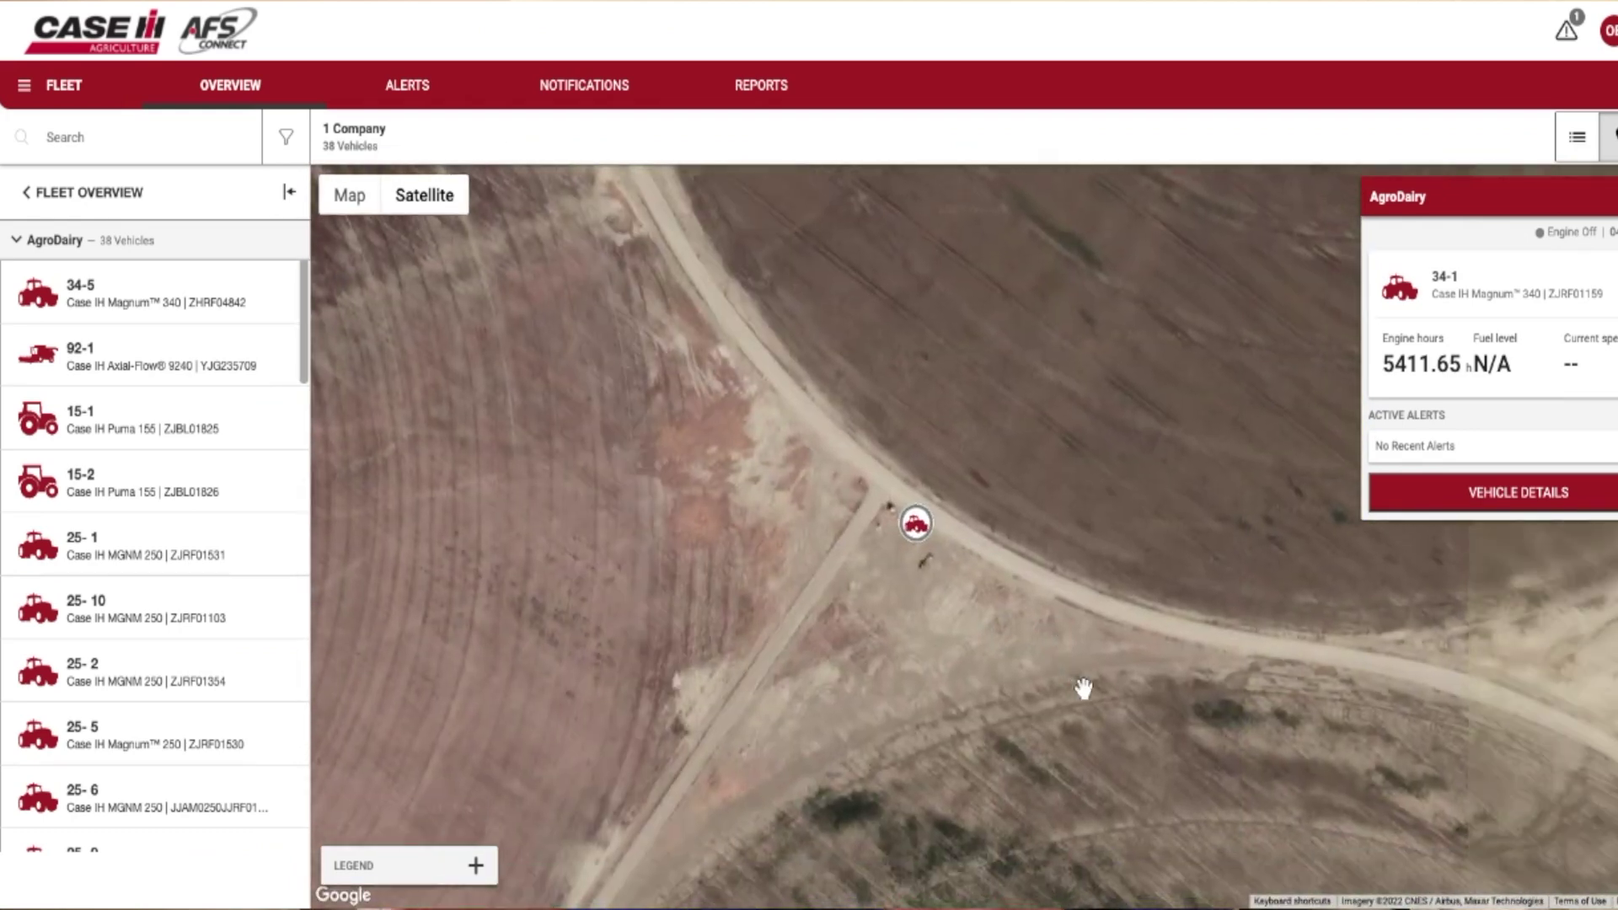
{"action": "left_click", "coordinate": [918, 516]}
{"action": "left_click", "coordinate": [1496, 492]}
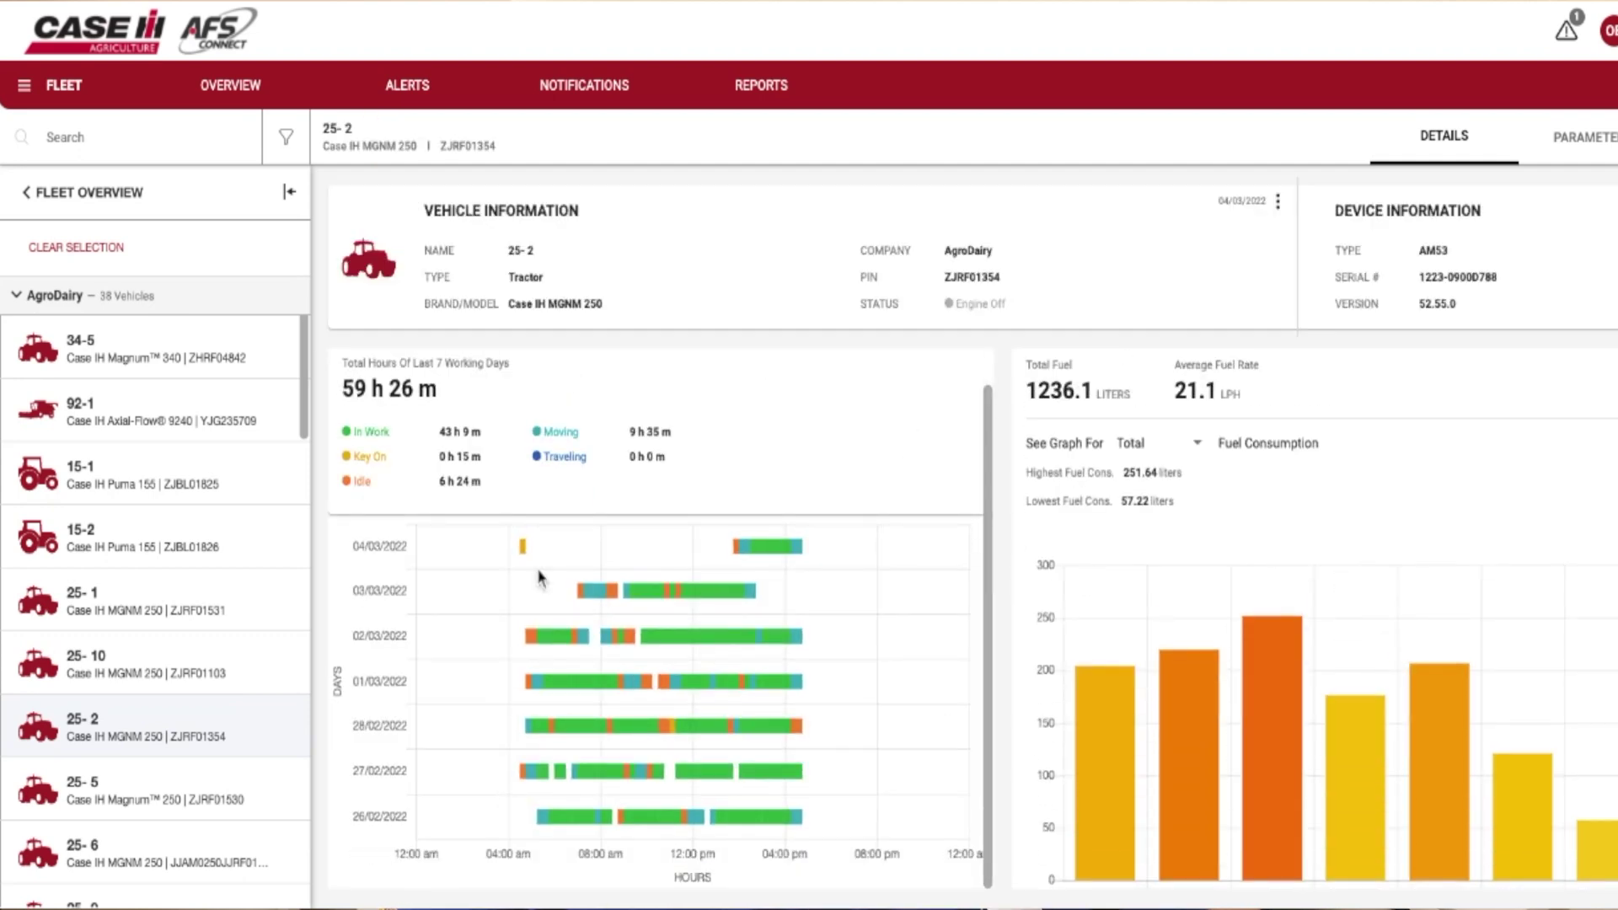
View the tractor's fuel consumption chart for the last 7 working days enlarged, close it, and open the vehicle's parameters
{"action": "left_click", "coordinate": [944, 552]}
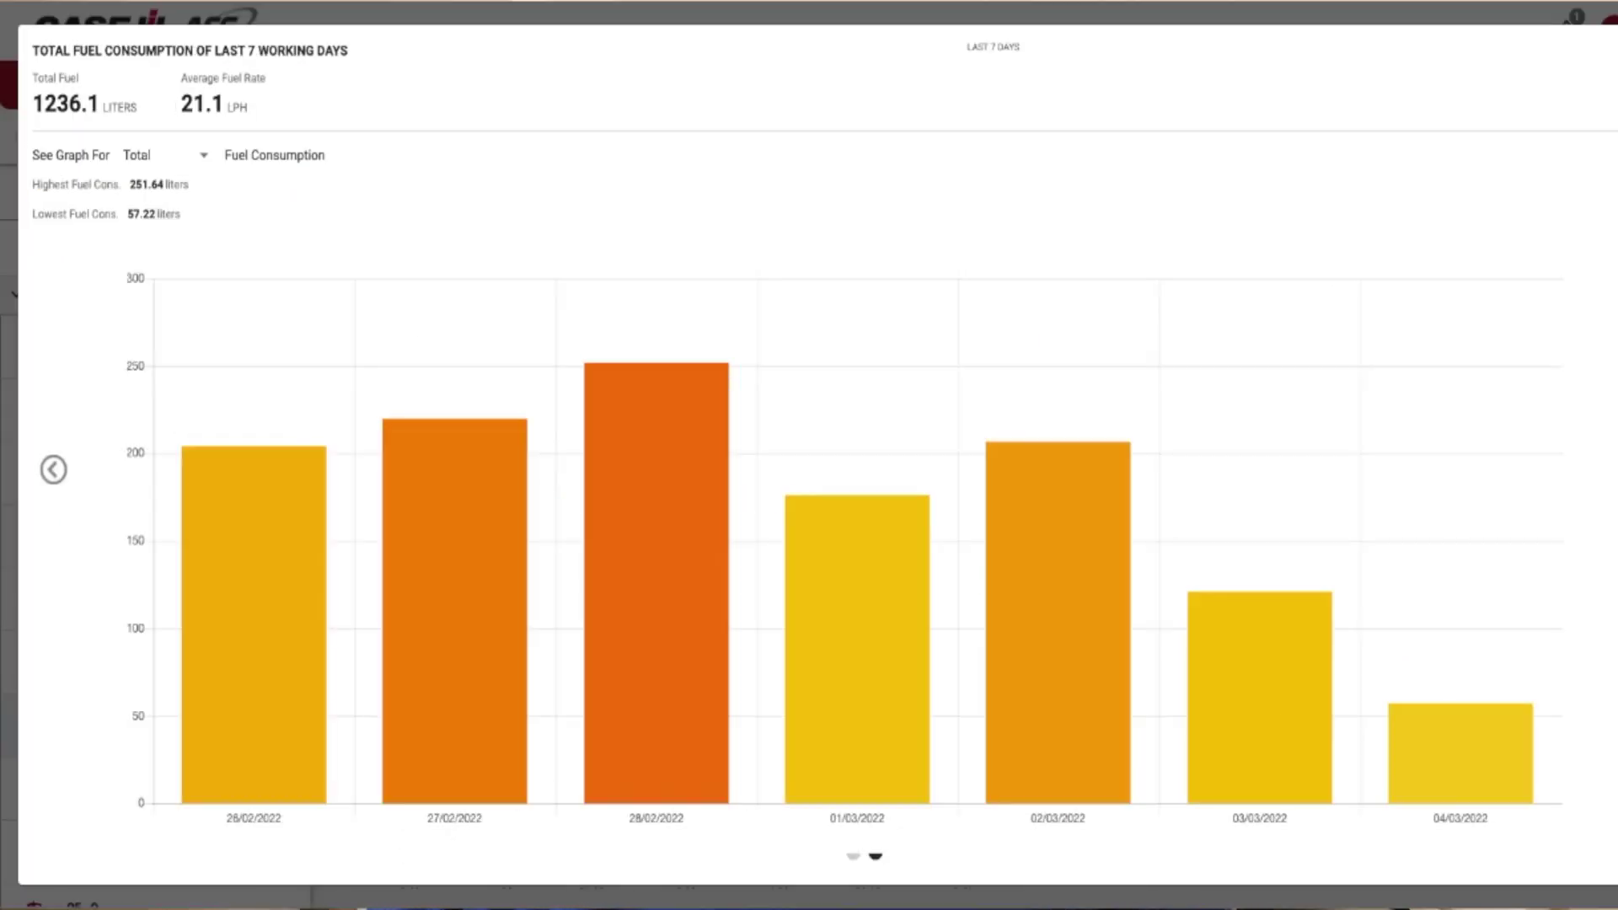
{"action": "key", "text": "Escape"}
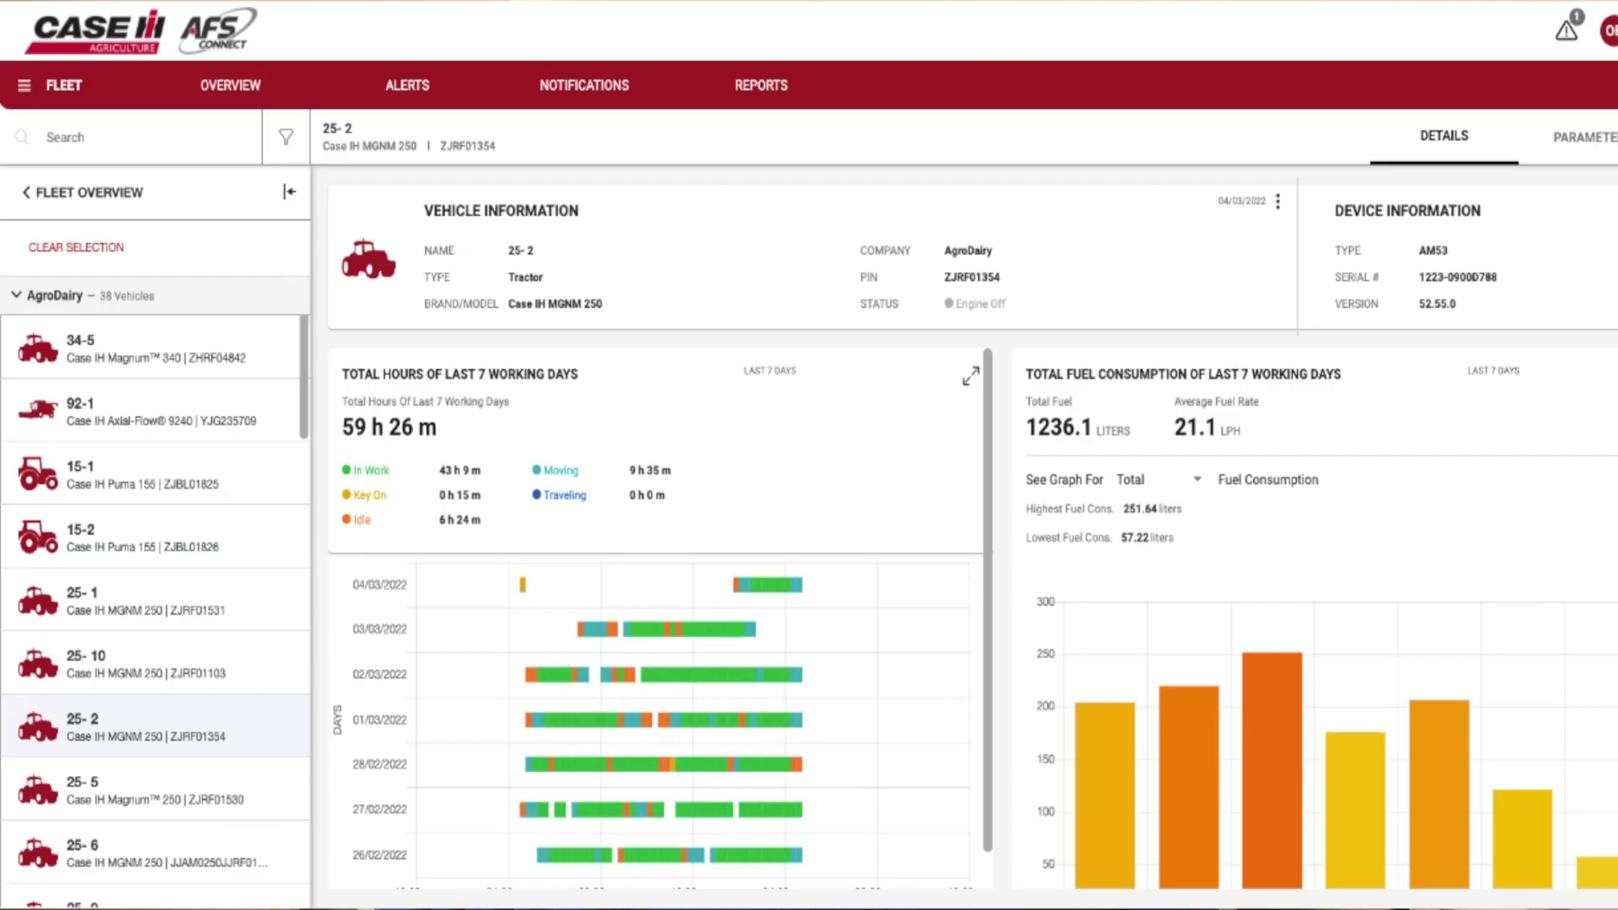
{"action": "left_click", "coordinate": [1584, 137]}
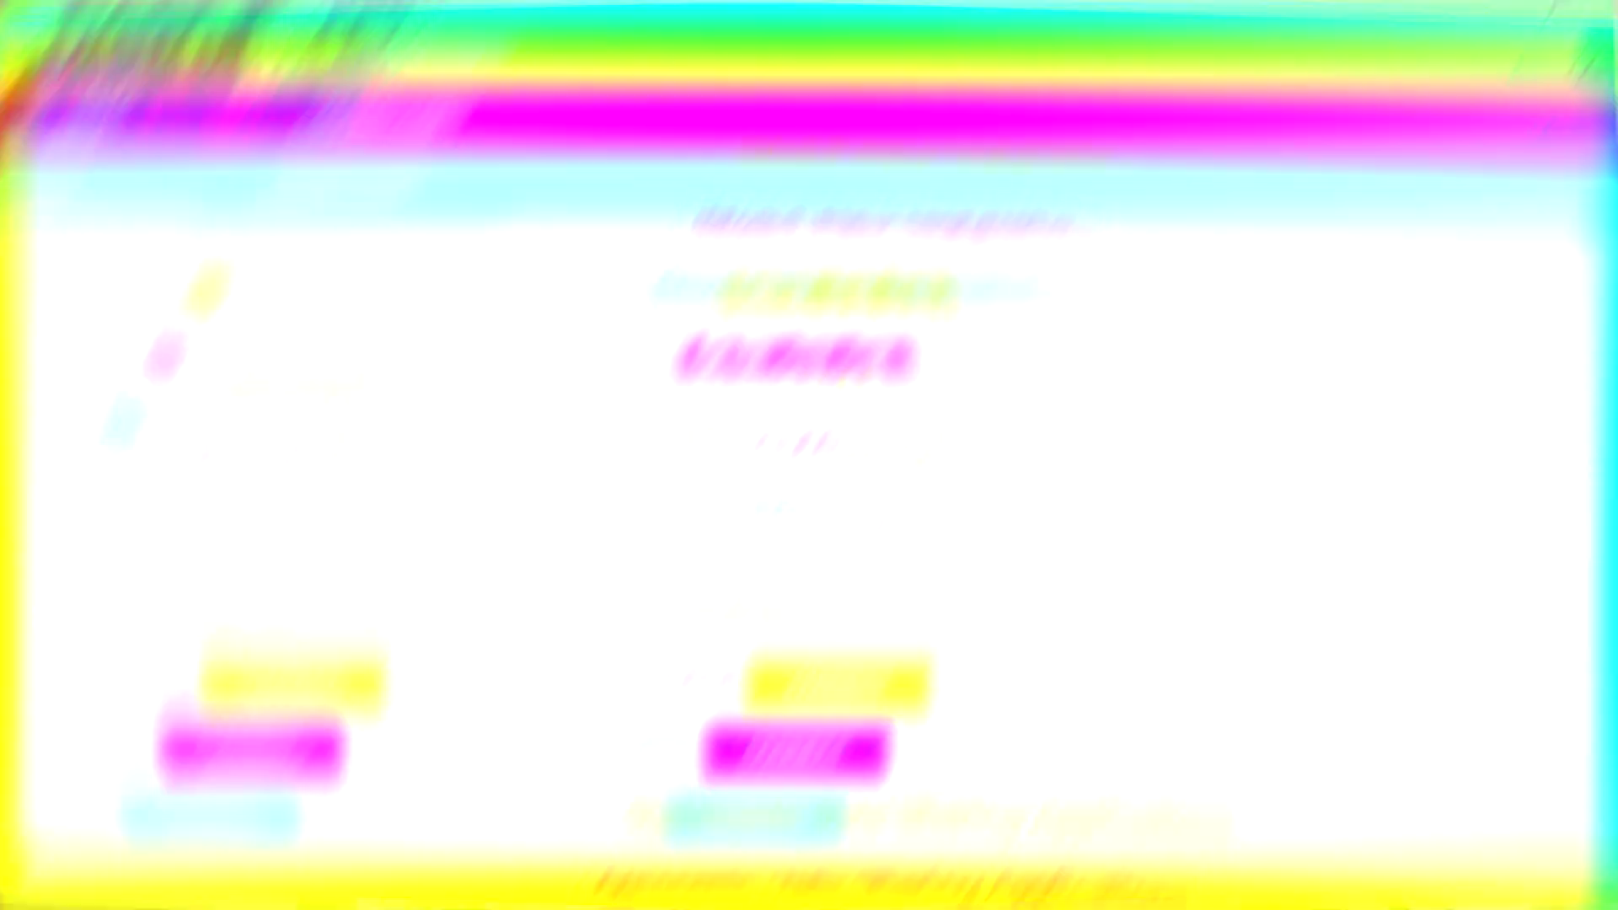
Look through the available data connections, from the machine data brands to the agronomic data sharing applications
{"action": "scroll", "coordinate": [1000, 439], "scroll_direction": "down", "scroll_amount": 2}
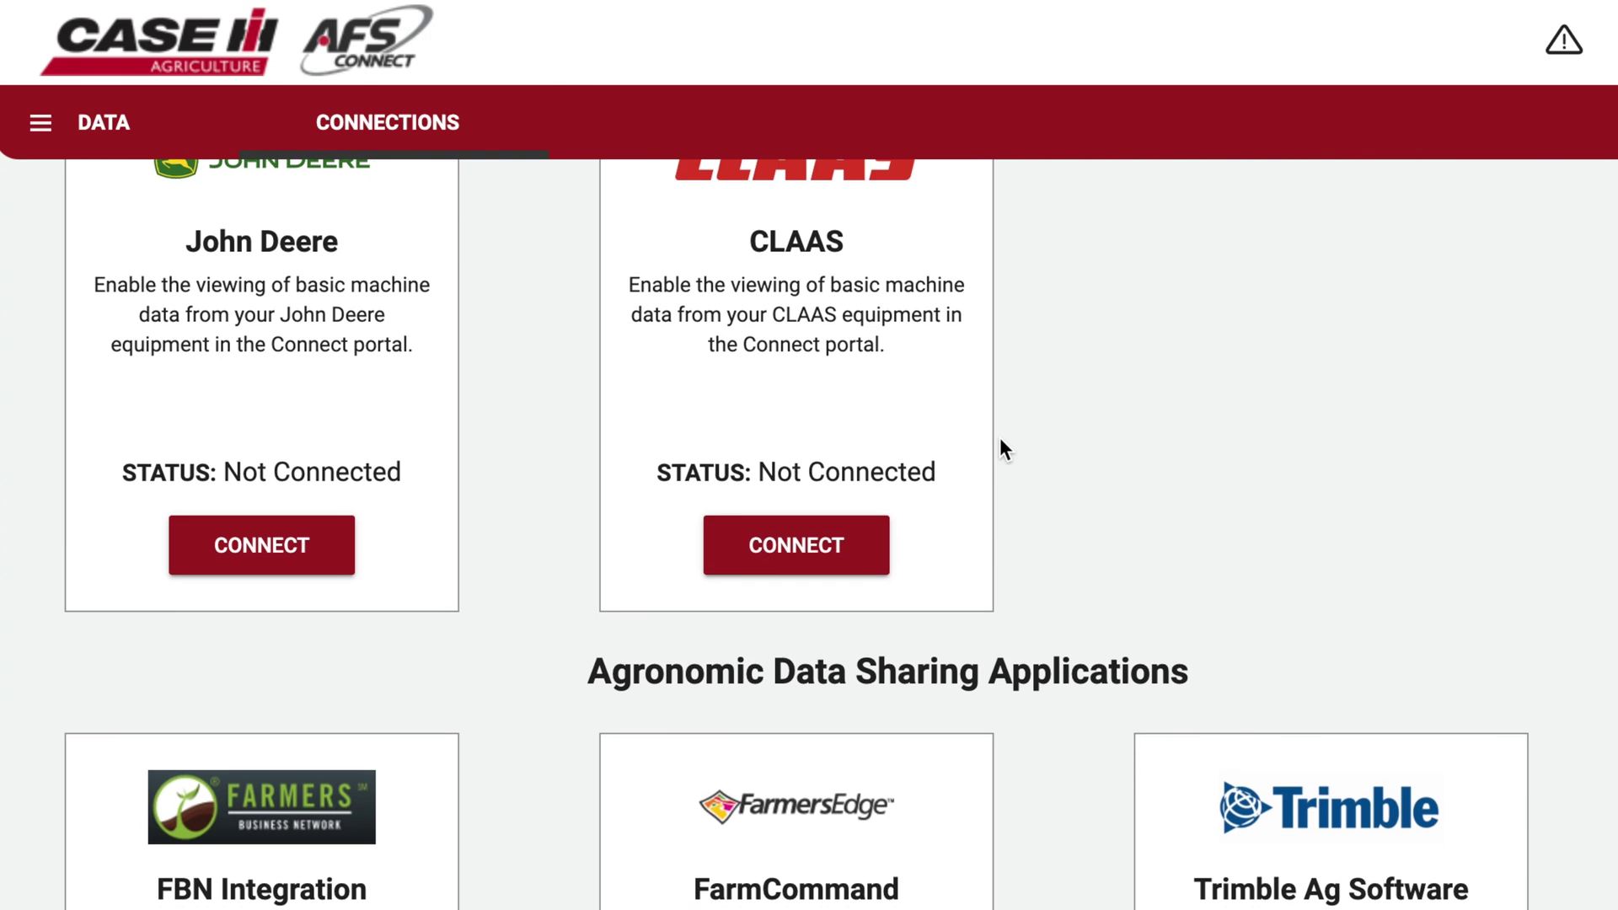
{"action": "scroll", "coordinate": [1002, 447], "scroll_direction": "down", "scroll_amount": 3}
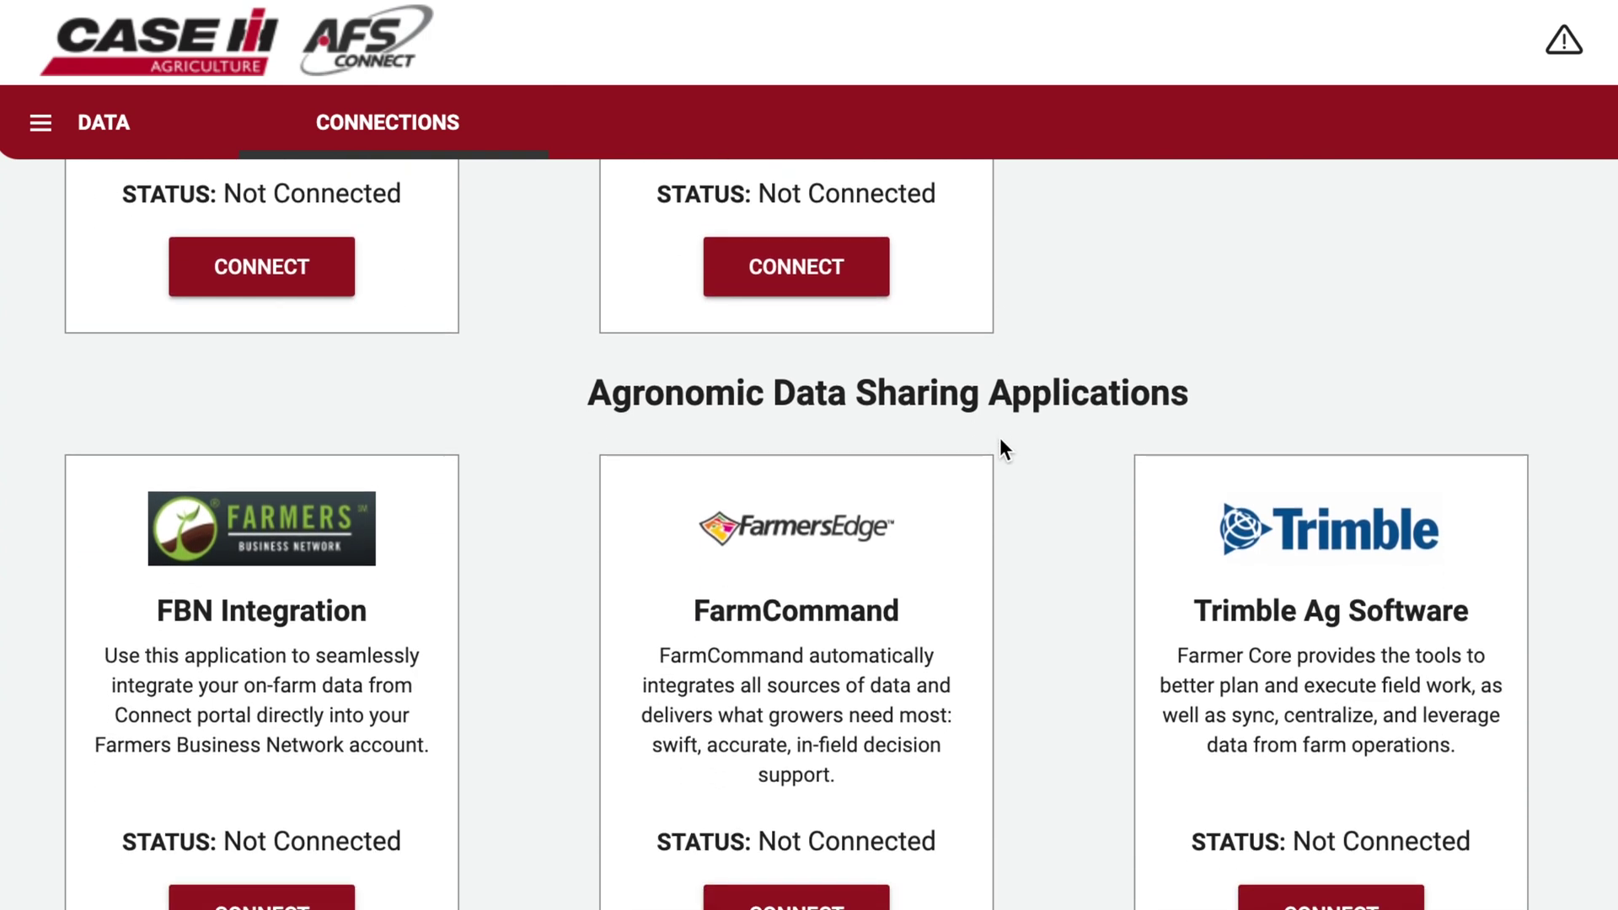
{"action": "scroll", "coordinate": [1000, 439], "scroll_direction": "down", "scroll_amount": 4}
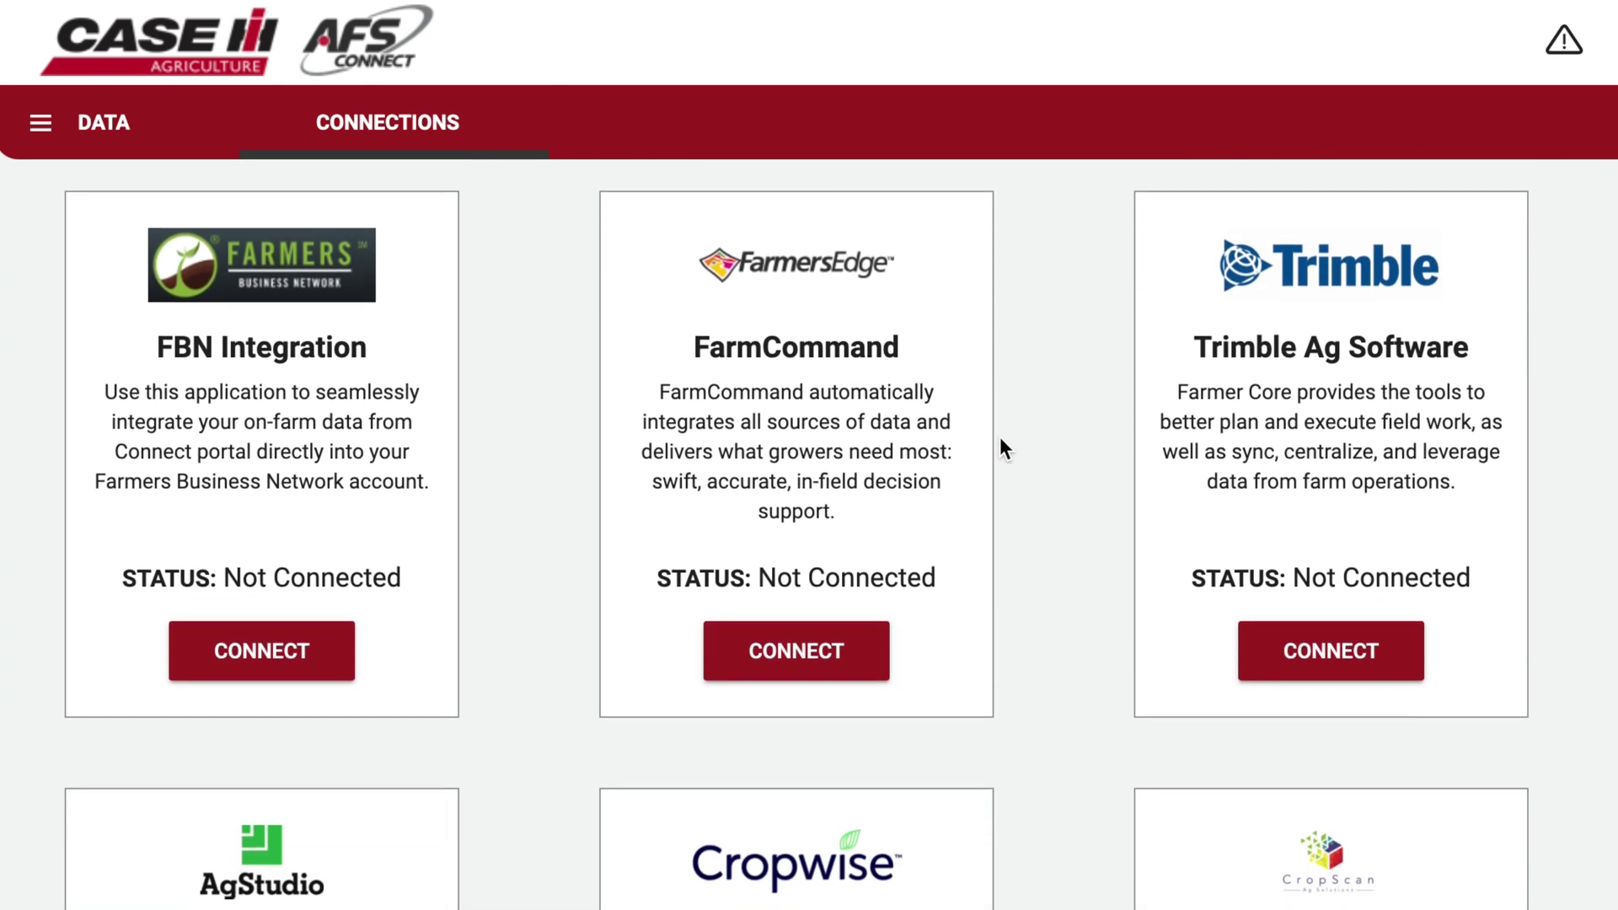
{"action": "scroll", "coordinate": [1000, 437], "scroll_direction": "down", "scroll_amount": 3}
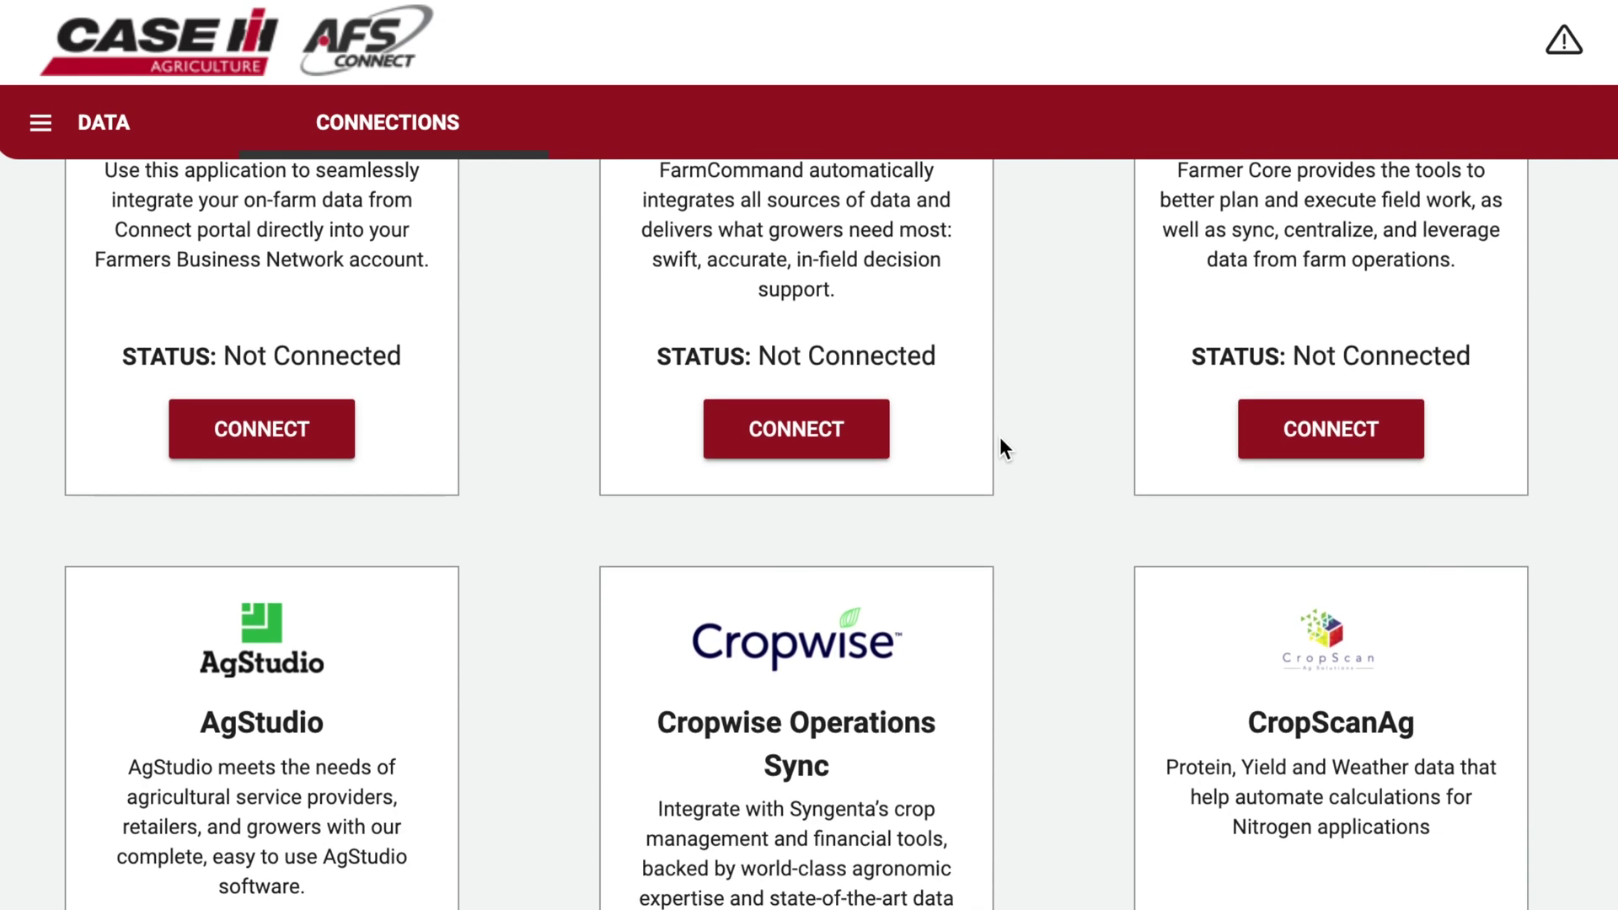
{"action": "scroll", "coordinate": [1000, 437], "scroll_direction": "down", "scroll_amount": 2}
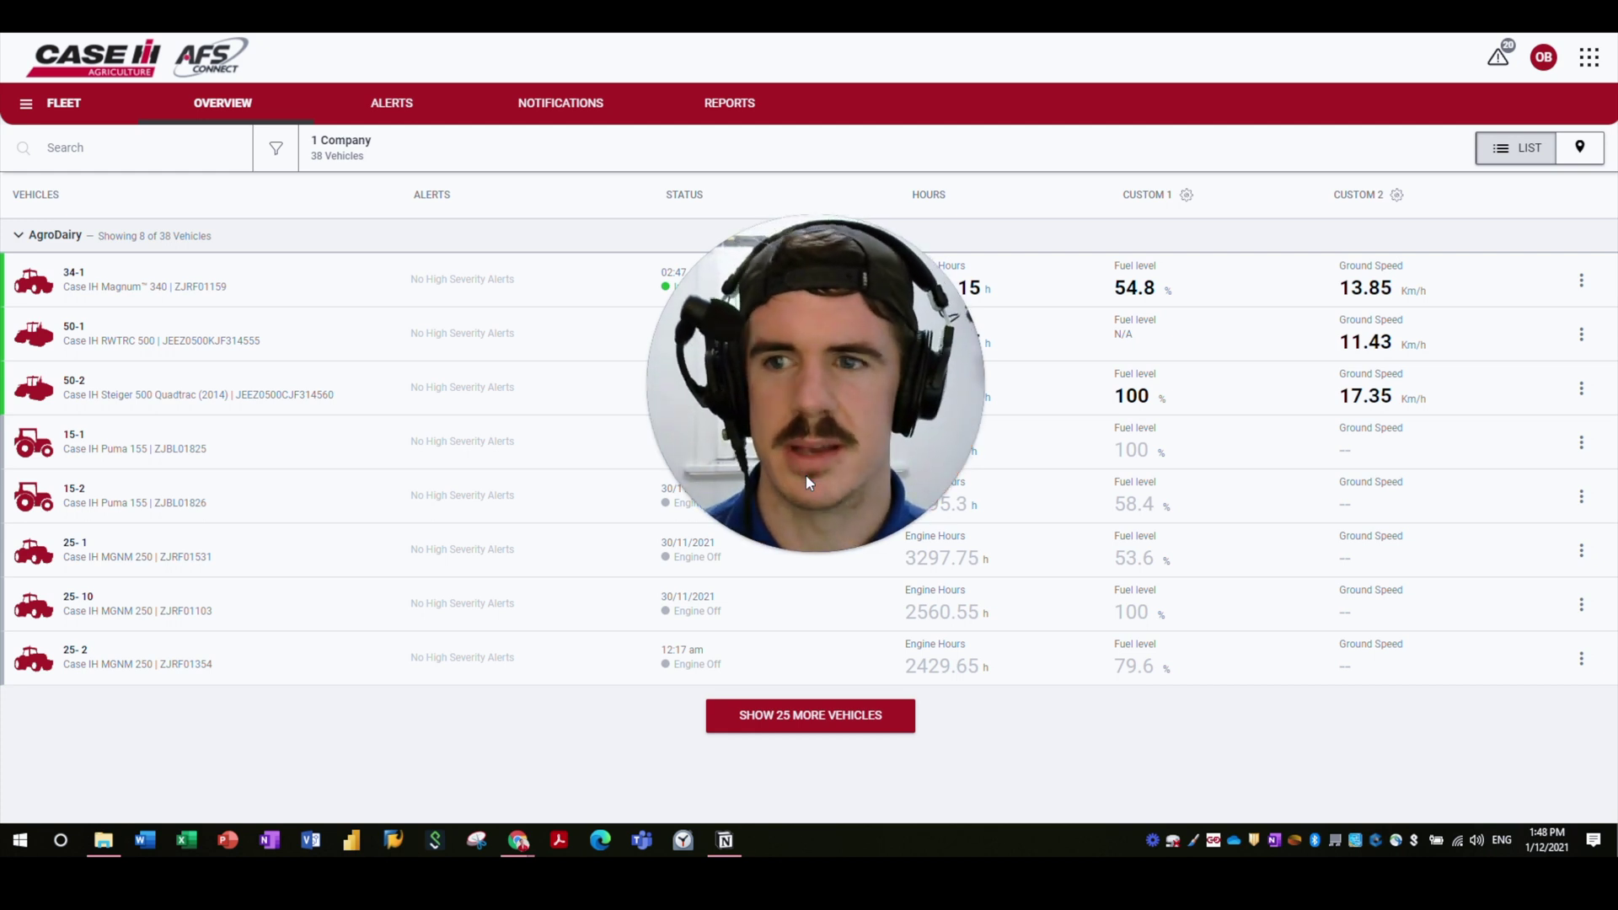
{"action": "left_click_drag", "start_coordinate": [806, 473], "coordinate": [97, 735]}
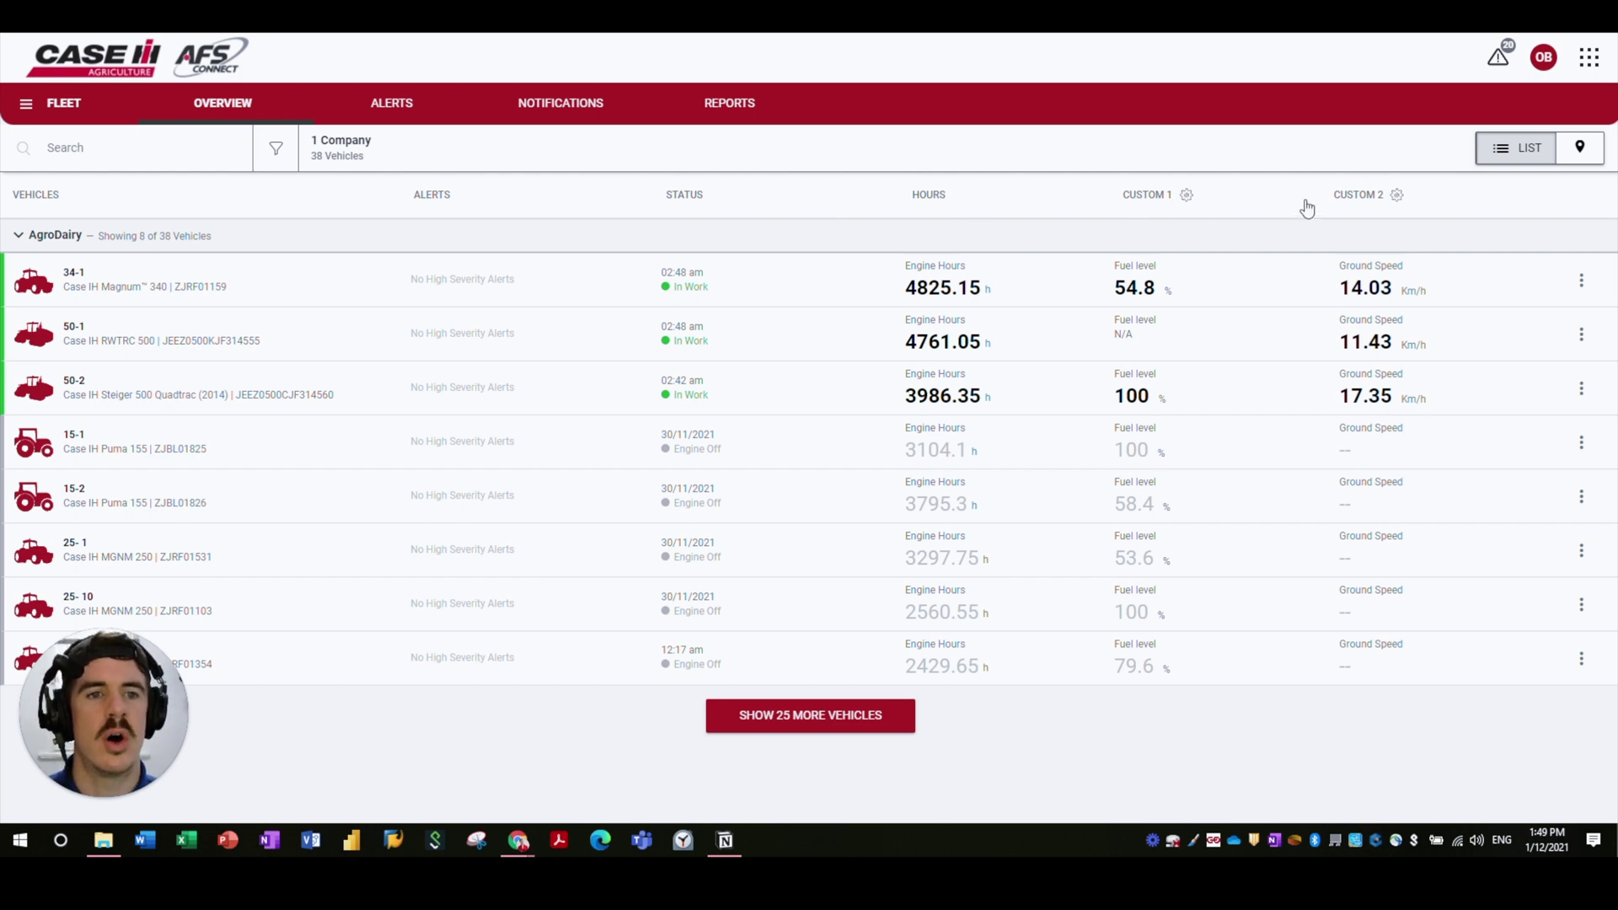
Set the Custom 1 parameter for tractors to Area in the vehicle list and apply it
{"action": "left_click", "coordinate": [1186, 195]}
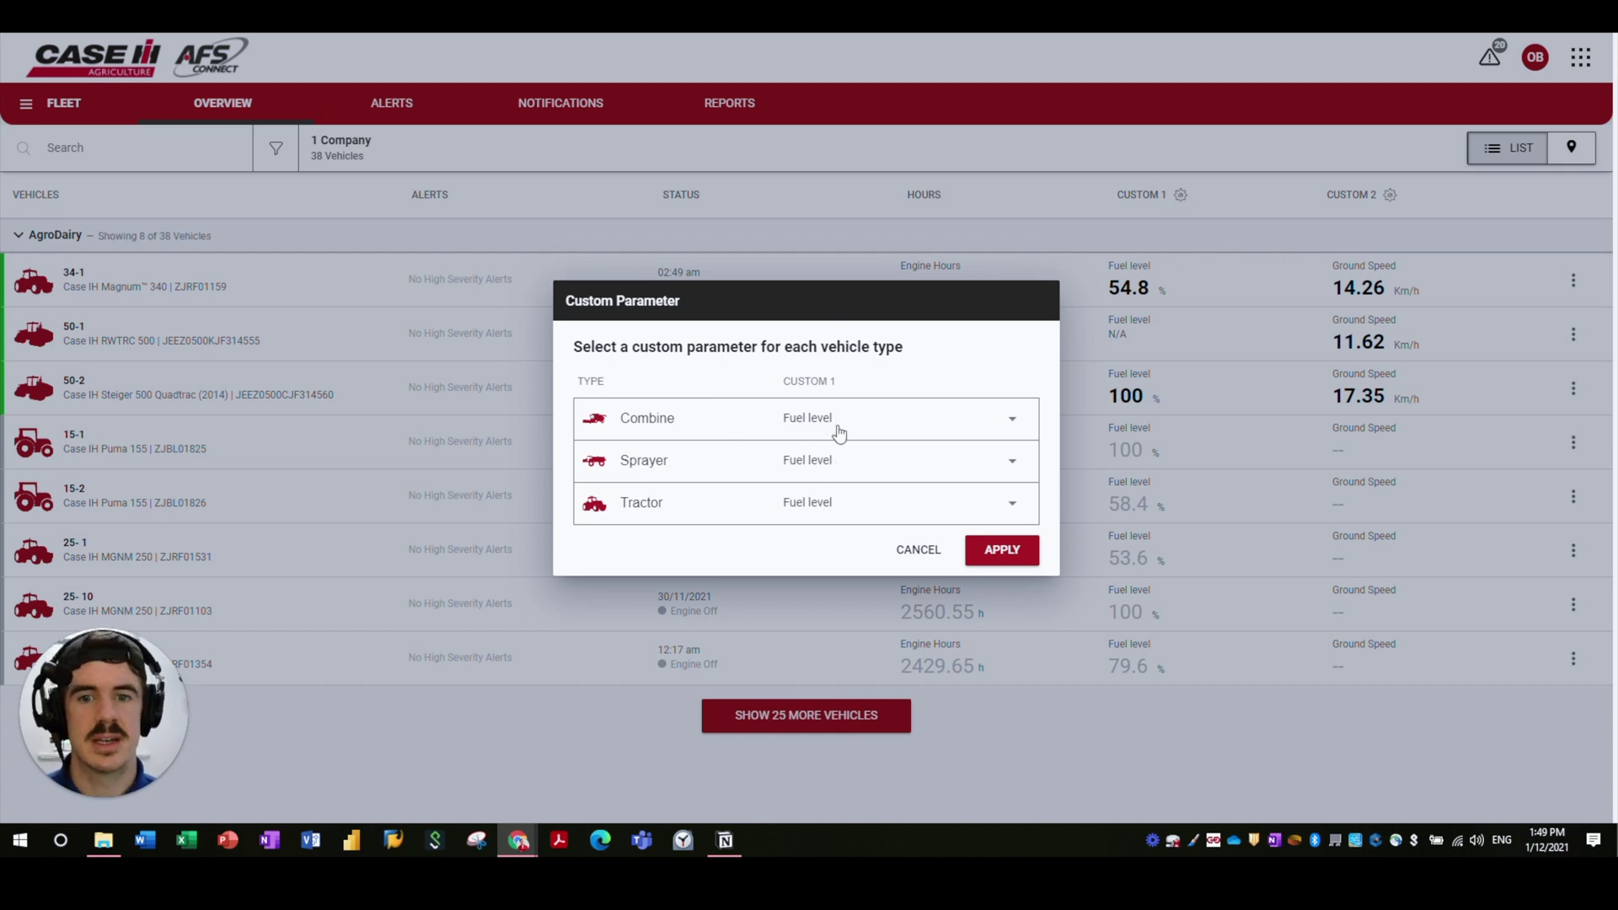
{"action": "left_click", "coordinate": [824, 514]}
{"action": "scroll", "coordinate": [857, 674], "scroll_direction": "down", "scroll_amount": 2}
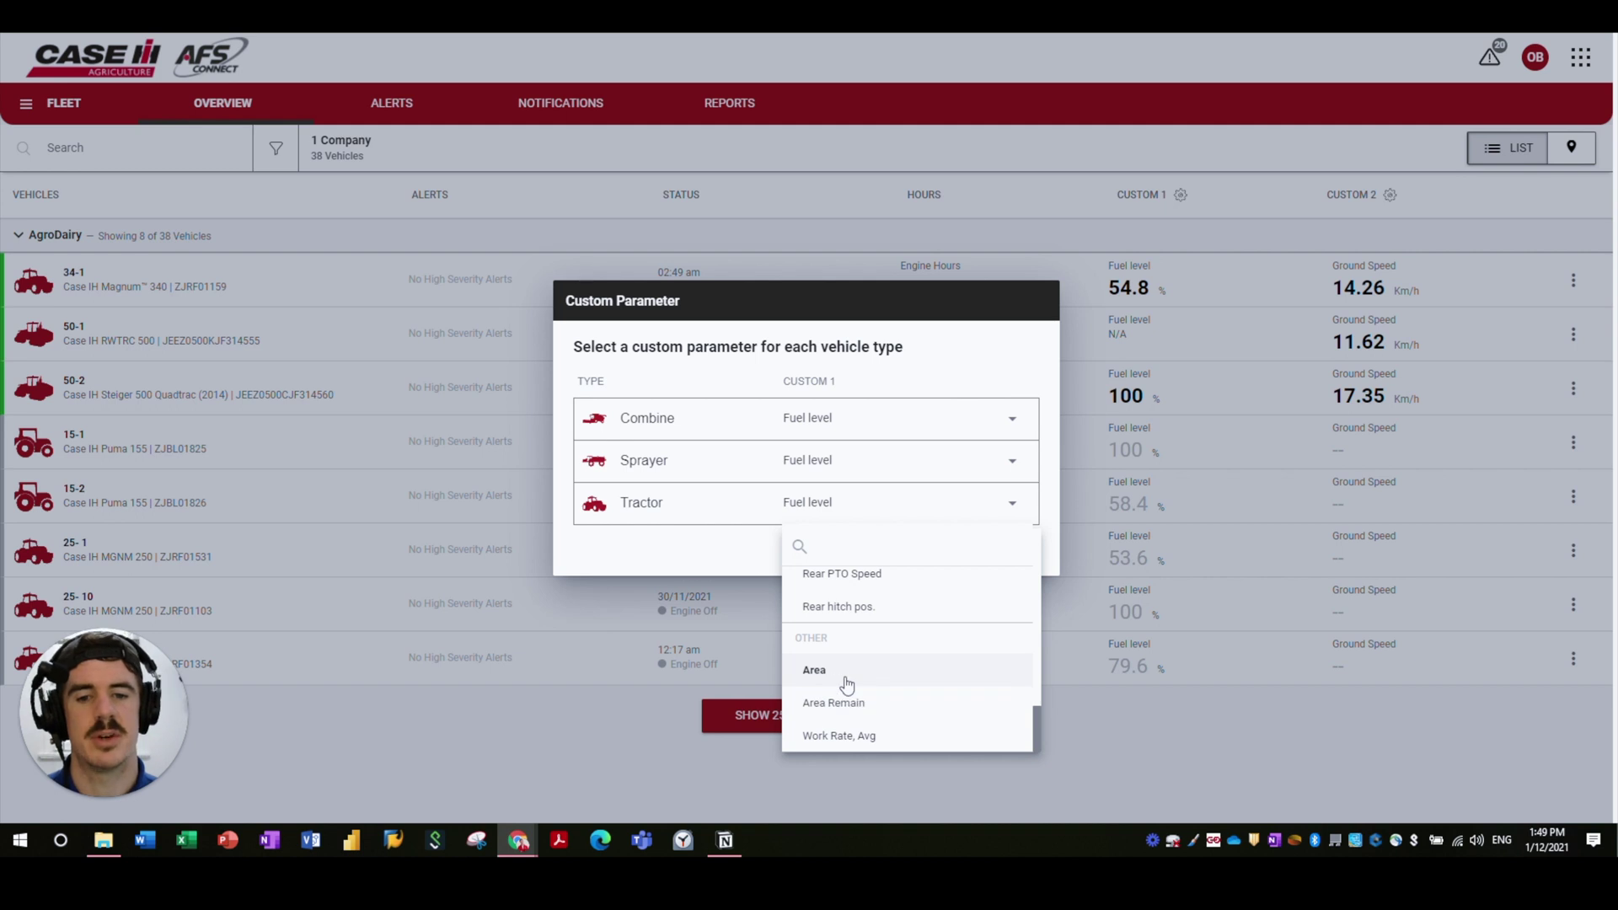
{"action": "left_click", "coordinate": [843, 671]}
{"action": "left_click", "coordinate": [1004, 551]}
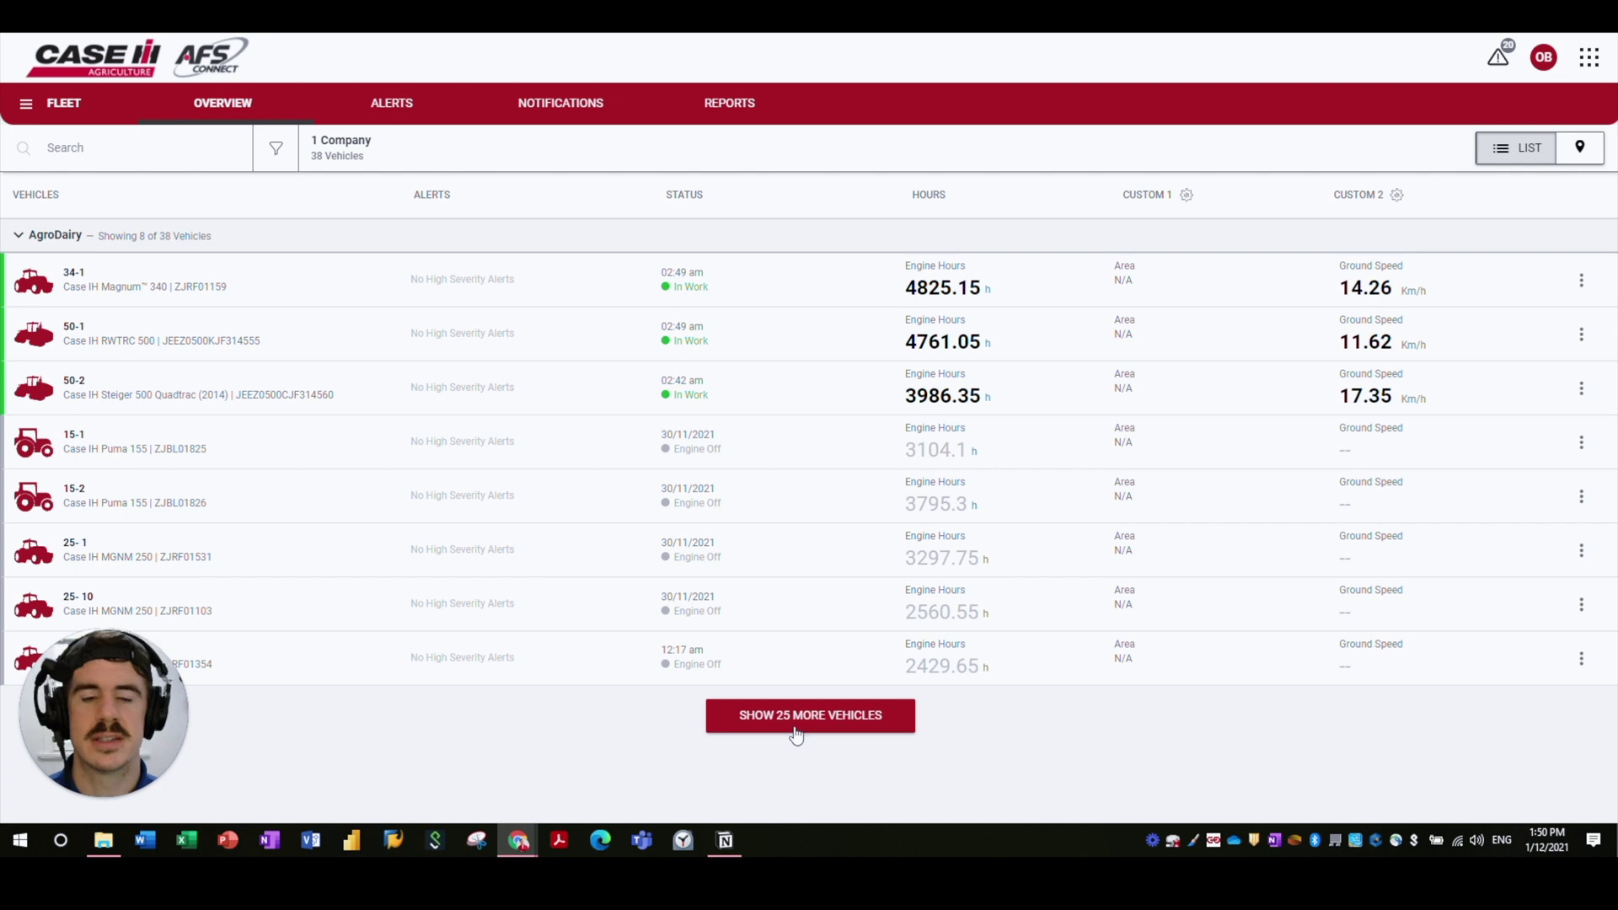
Show the fleet on the satellite map and select the orange-ringed tractor just northwest of the large lake
{"action": "left_click", "coordinate": [1584, 150]}
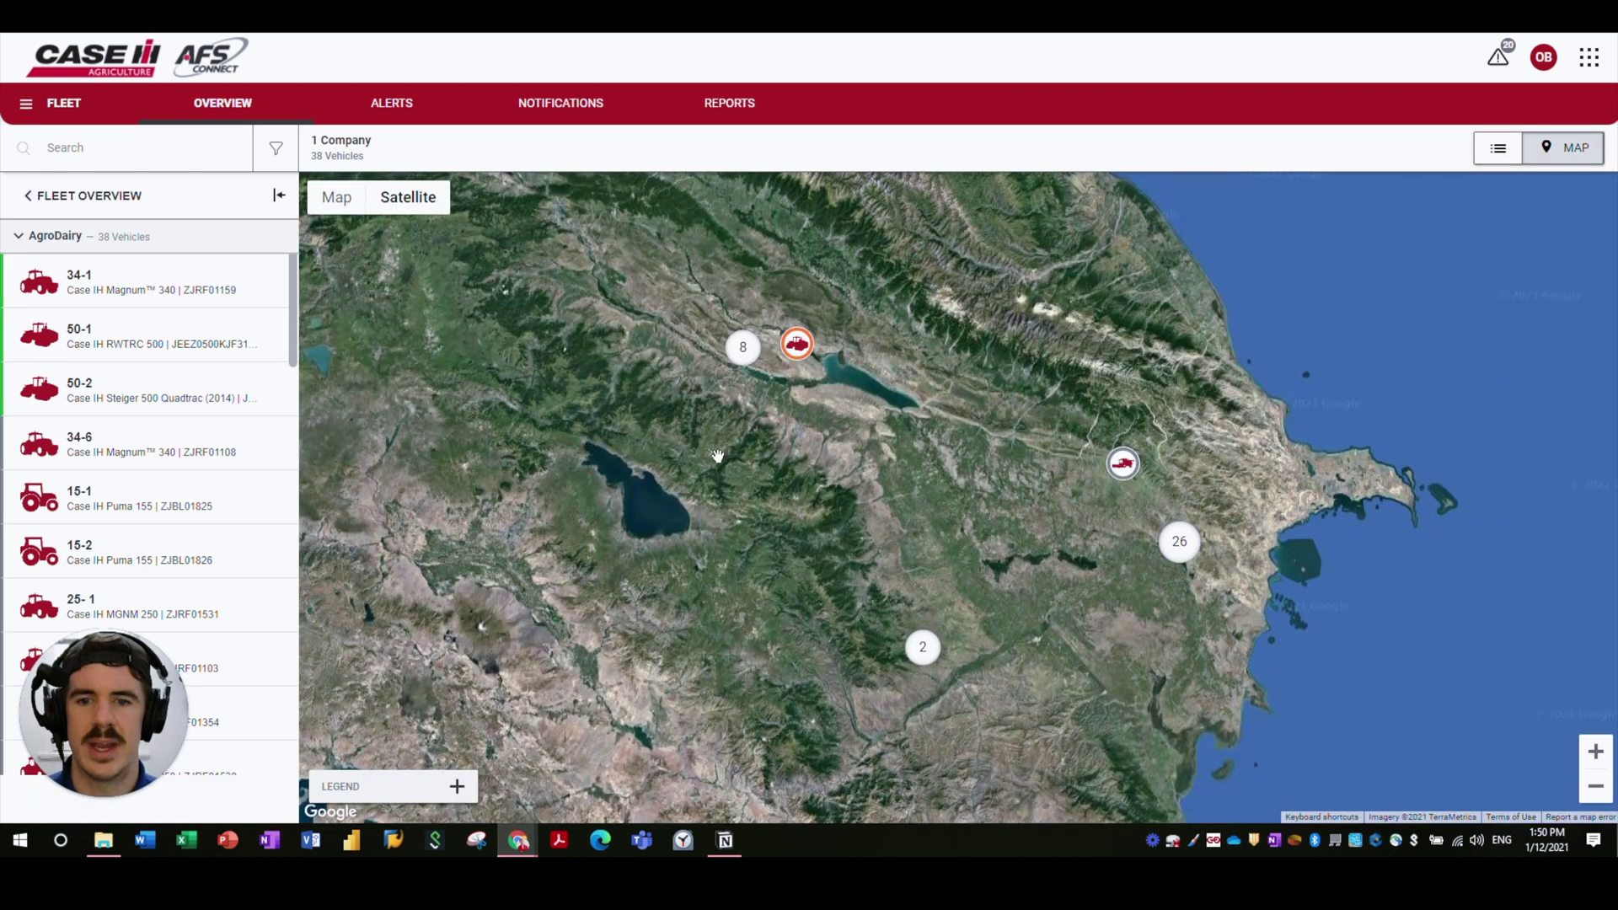
{"action": "left_click_drag", "start_coordinate": [718, 458], "coordinate": [817, 463]}
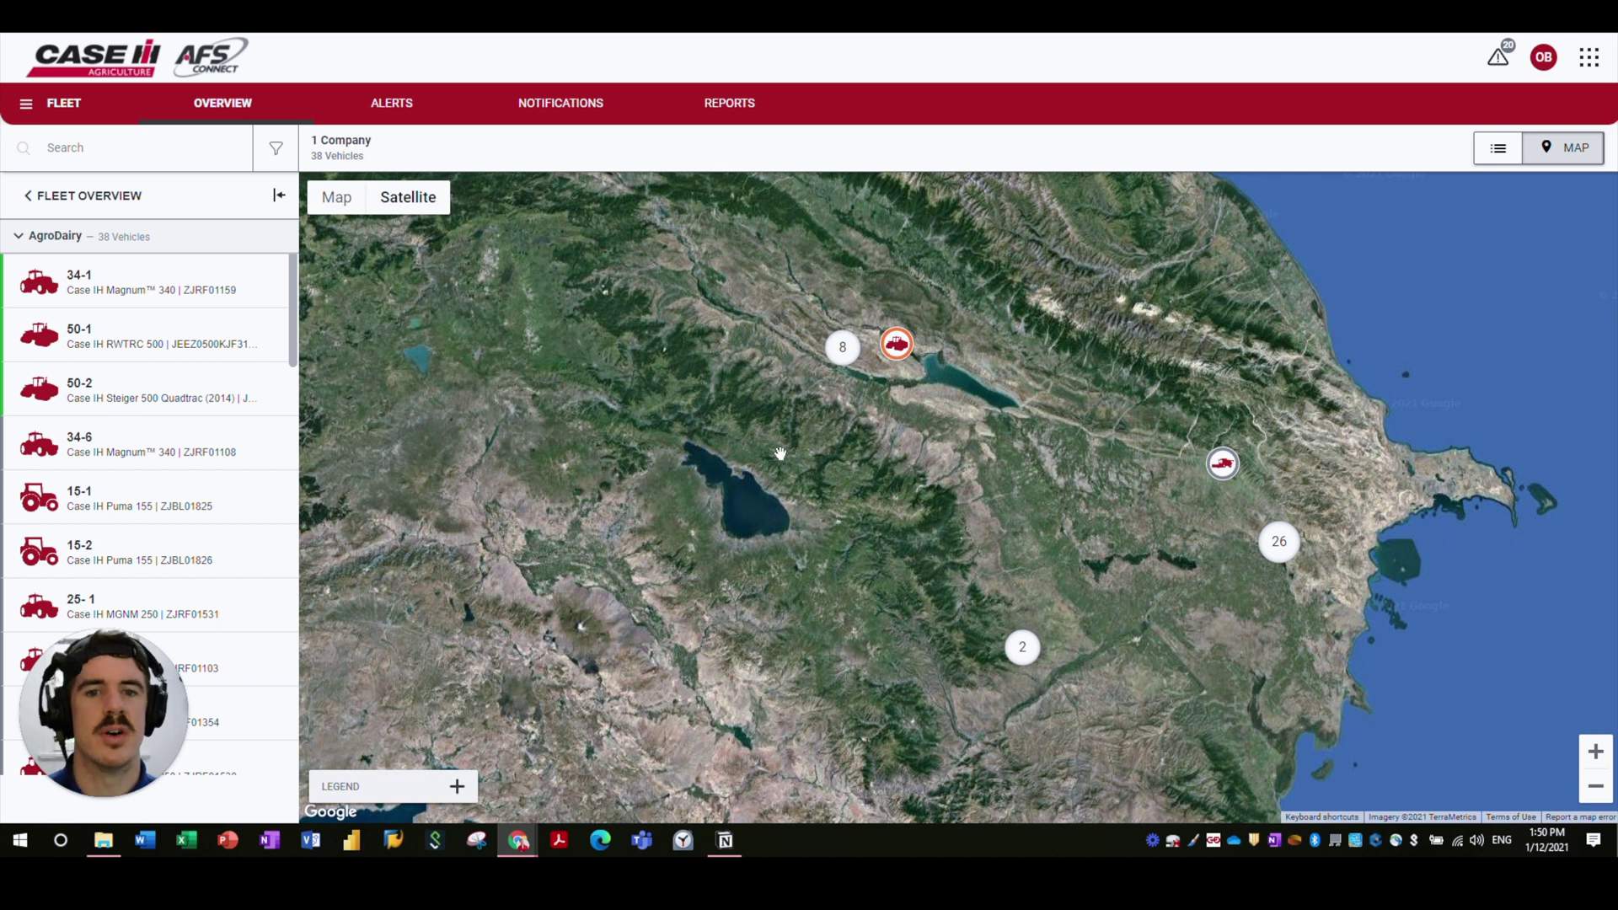
{"action": "left_click_drag", "start_coordinate": [972, 525], "coordinate": [860, 426]}
{"action": "left_click_drag", "start_coordinate": [738, 618], "coordinate": [881, 639]}
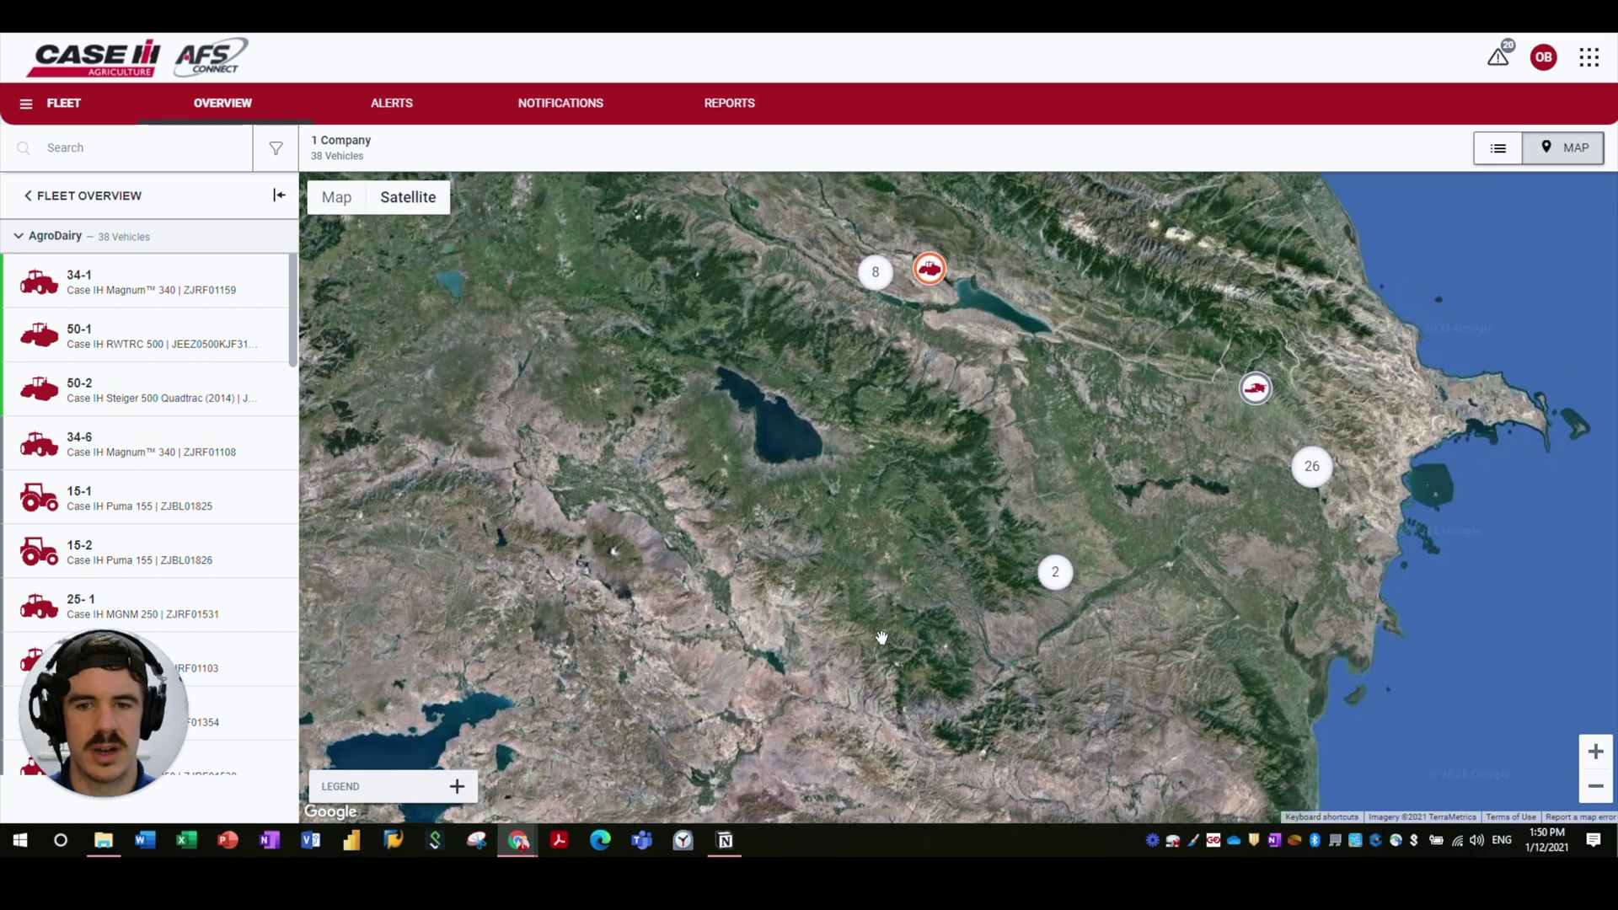
{"action": "left_click_drag", "start_coordinate": [878, 429], "coordinate": [856, 521]}
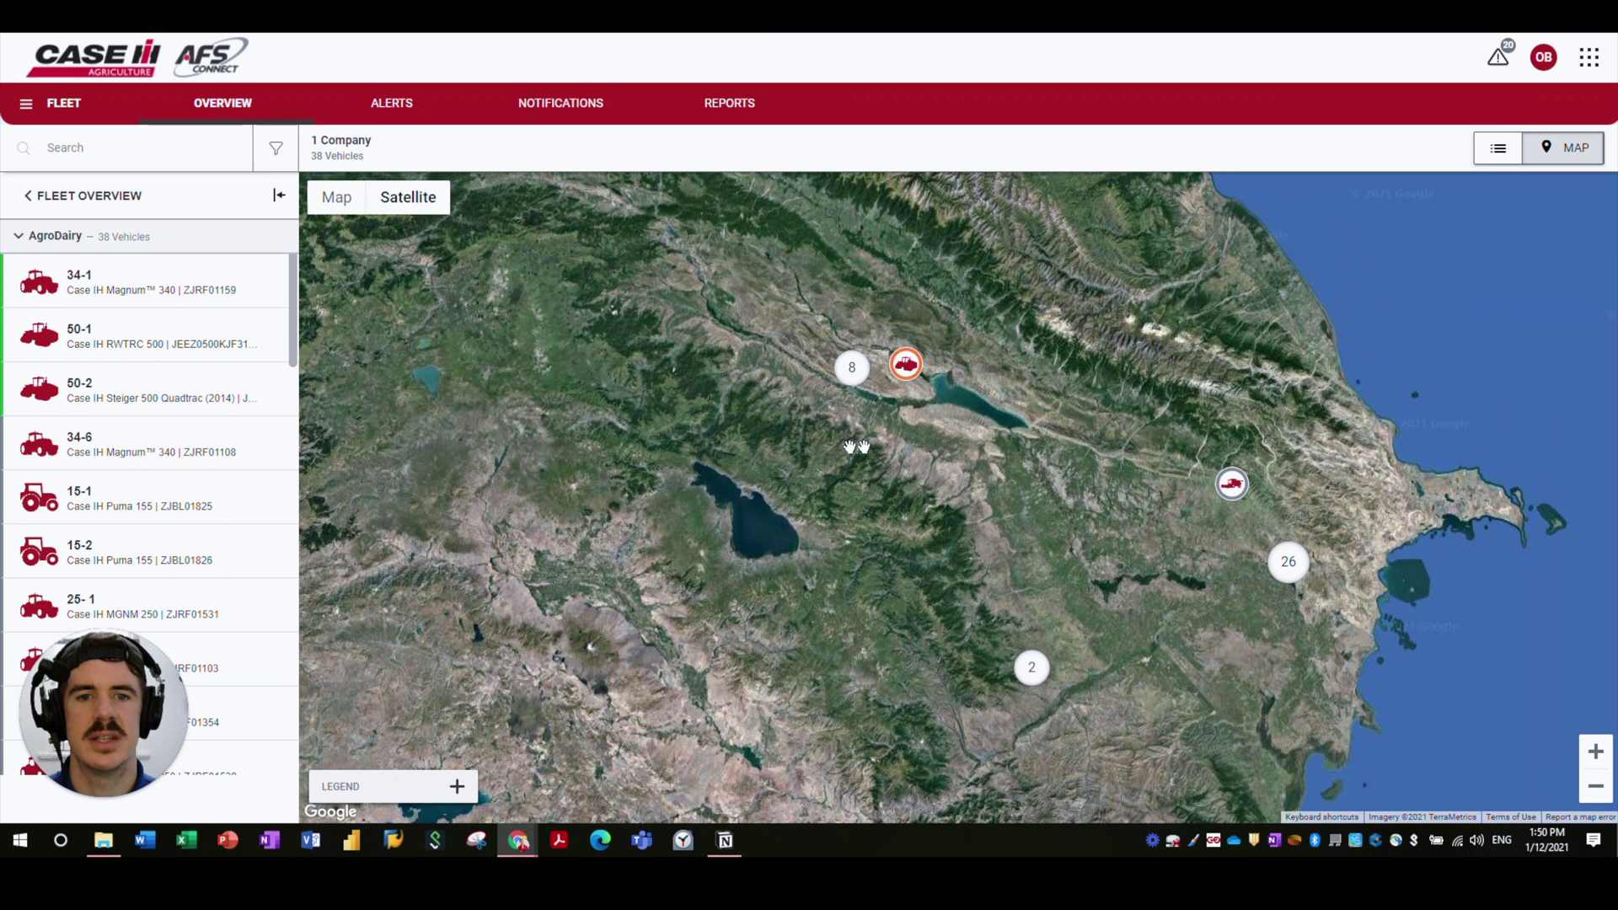
{"action": "scroll", "coordinate": [869, 422], "scroll_direction": "up", "scroll_amount": 2}
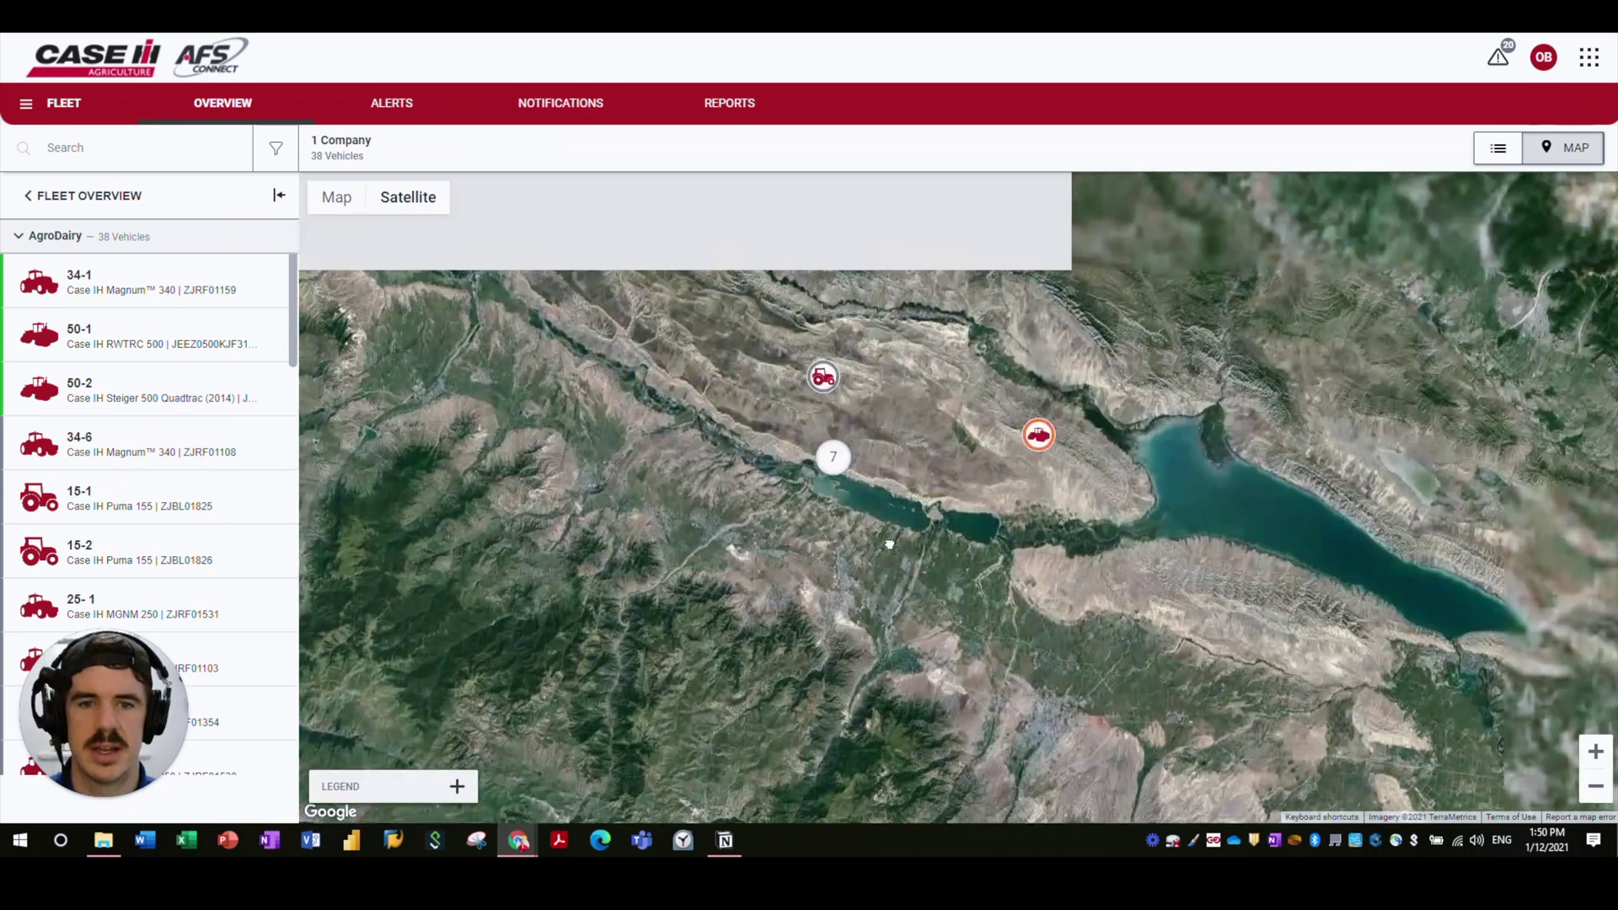
{"action": "left_click_drag", "start_coordinate": [831, 455], "coordinate": [838, 498]}
{"action": "scroll", "coordinate": [838, 498], "scroll_direction": "up", "scroll_amount": 2}
{"action": "left_click", "coordinate": [854, 480]}
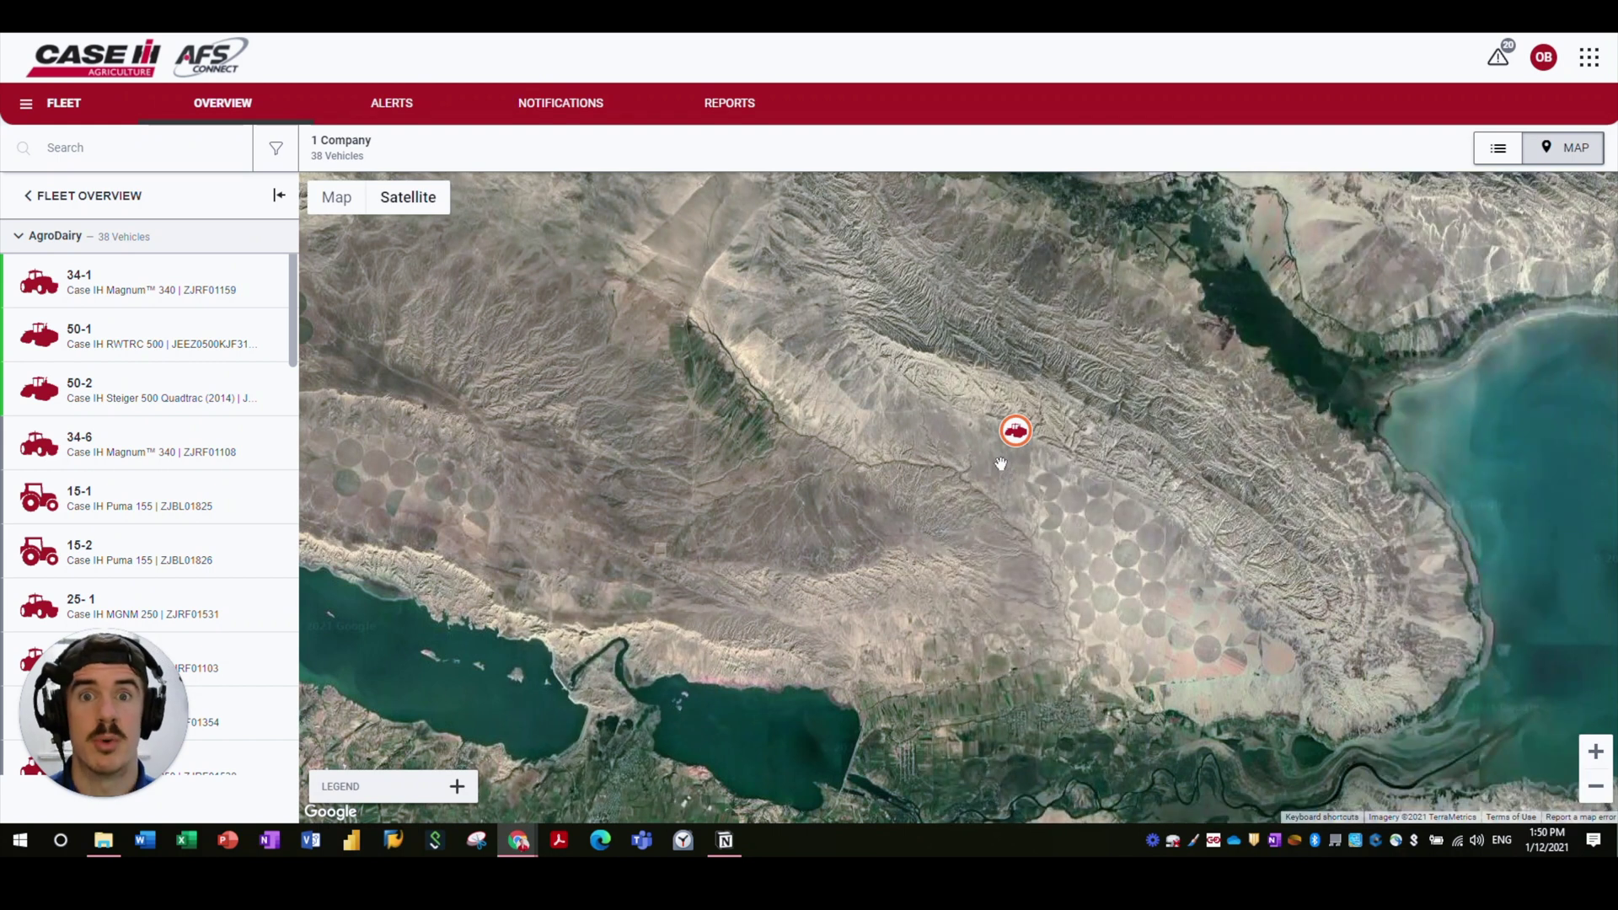
{"action": "left_click", "coordinate": [1021, 437]}
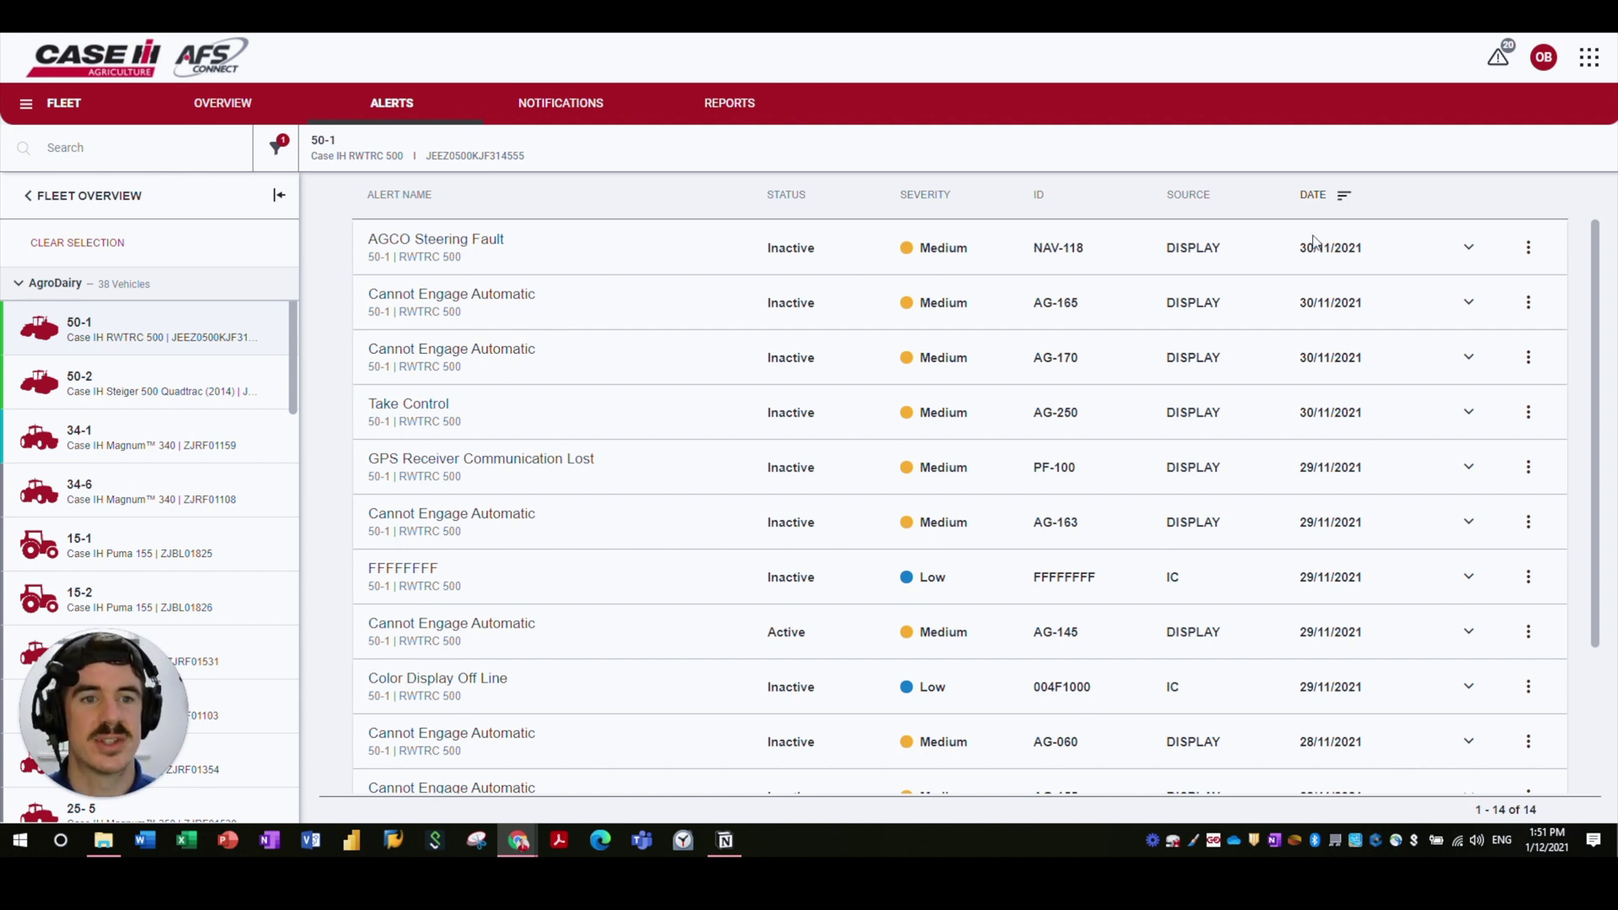
Open the fleet's notification management page, followed by its reports section
{"action": "left_click", "coordinate": [560, 102]}
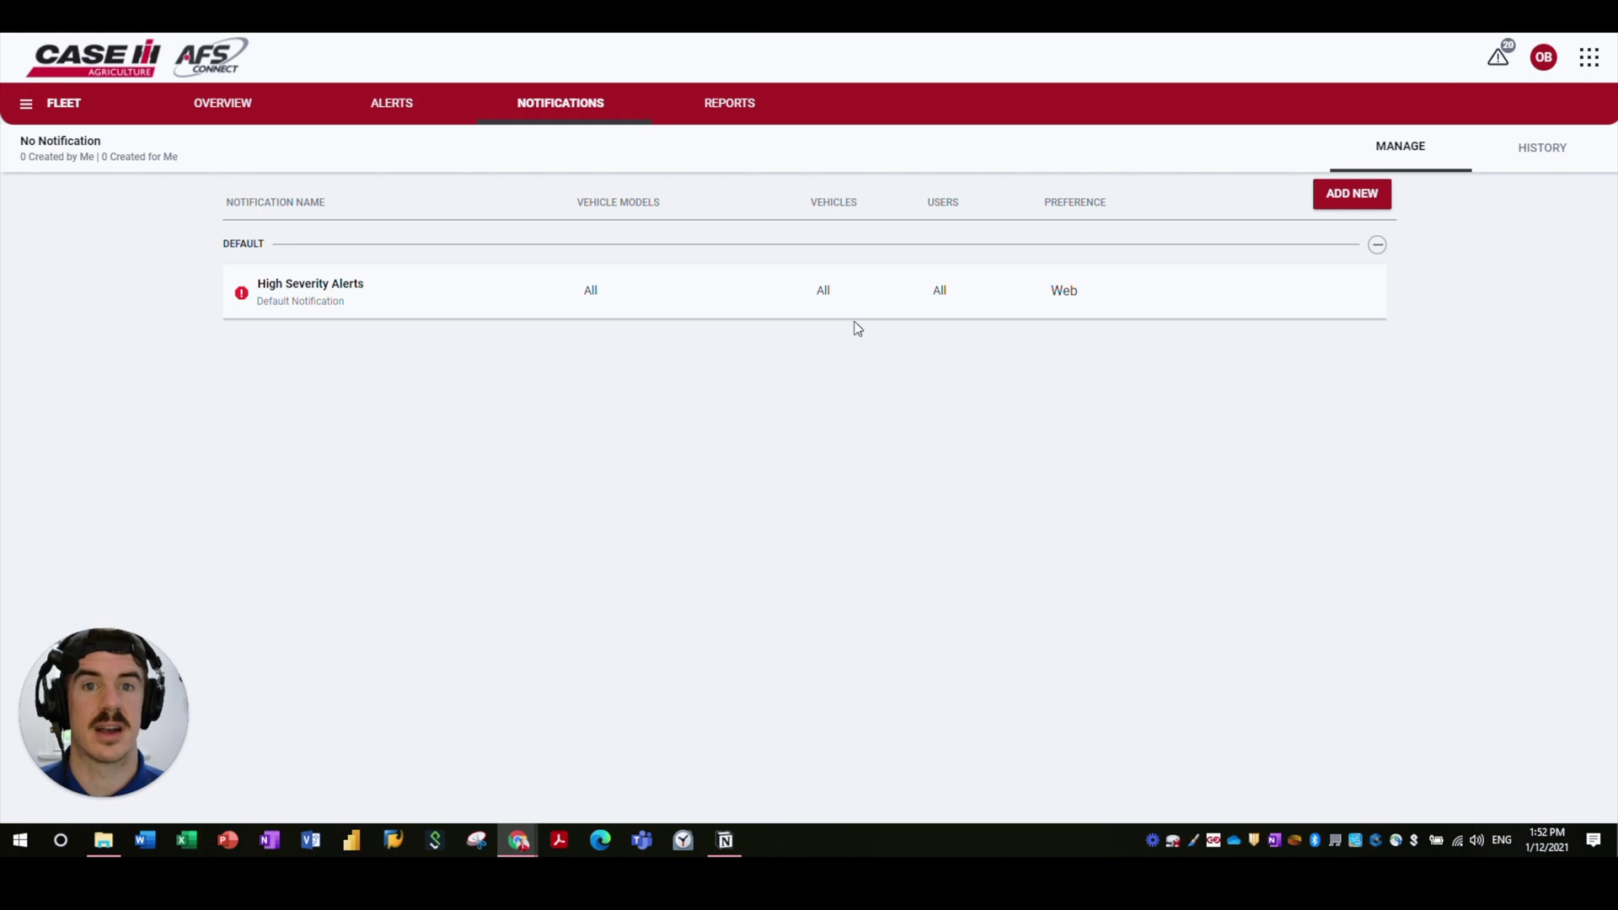
{"action": "left_click", "coordinate": [730, 103]}
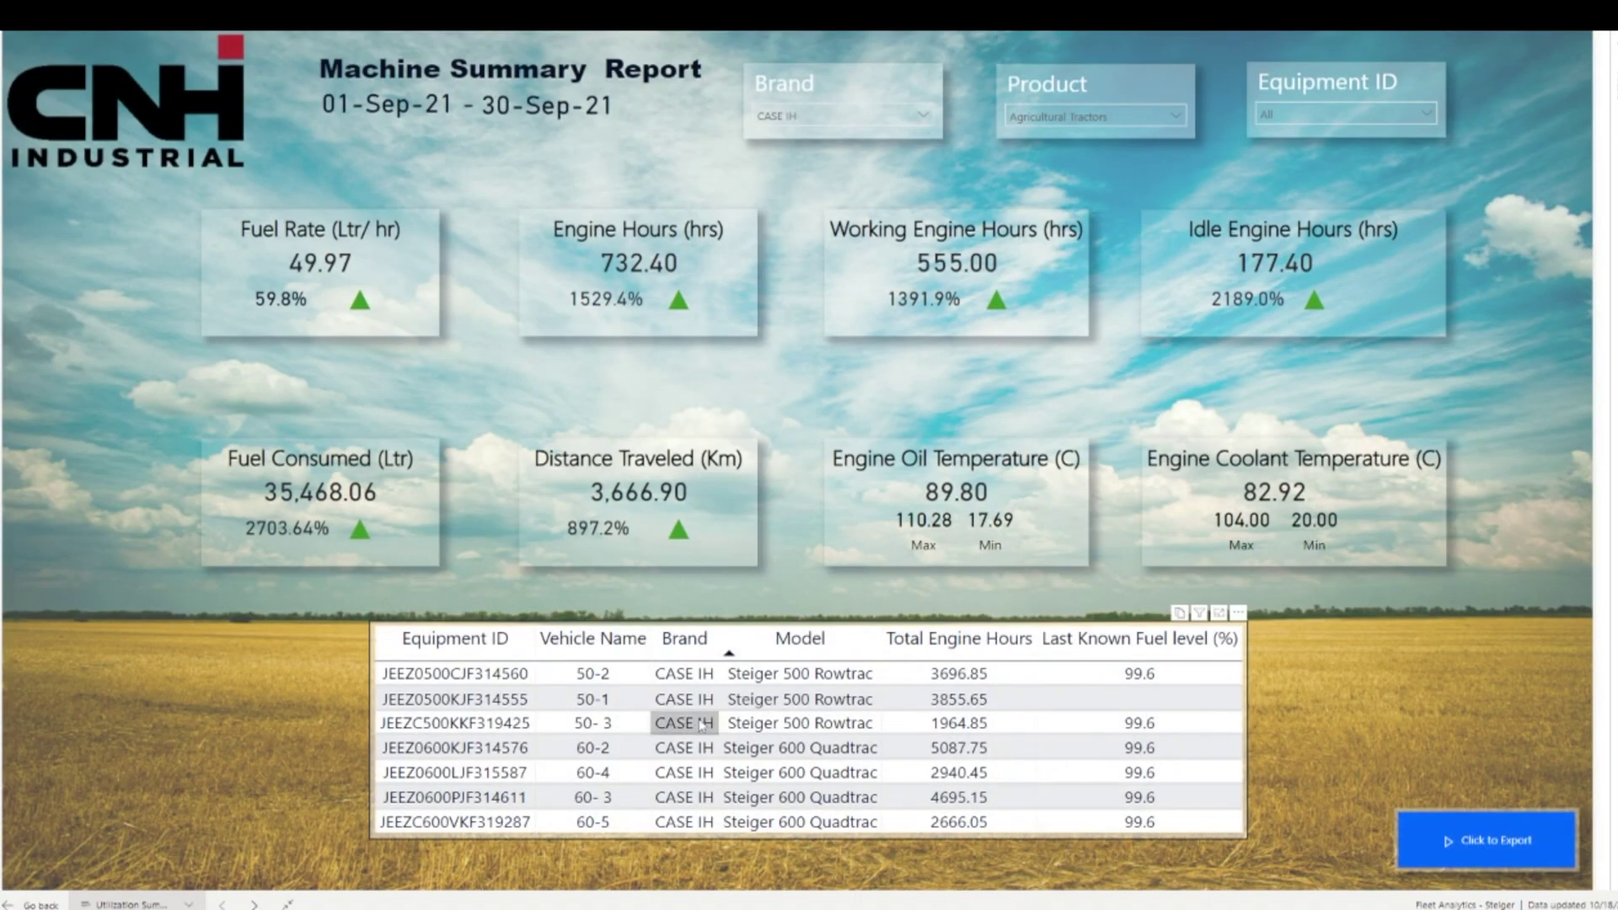
Switch the Machine Summary Report from the utilization summary to the Engine Hours page
{"action": "left_click", "coordinate": [189, 904]}
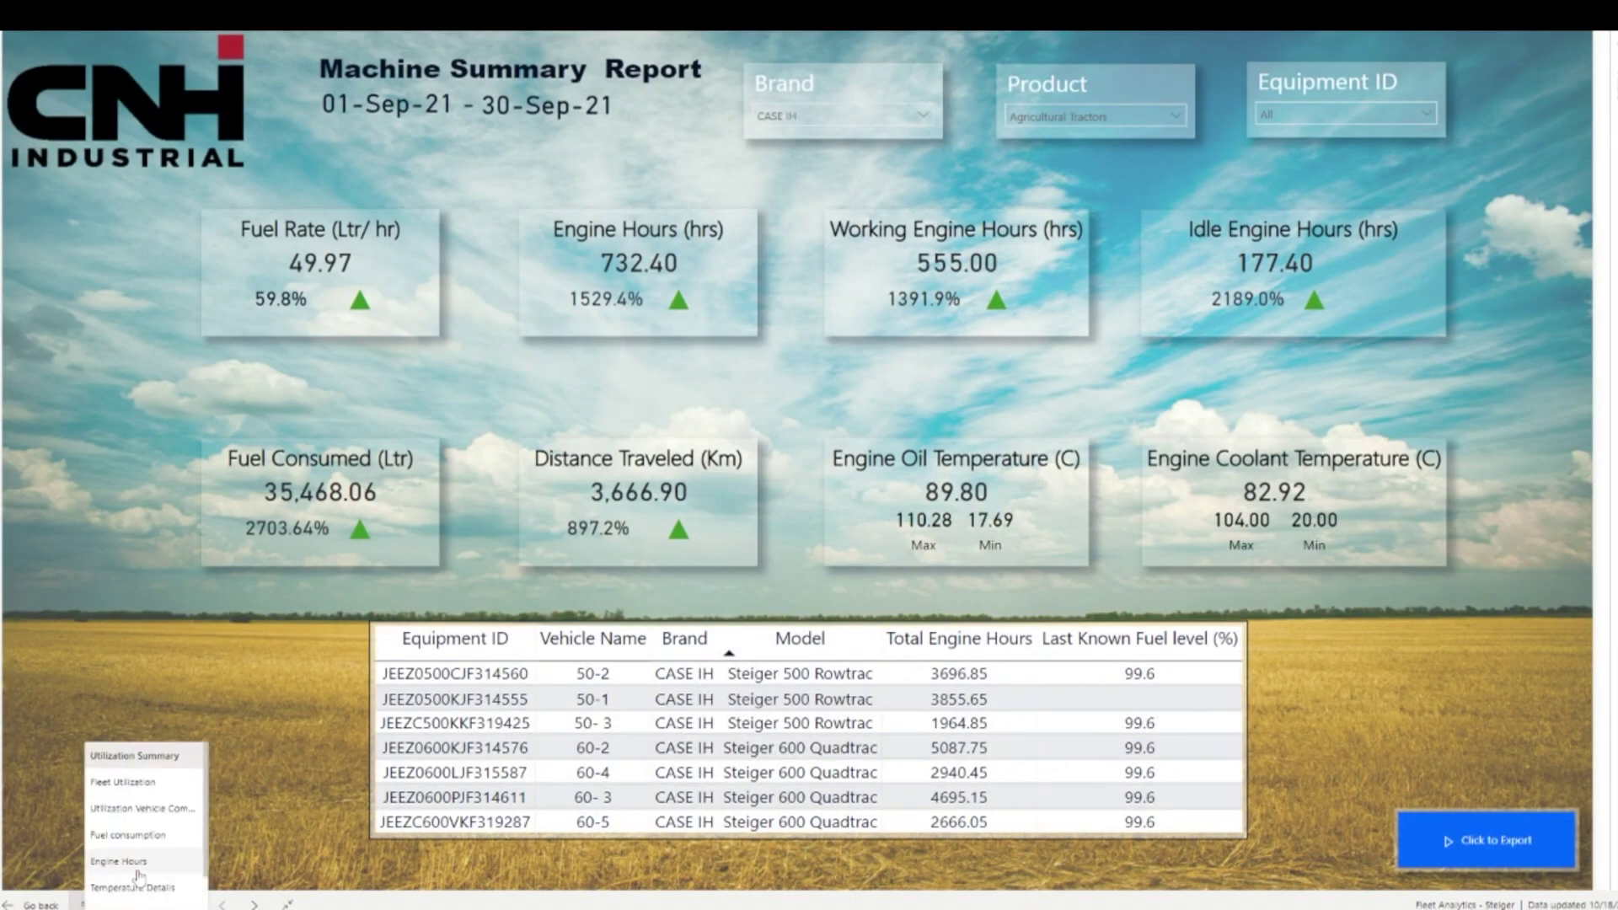
{"action": "left_click", "coordinate": [169, 859]}
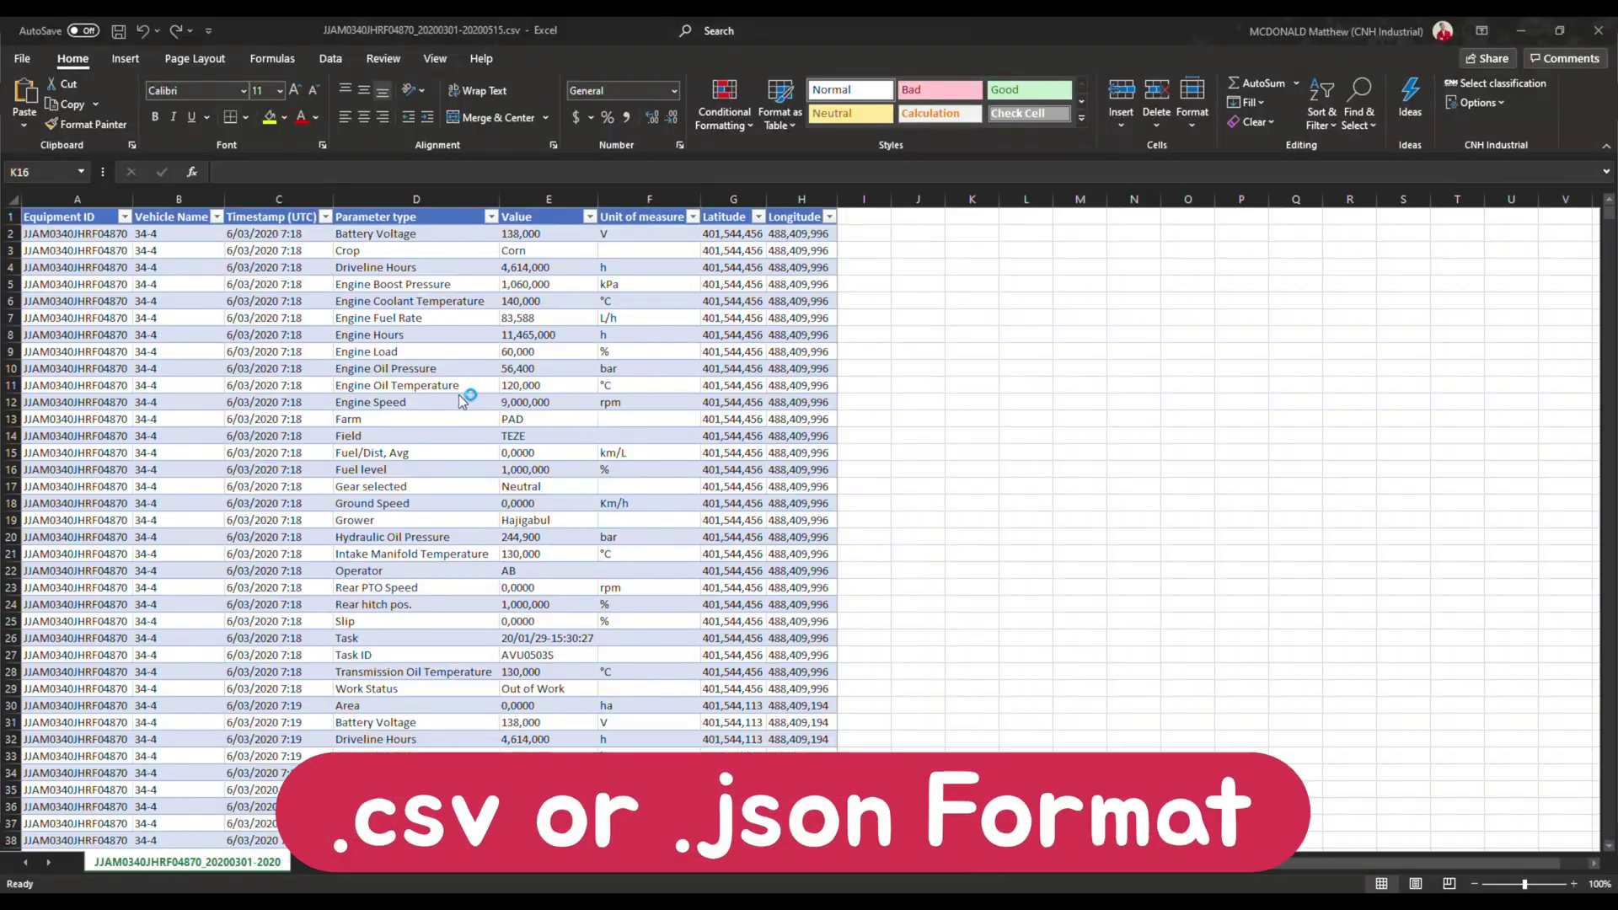
In the exported vehicle CSV in Excel, filter the Parameter type column to show only Battery Voltage
{"action": "scroll", "coordinate": [463, 400], "scroll_direction": "down", "scroll_amount": 14}
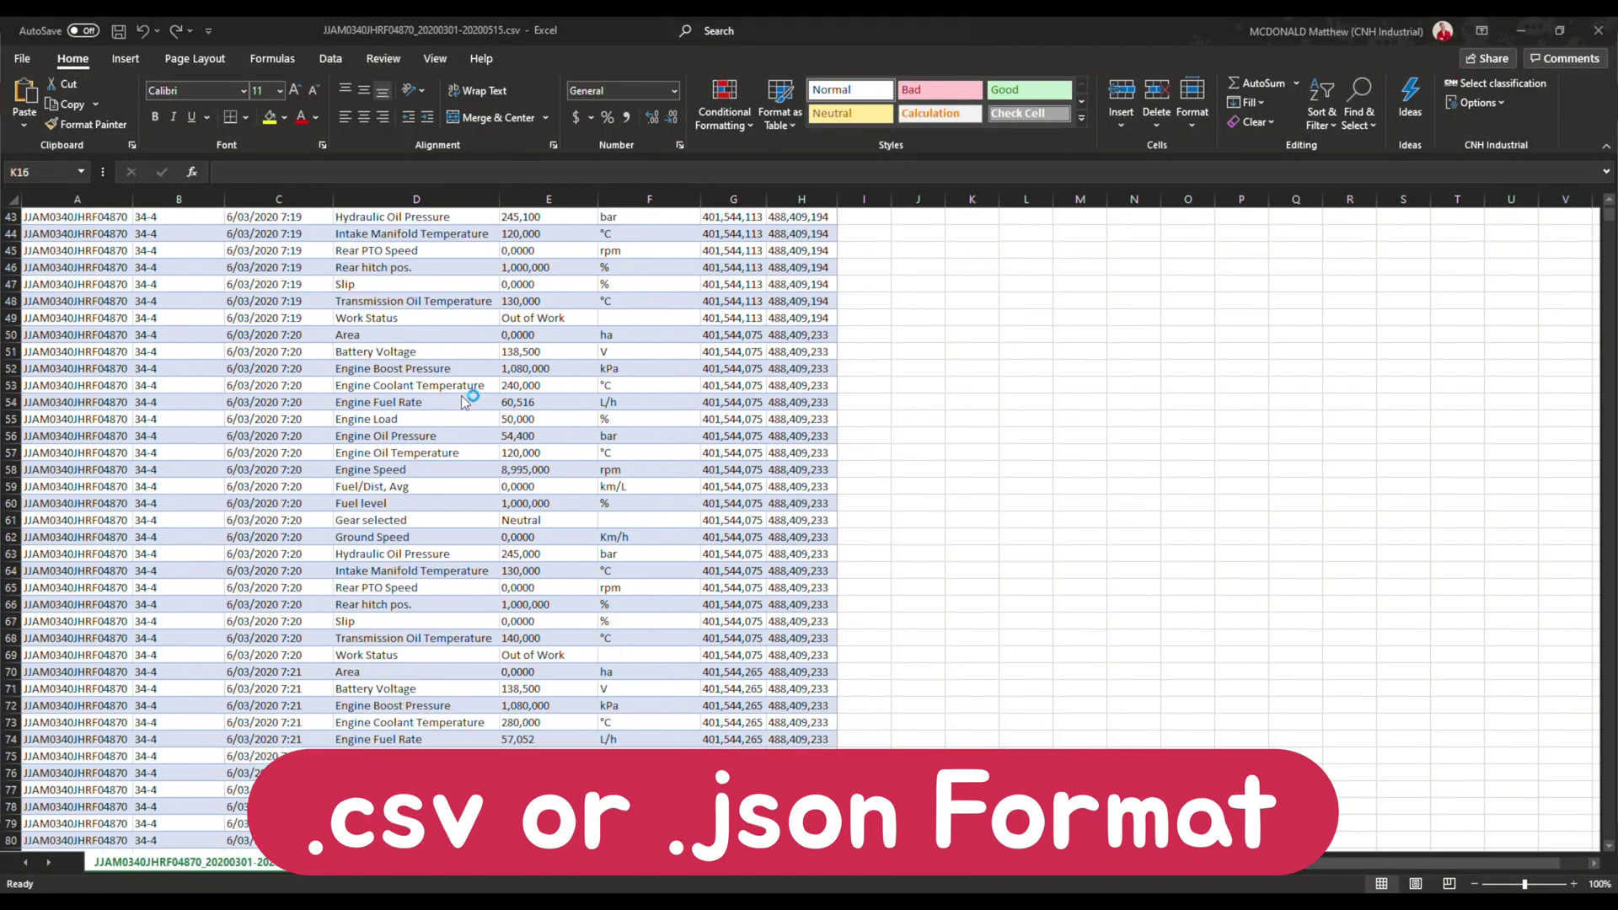
{"action": "scroll", "coordinate": [463, 400], "scroll_direction": "up", "scroll_amount": 13}
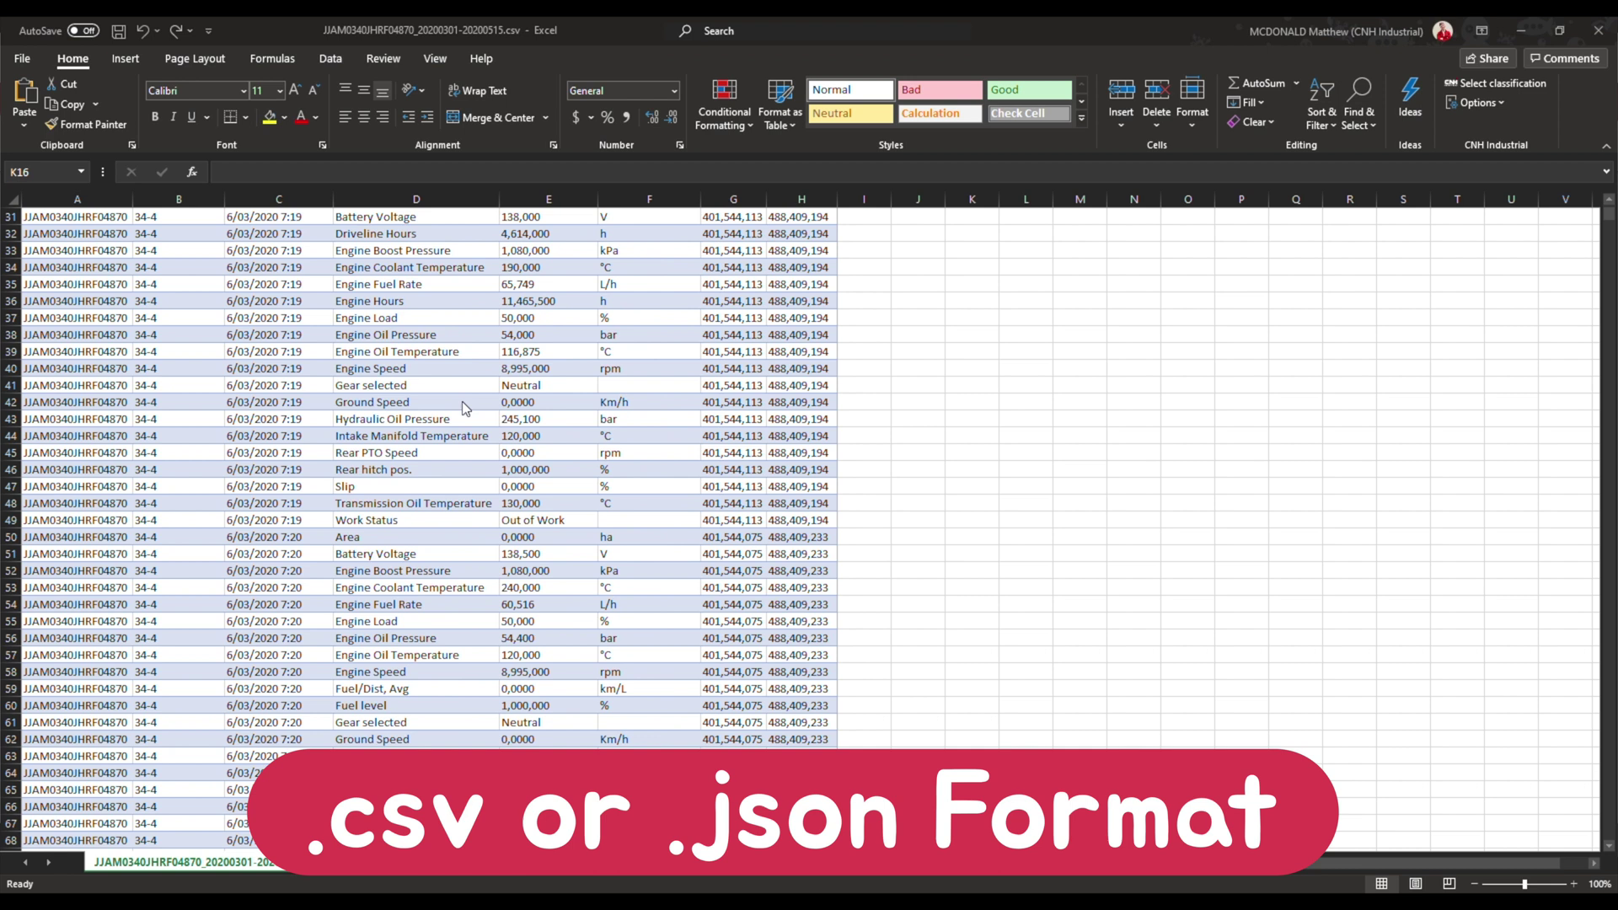
{"action": "scroll", "coordinate": [465, 409], "scroll_direction": "up", "scroll_amount": 4}
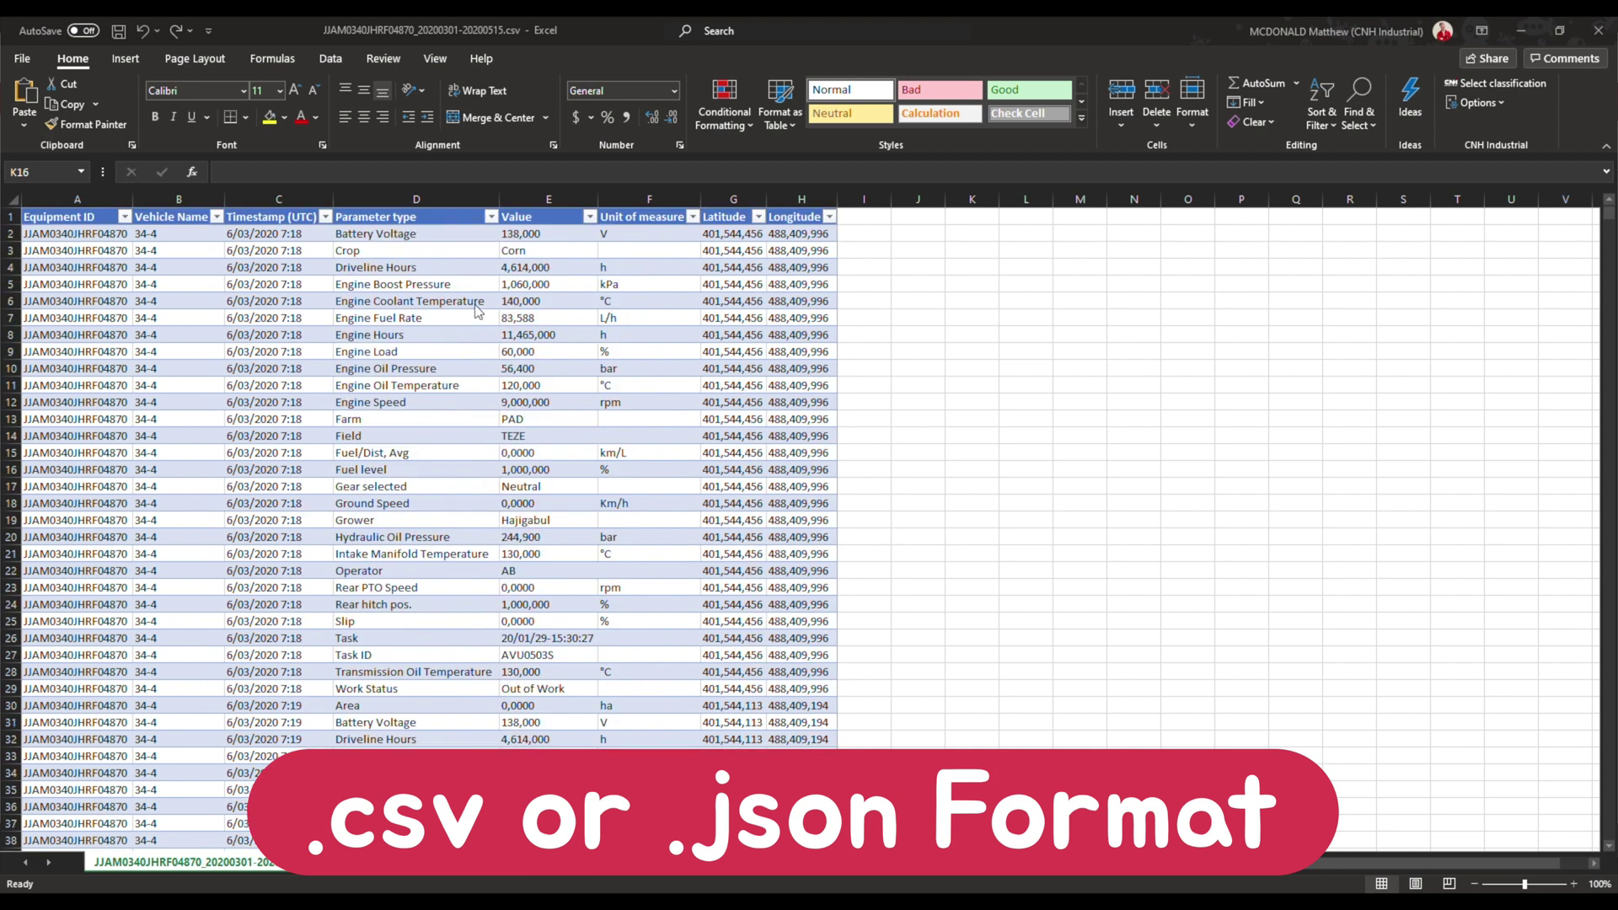
{"action": "left_click", "coordinate": [492, 217]}
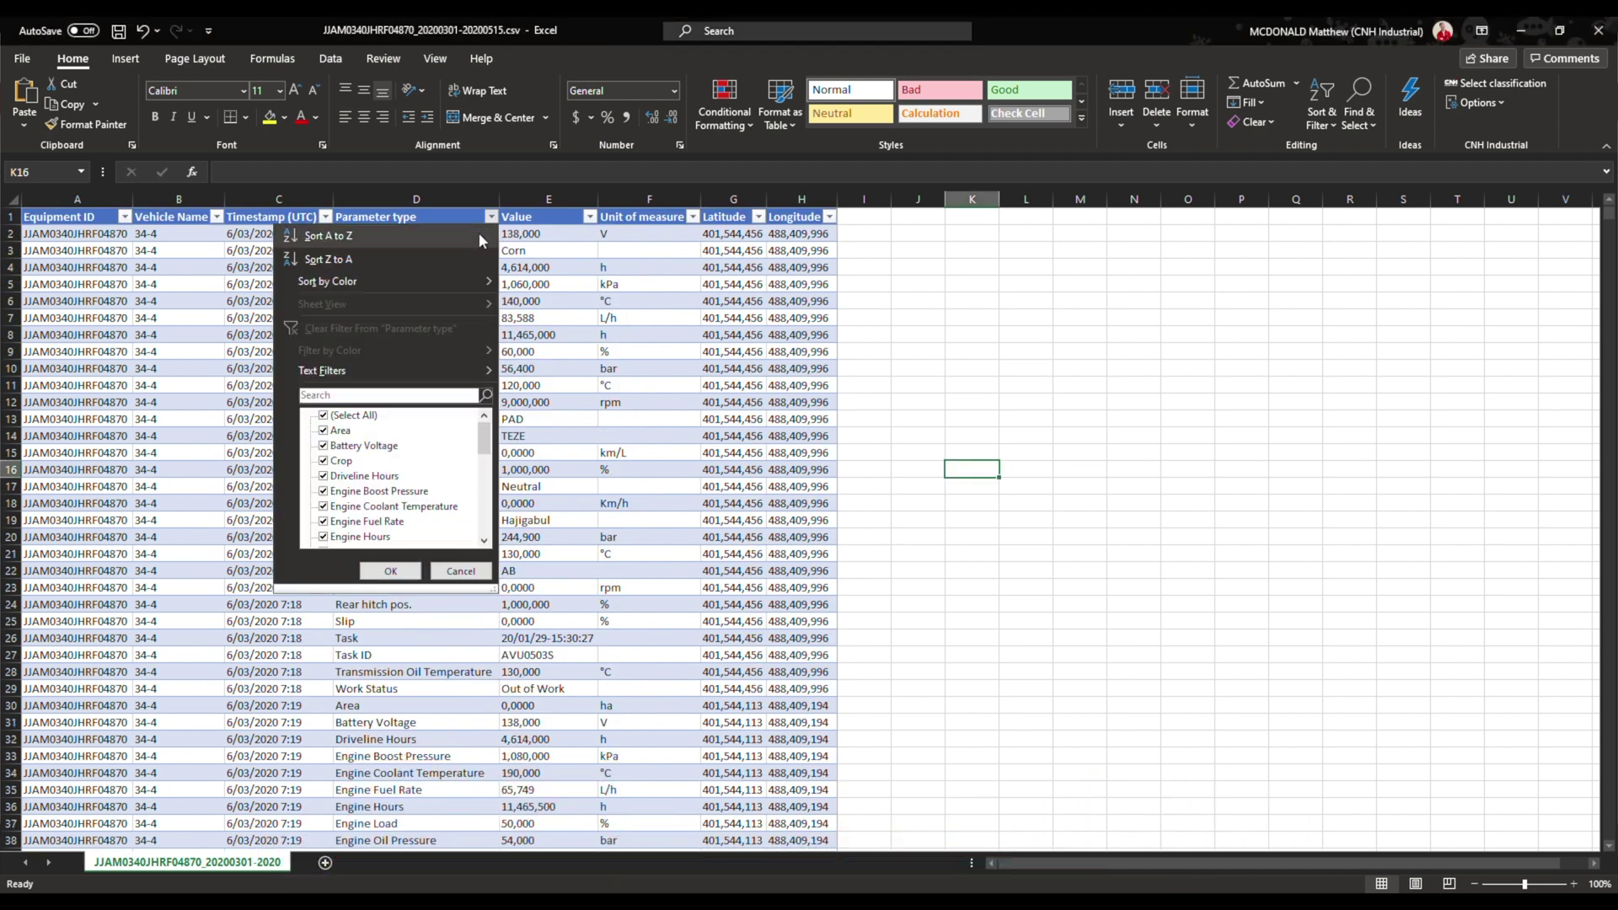
{"action": "left_click", "coordinate": [322, 415]}
{"action": "left_click", "coordinate": [323, 445]}
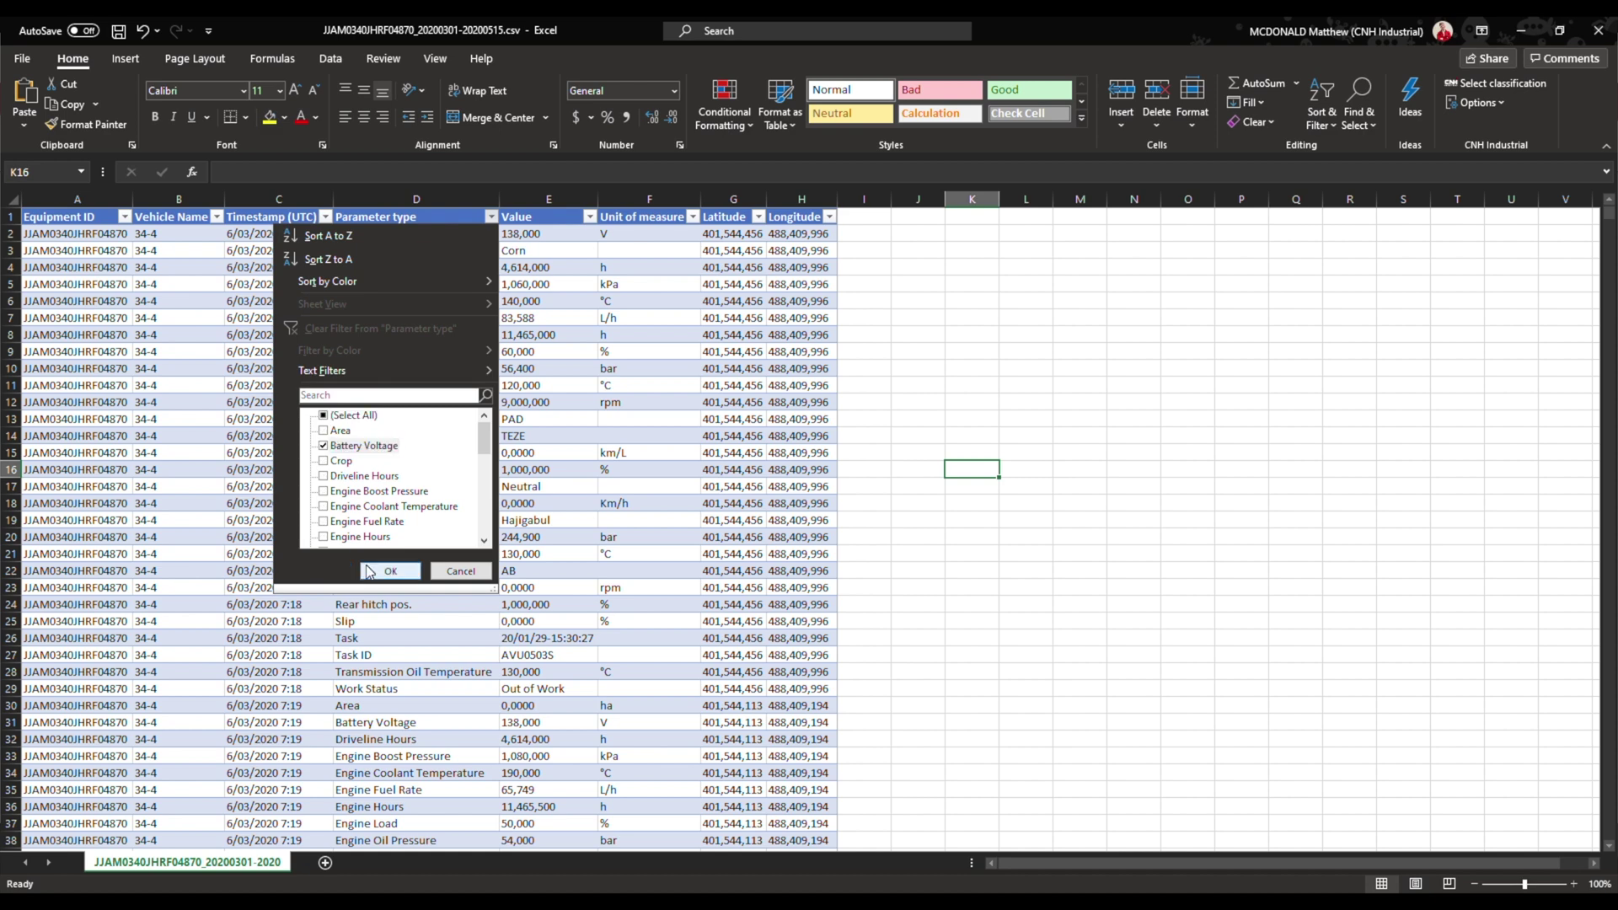
{"action": "left_click", "coordinate": [390, 570]}
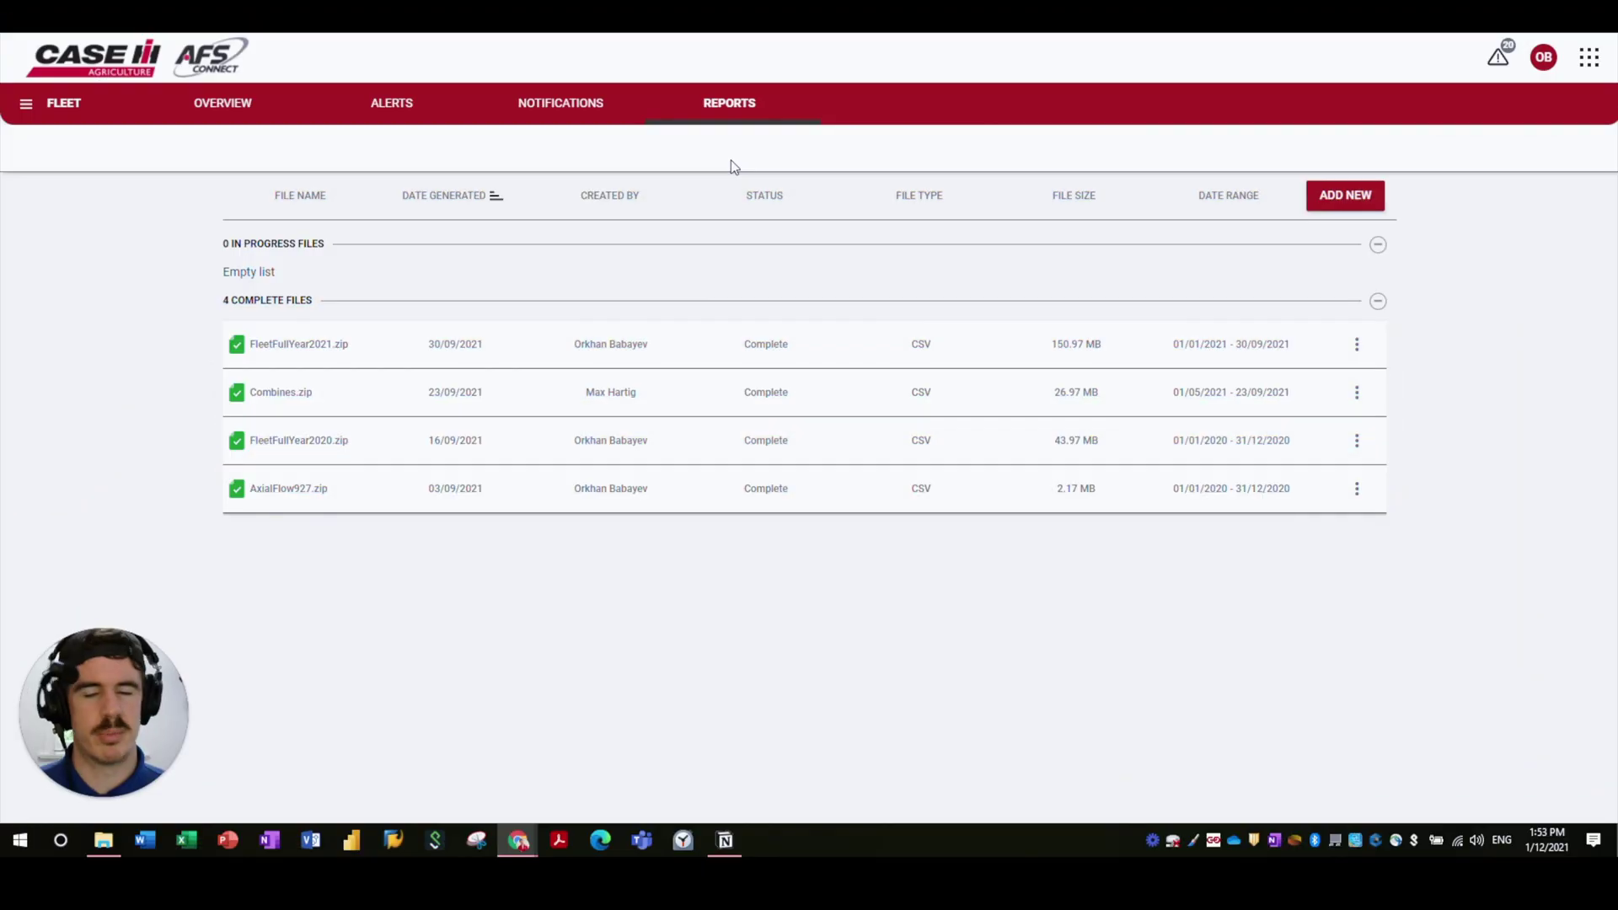
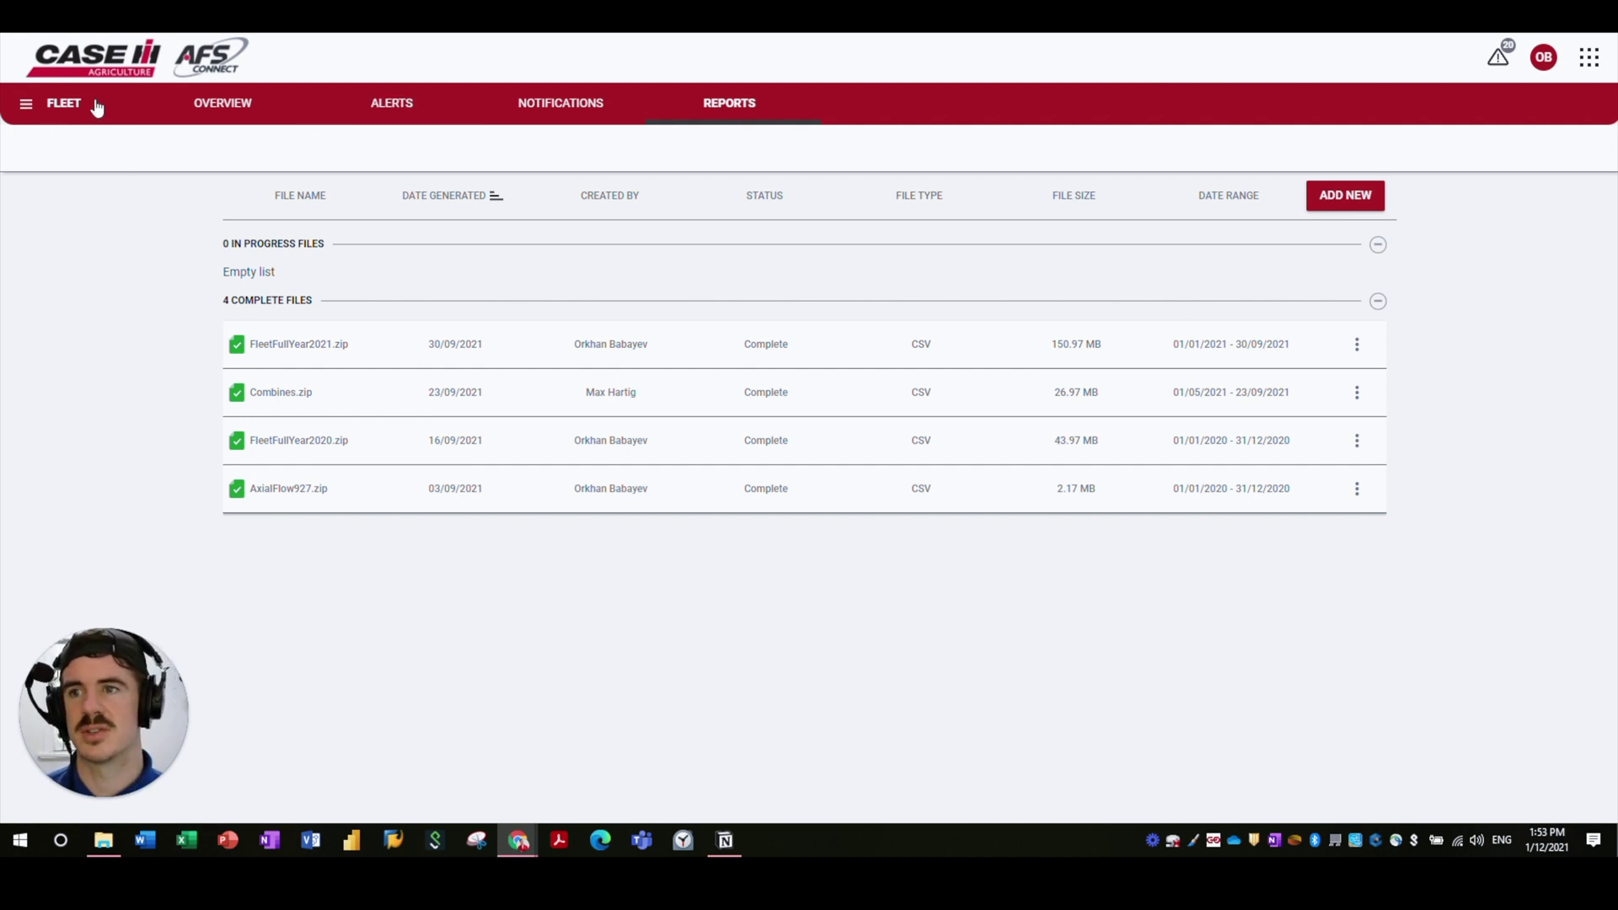
Switch from the Fleet reports to the portal's Data section and its connections page
{"action": "left_click", "coordinate": [26, 104]}
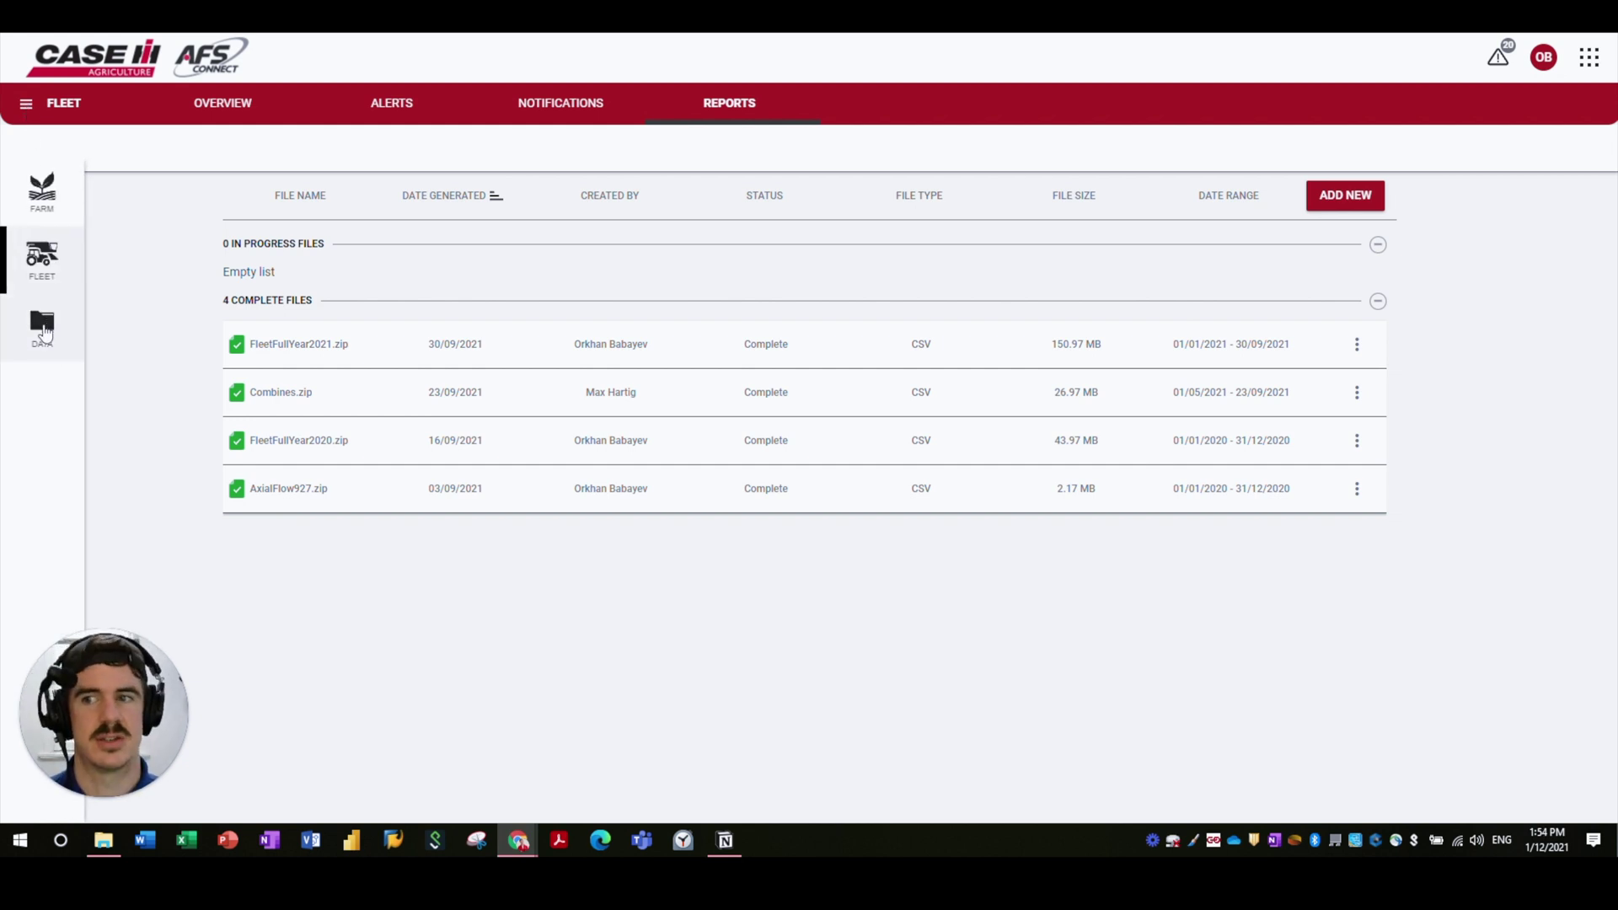
{"action": "left_click", "coordinate": [42, 325]}
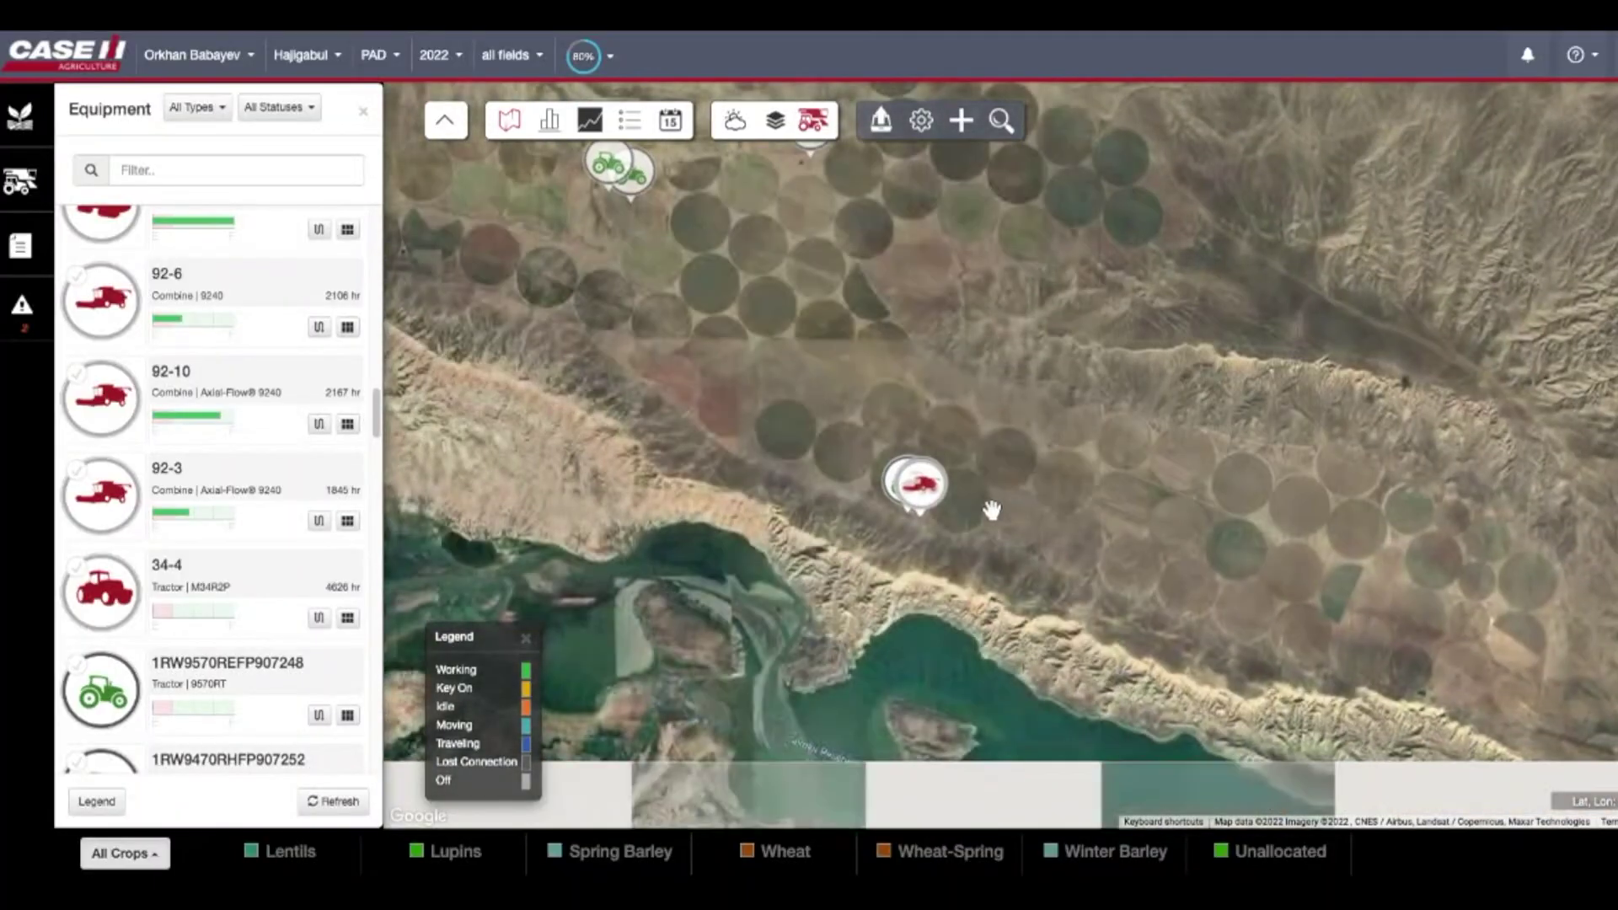
Examine the mixed-brand machines around the circular fields north of the lake, up close and across the wider region
{"action": "scroll", "coordinate": [992, 510], "scroll_direction": "up", "scroll_amount": 3}
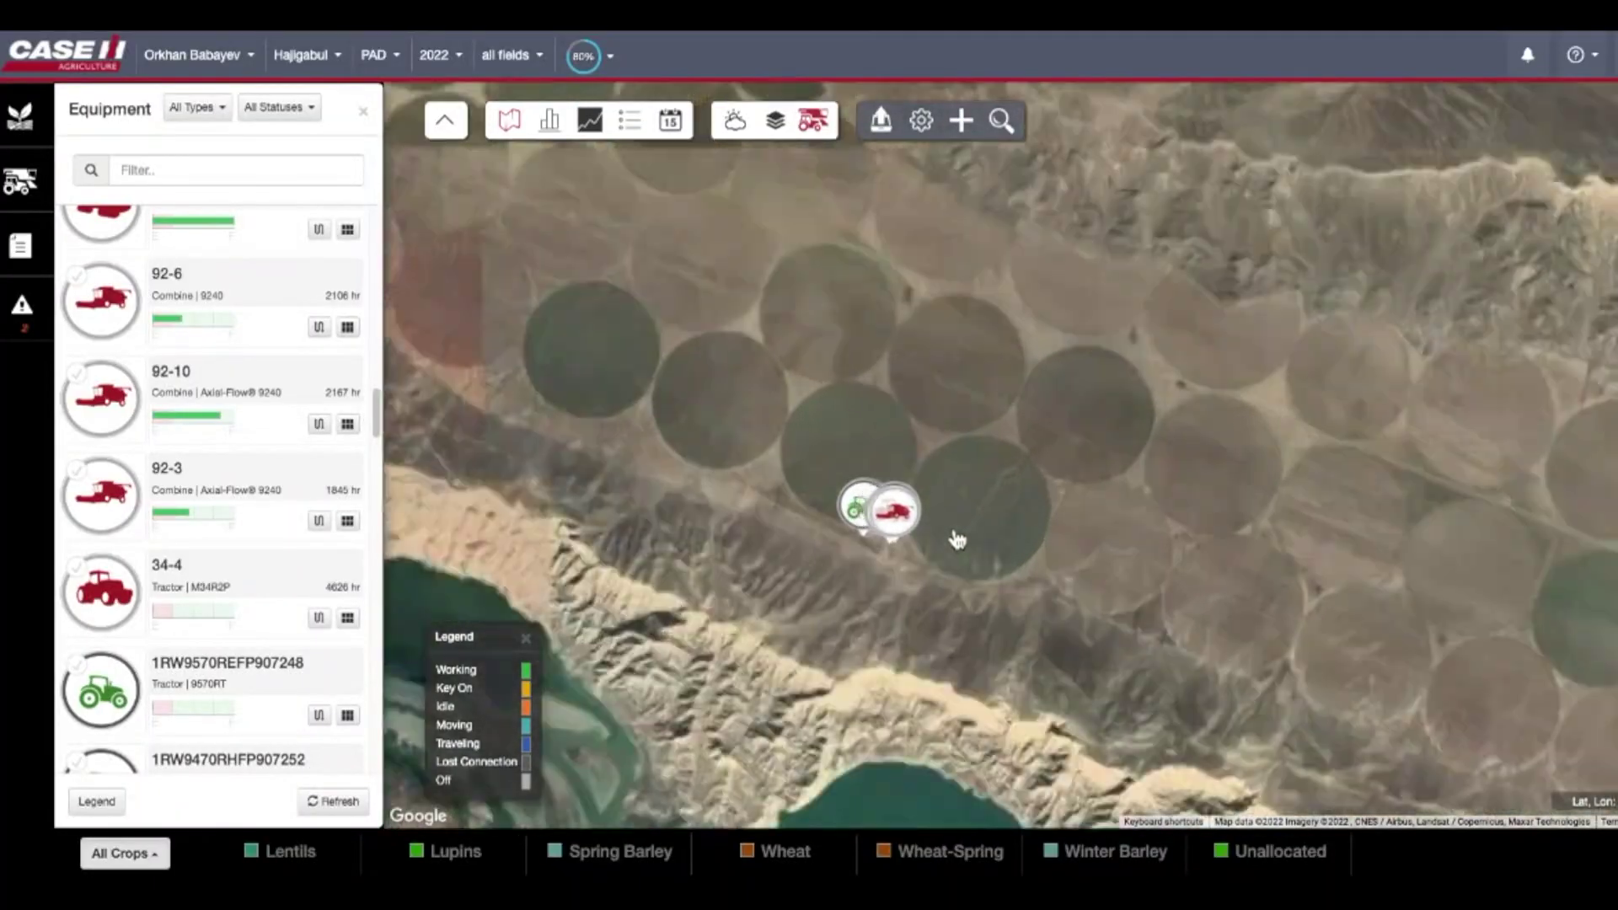
{"action": "scroll", "coordinate": [859, 578], "scroll_direction": "down", "scroll_amount": 2}
{"action": "scroll", "coordinate": [841, 583], "scroll_direction": "down", "scroll_amount": 2}
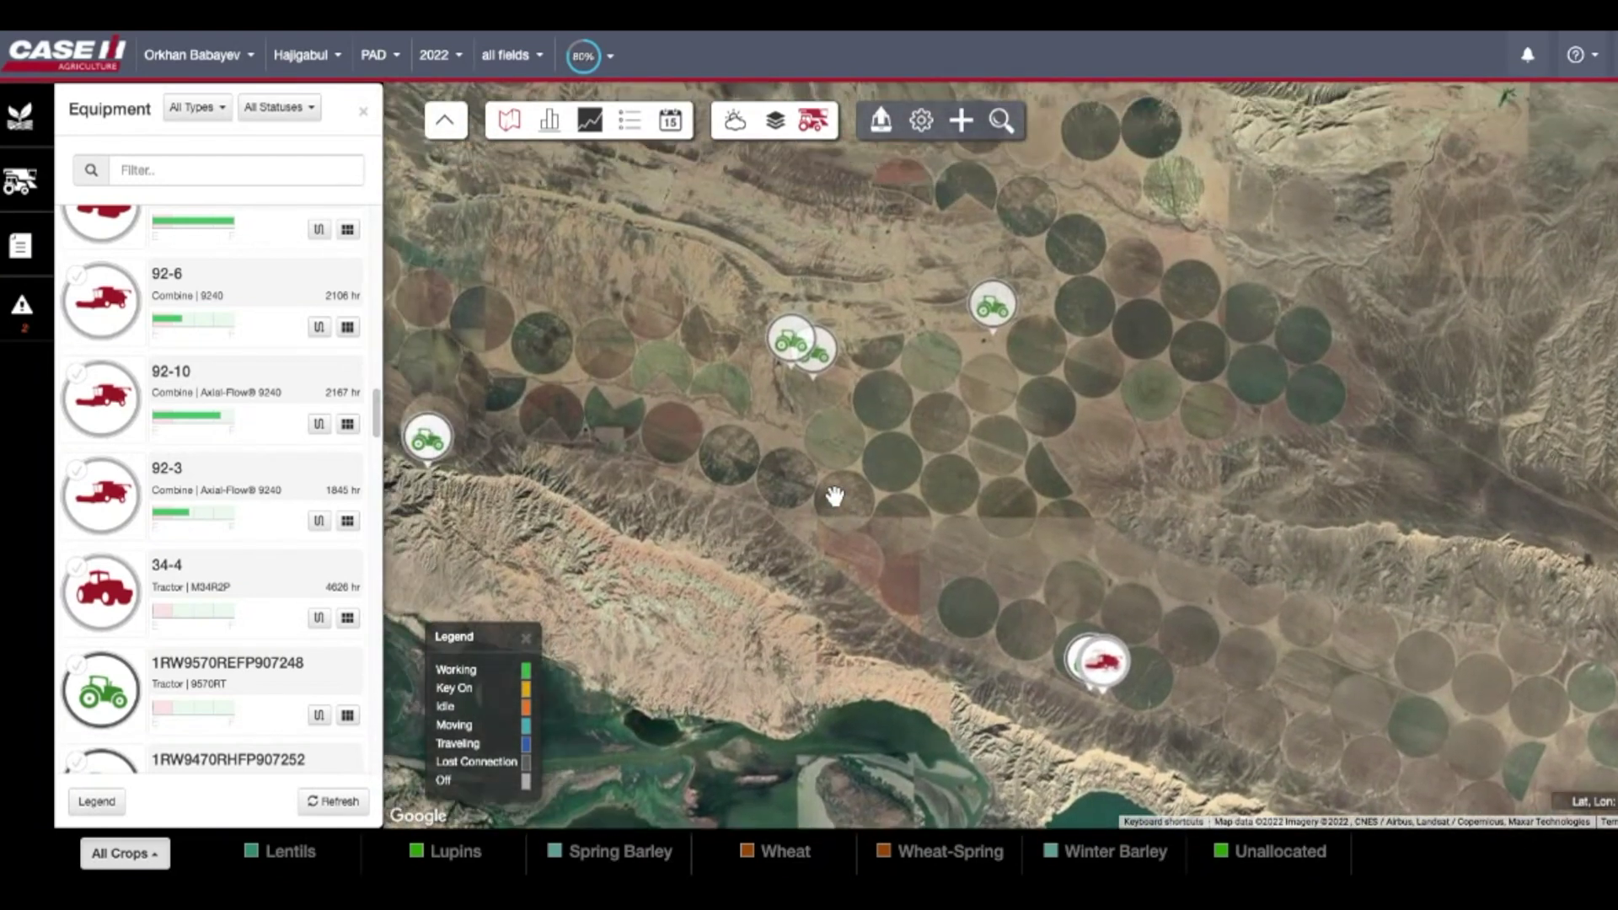
{"action": "left_click_drag", "start_coordinate": [834, 497], "coordinate": [914, 545]}
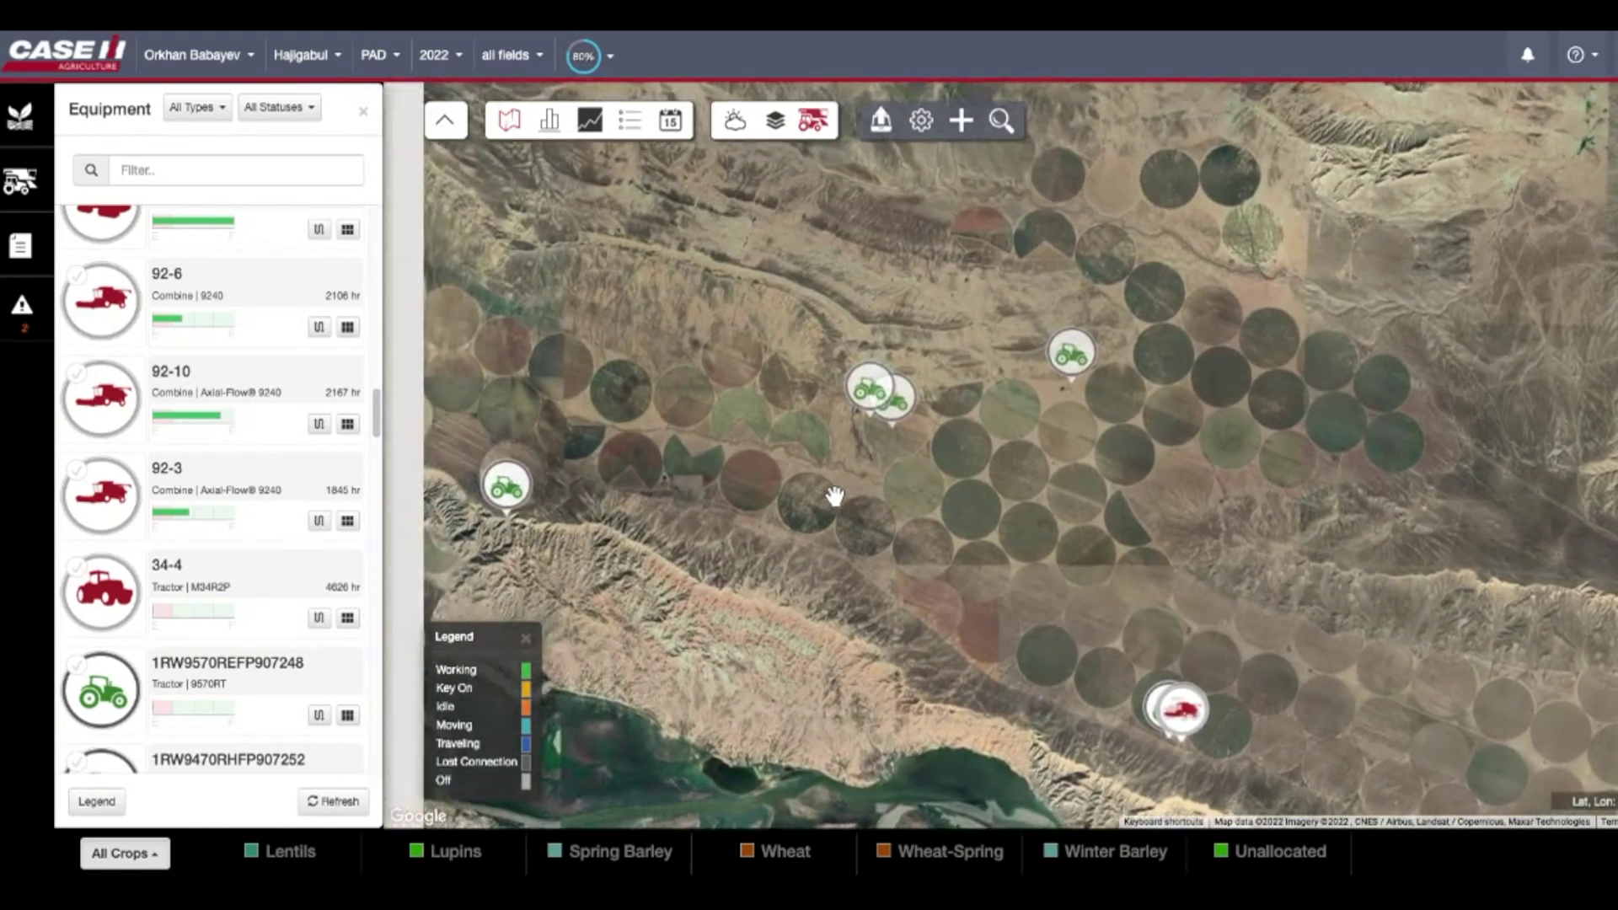
{"action": "scroll", "coordinate": [129, 394], "scroll_direction": "down", "scroll_amount": 5}
{"action": "scroll", "coordinate": [129, 394], "scroll_direction": "down", "scroll_amount": 10}
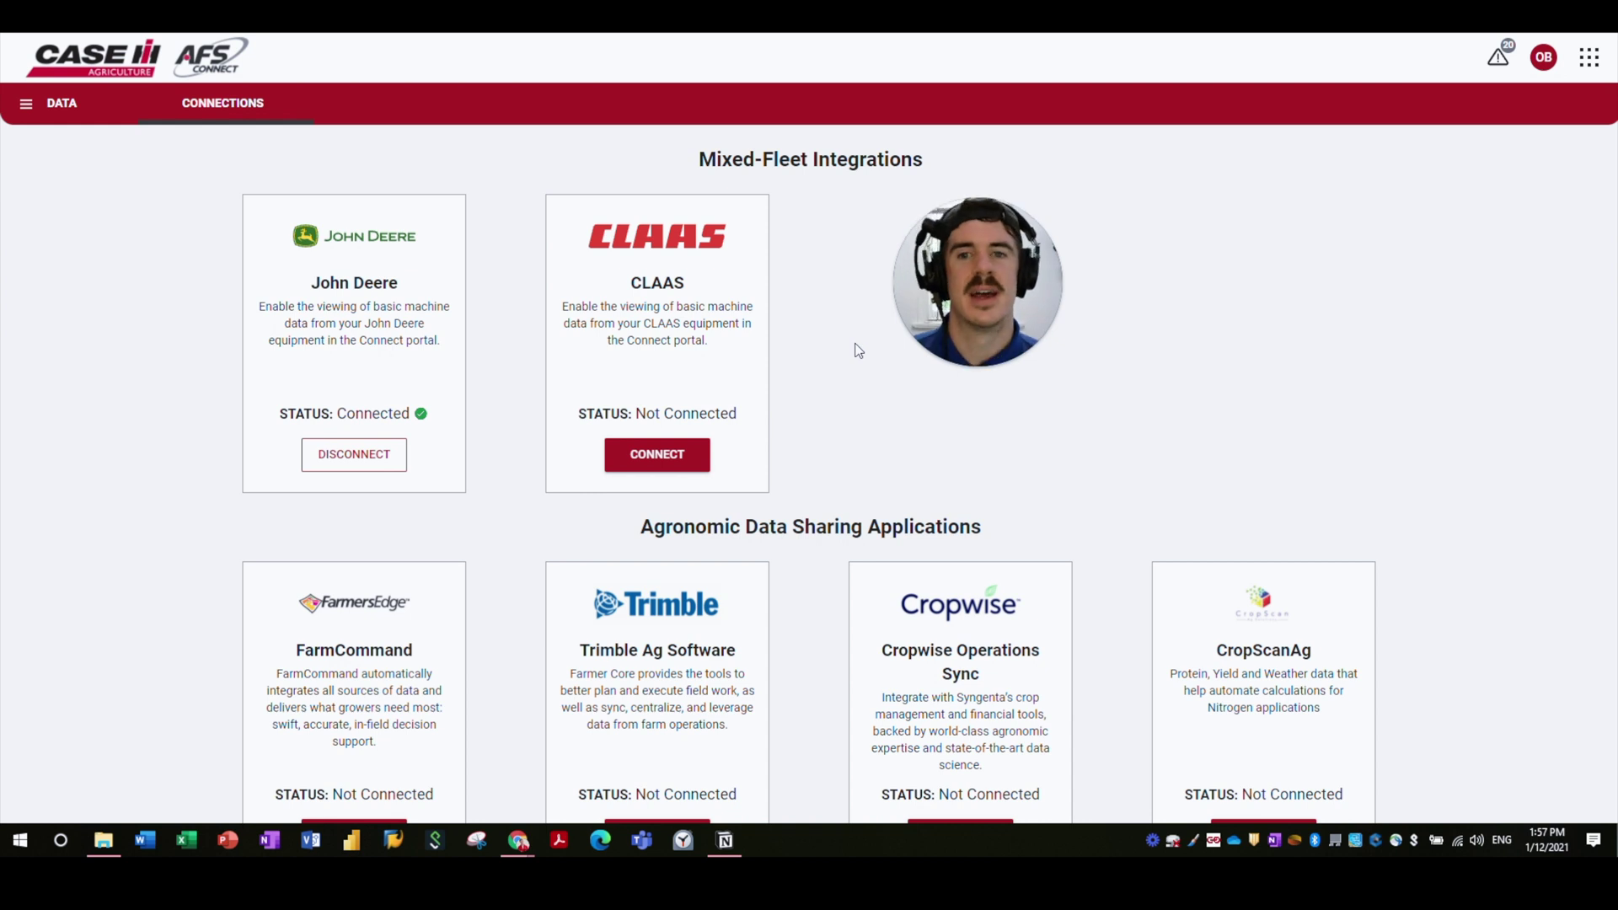
Review the Agronomic Data Sharing Applications and their connection options on the connections page
{"action": "mouse_move", "coordinate": [927, 219]}
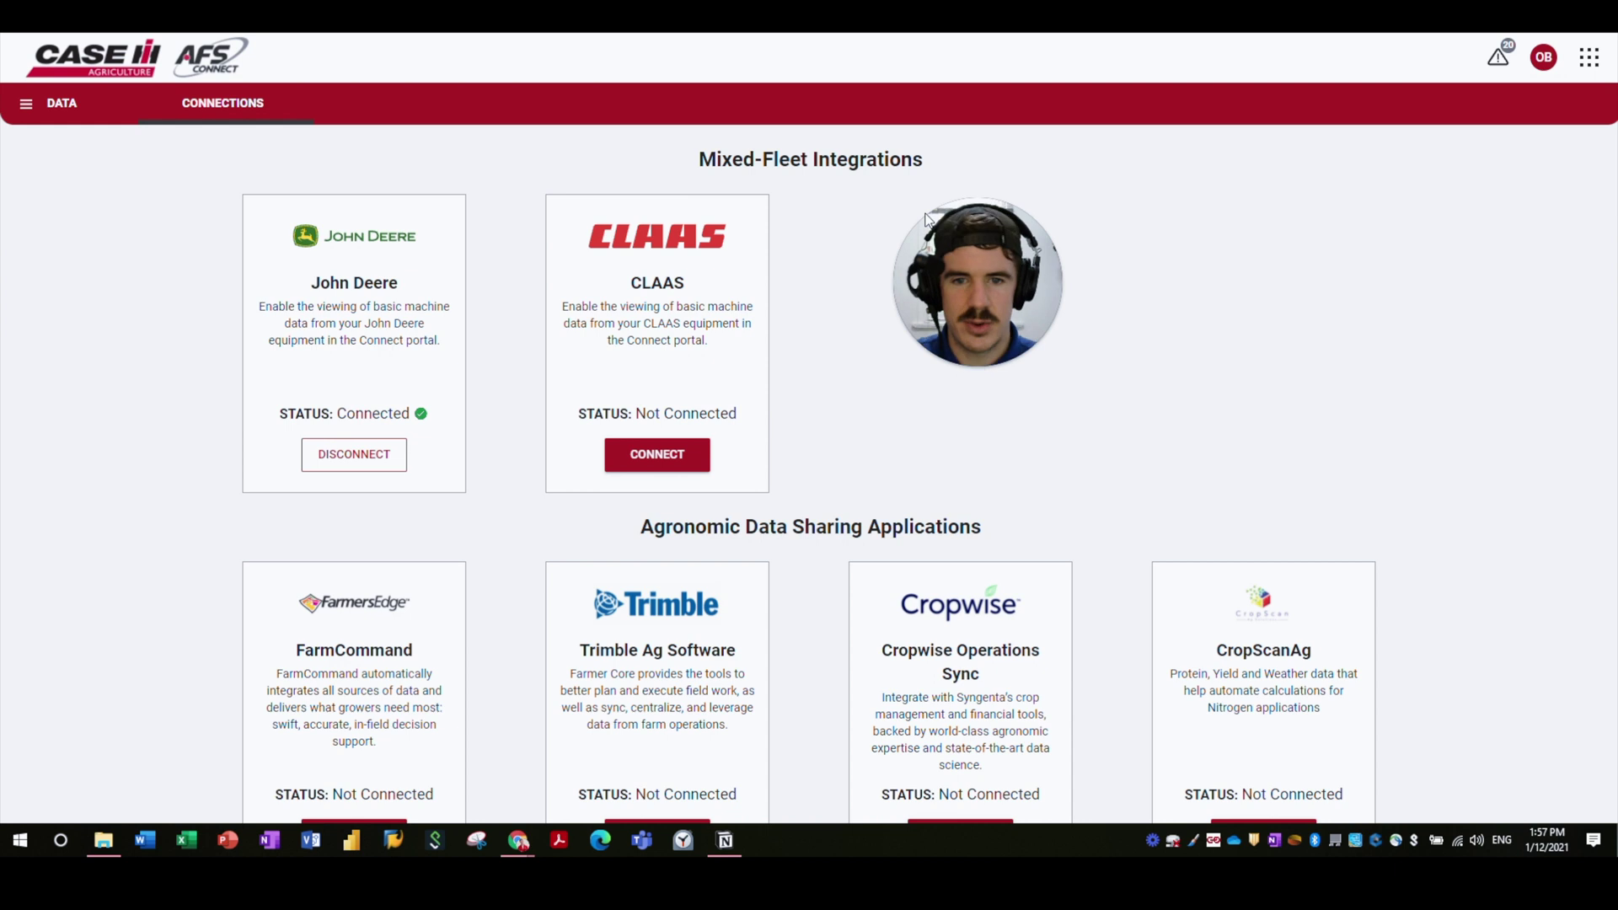
{"action": "left_click_drag", "start_coordinate": [966, 281], "coordinate": [916, 348]}
{"action": "scroll", "coordinate": [1148, 400], "scroll_direction": "down", "scroll_amount": 1}
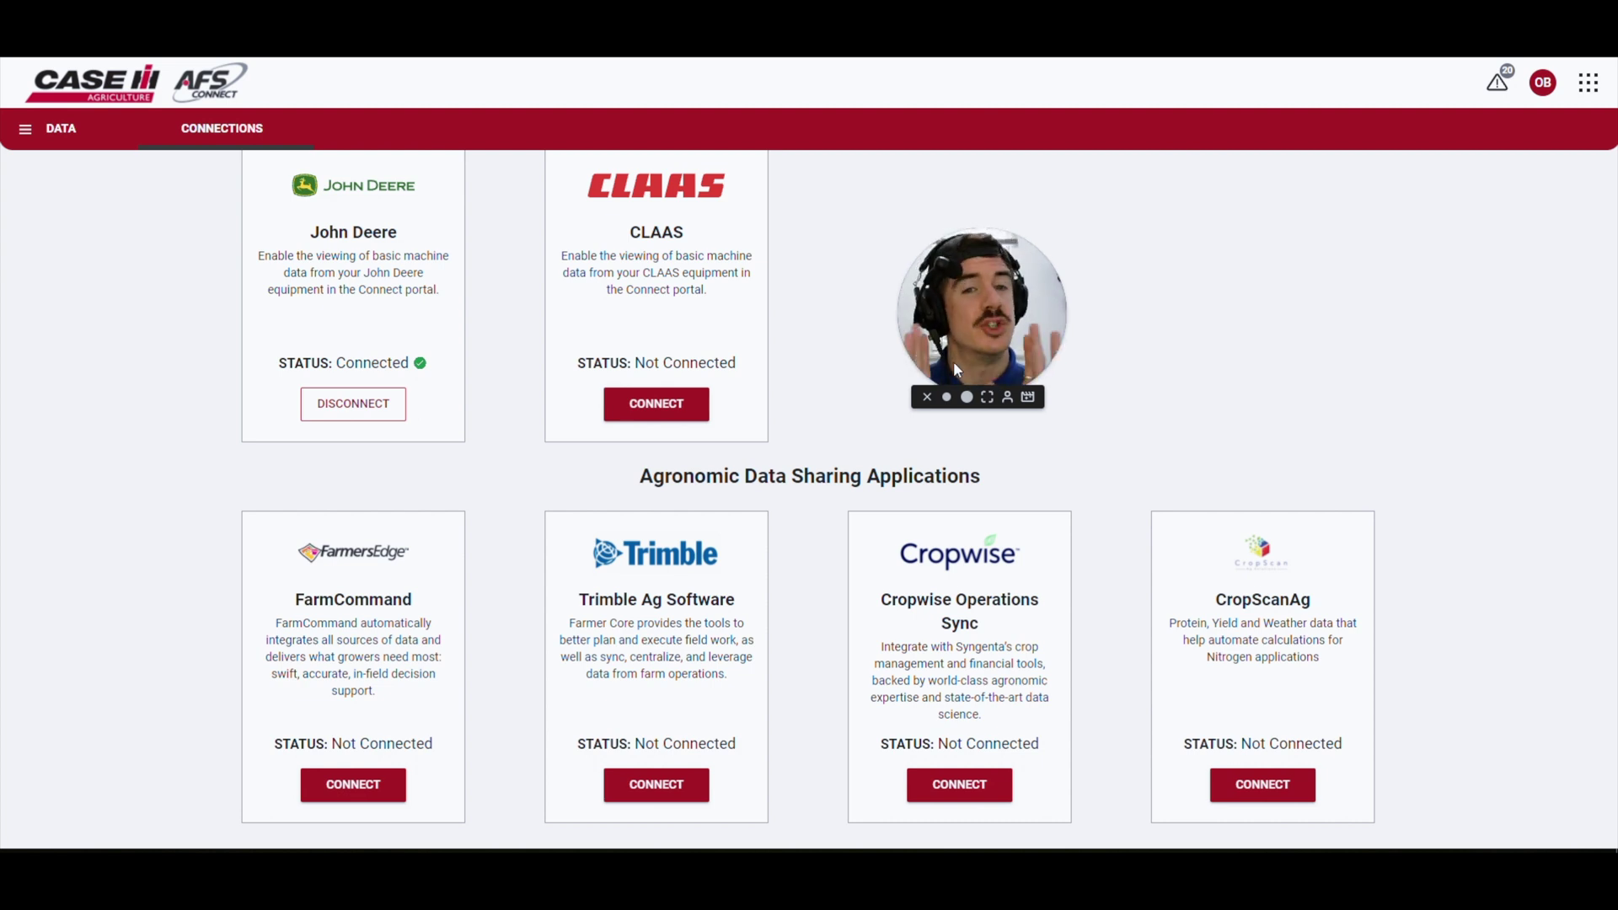
Leave the data connections and open the Farm section's map of all fields
{"action": "left_click", "coordinate": [26, 132]}
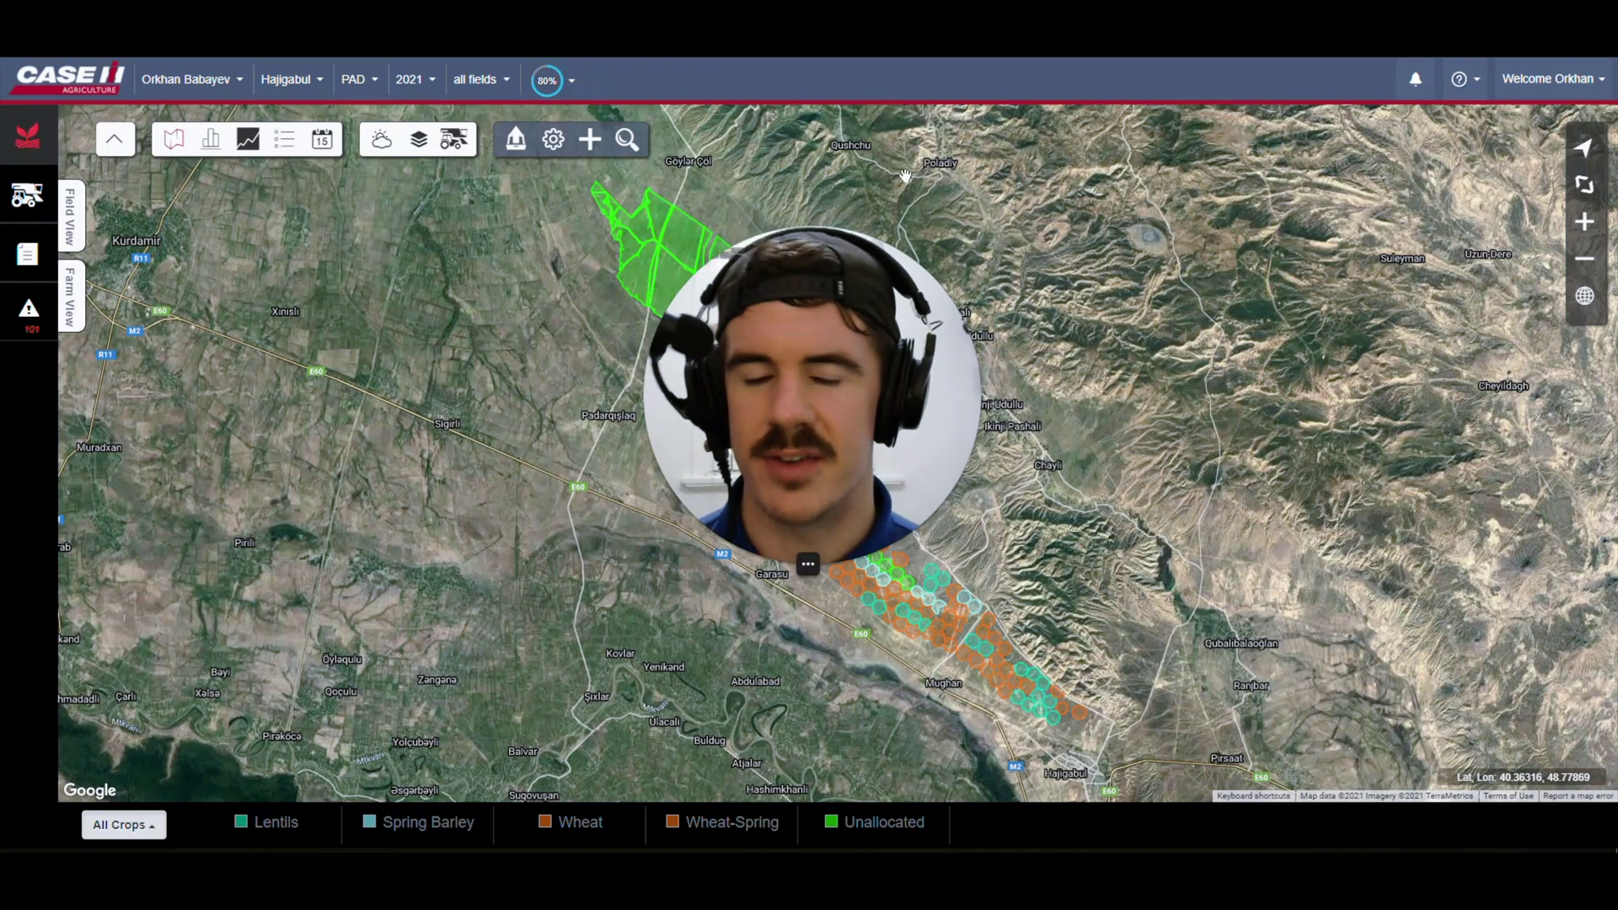
{"action": "mouse_move", "coordinate": [847, 531]}
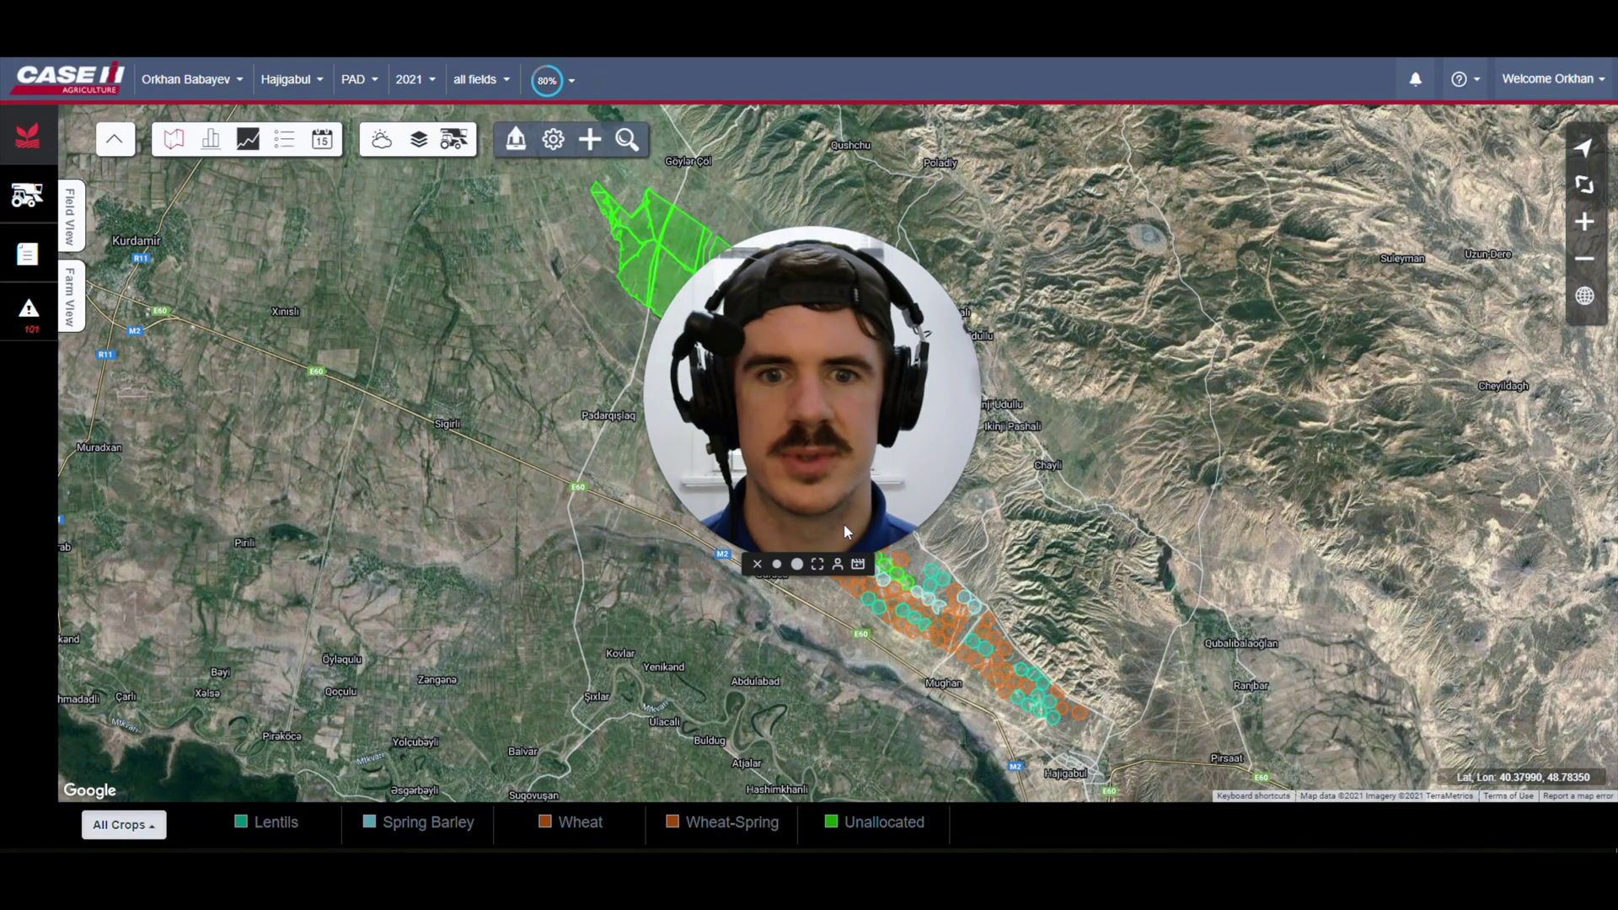
{"action": "left_click", "coordinate": [777, 564]}
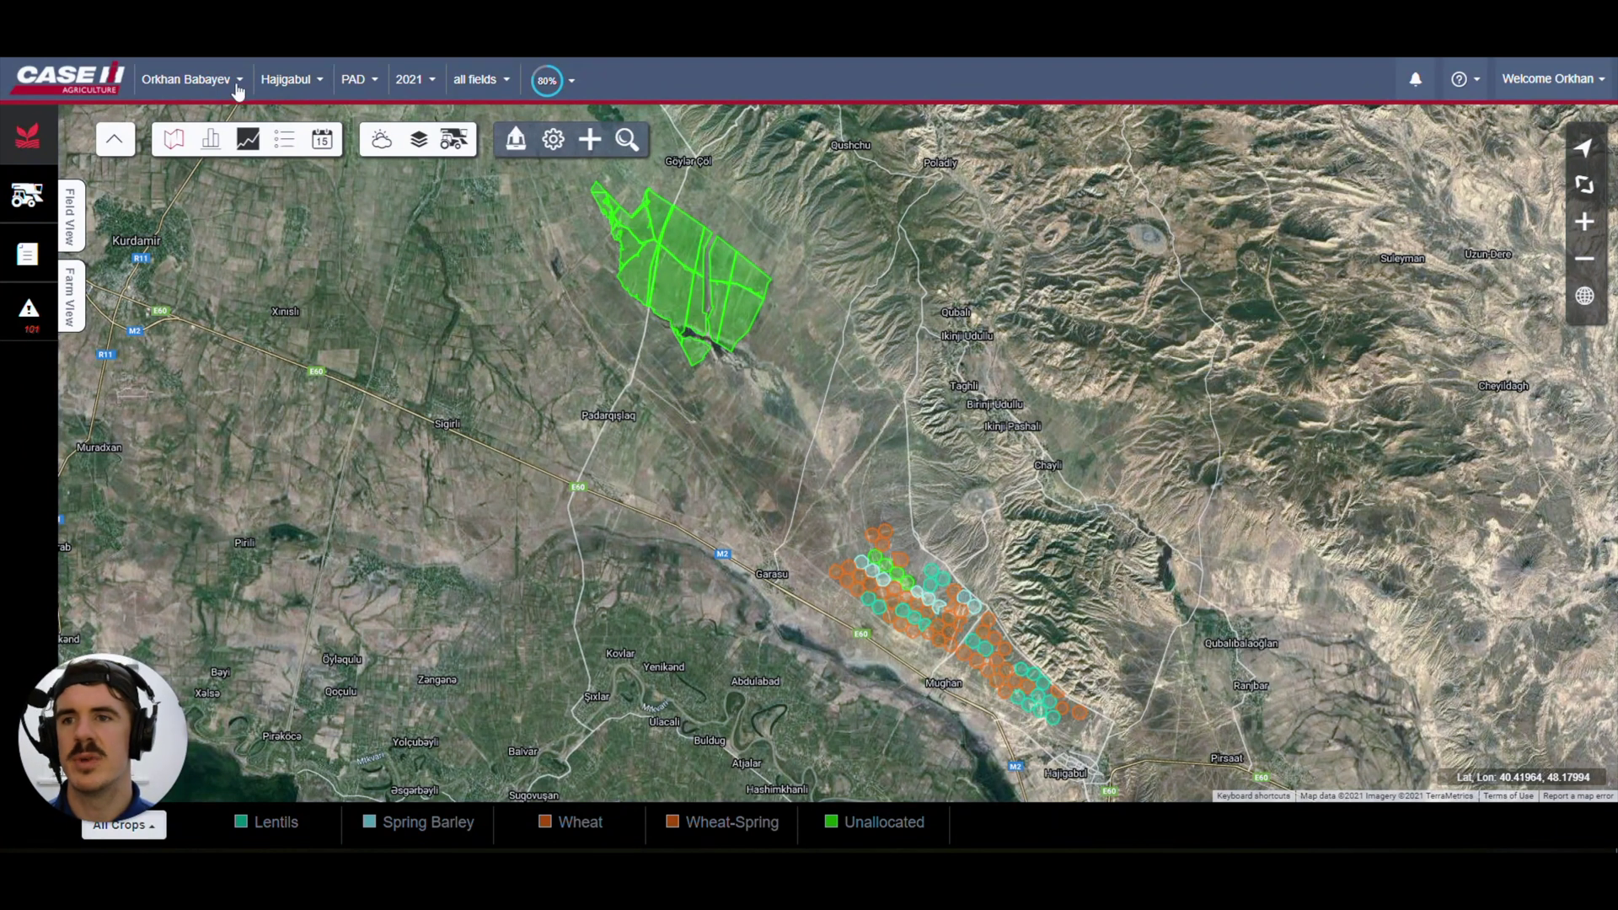
Check the available accounts and the PAD farm's dashboard summary, and return to the field map
{"action": "left_click", "coordinate": [166, 82]}
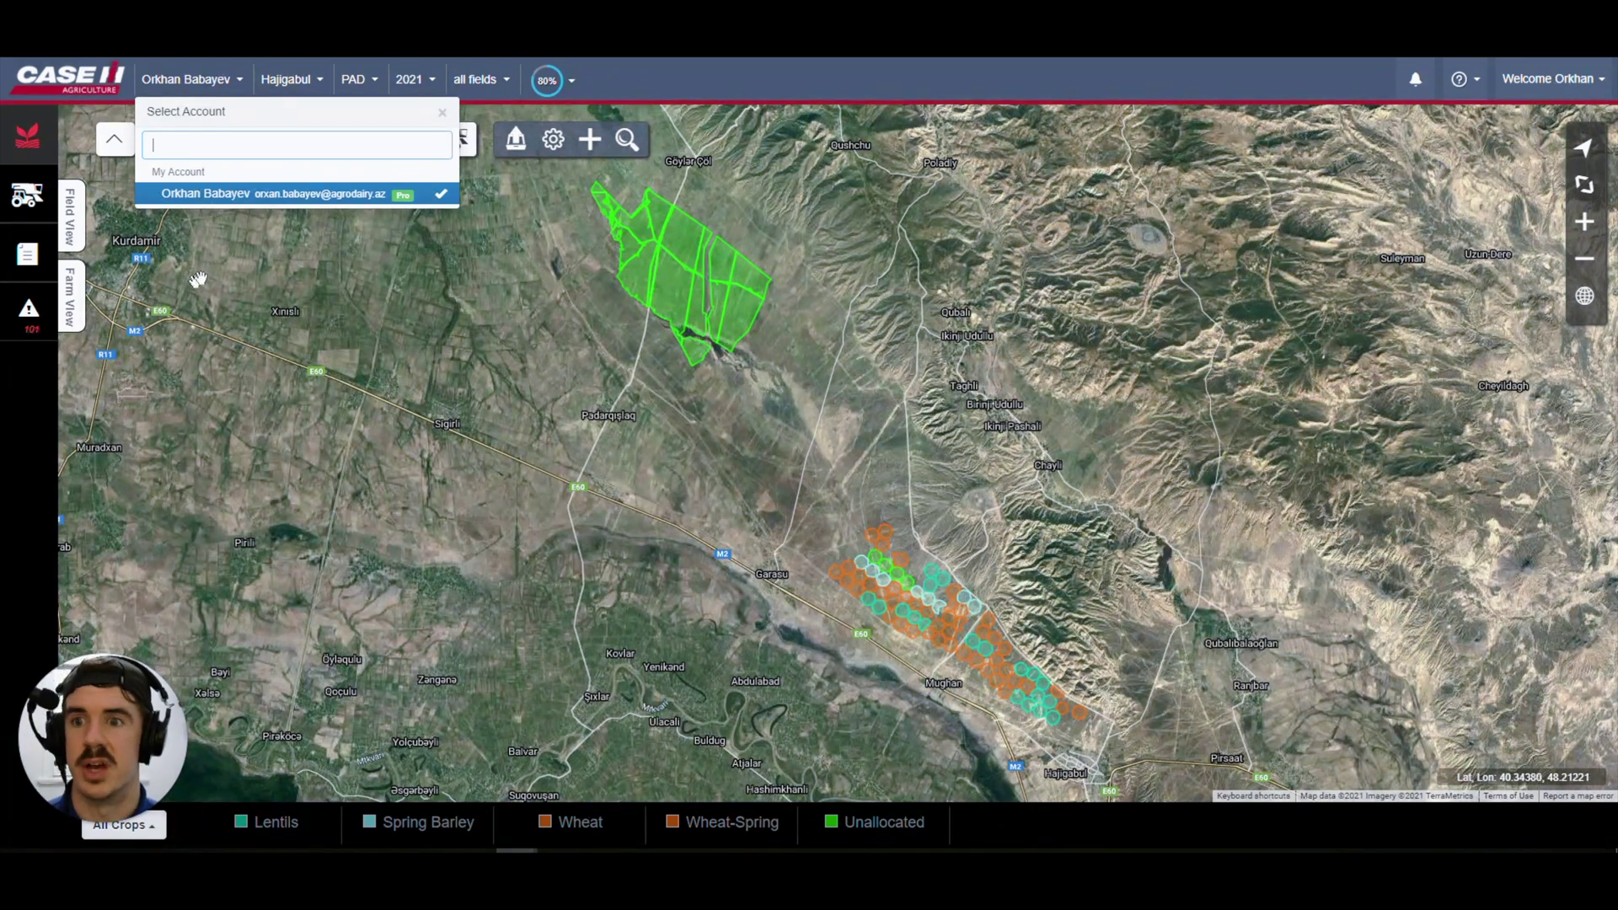
{"action": "left_click", "coordinate": [288, 306]}
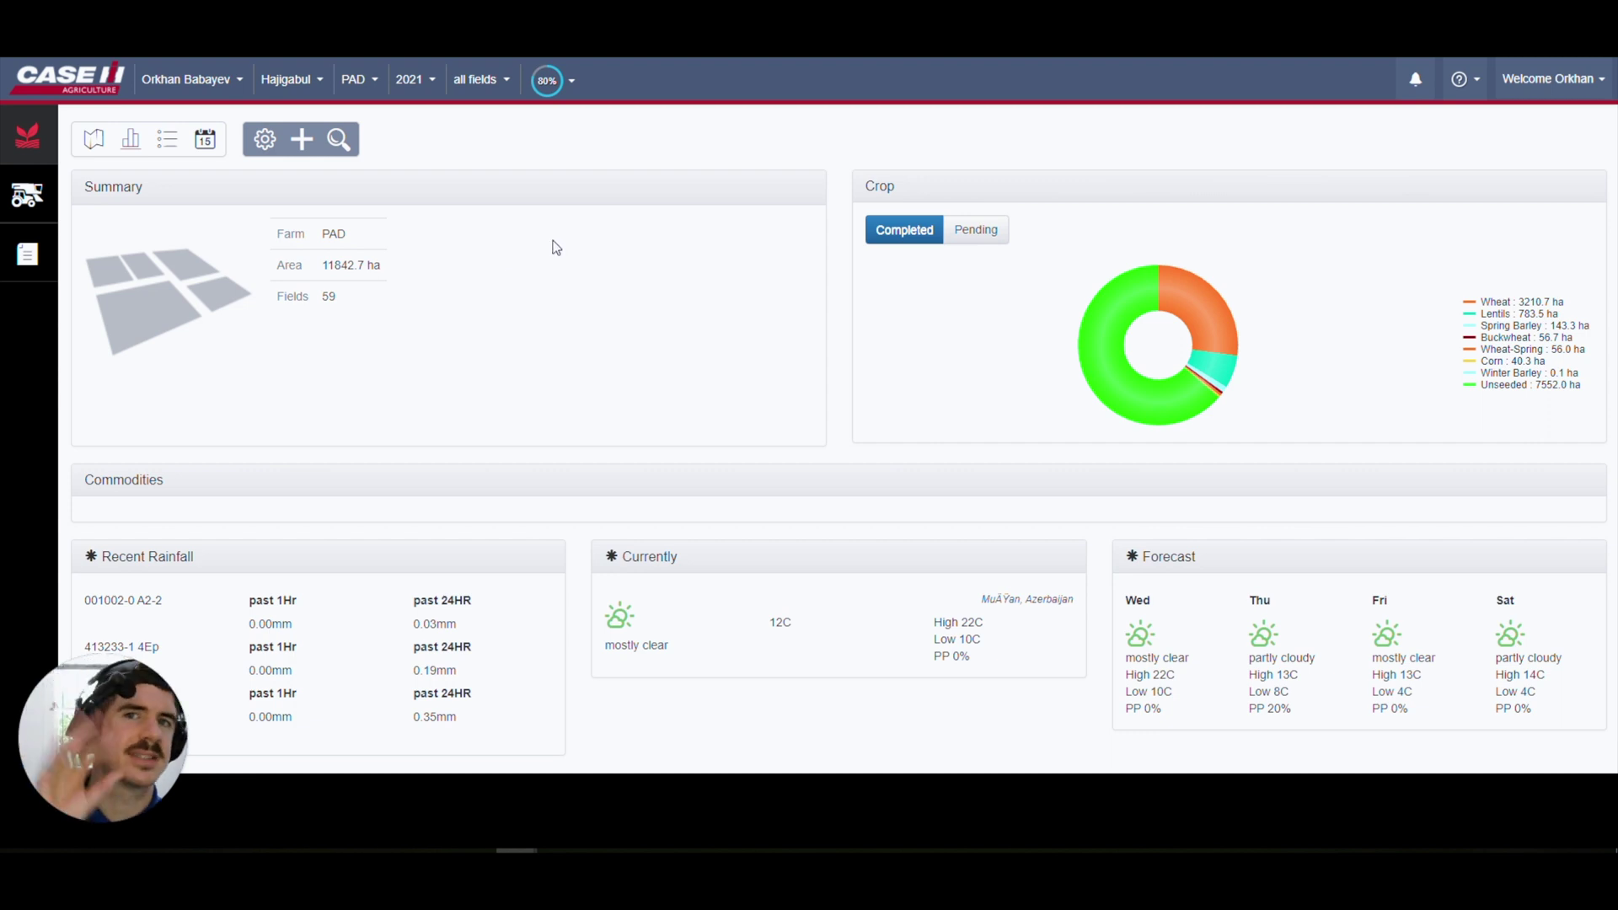
{"action": "left_click", "coordinate": [160, 139]}
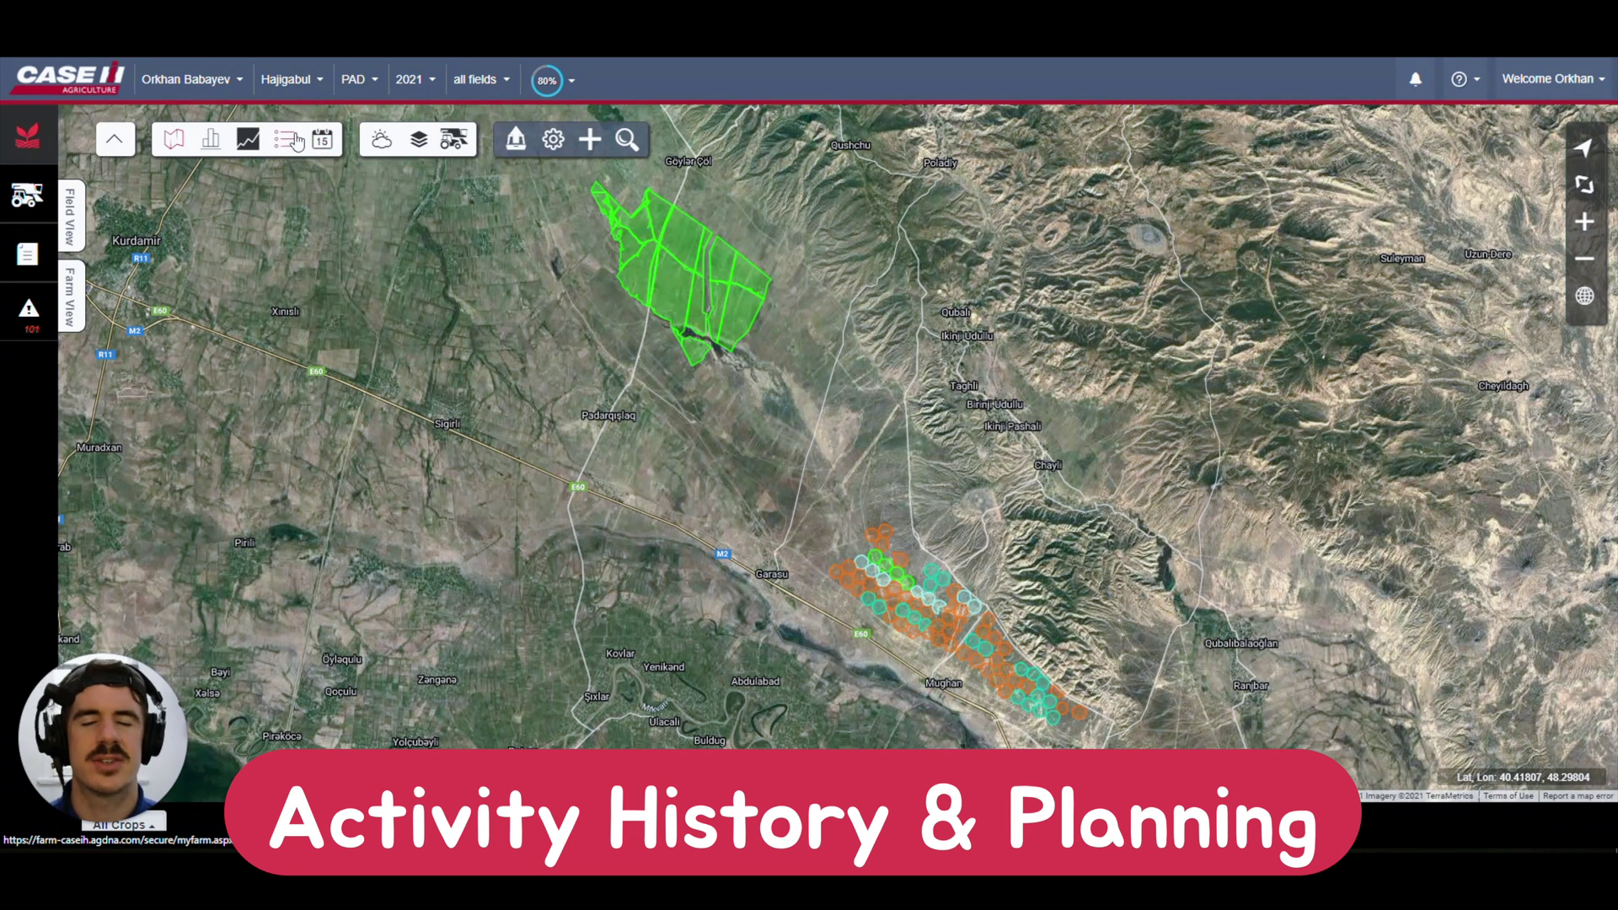
Open the Activity History for all fields and review its planting, spraying and harvesting records
{"action": "left_click", "coordinate": [291, 139]}
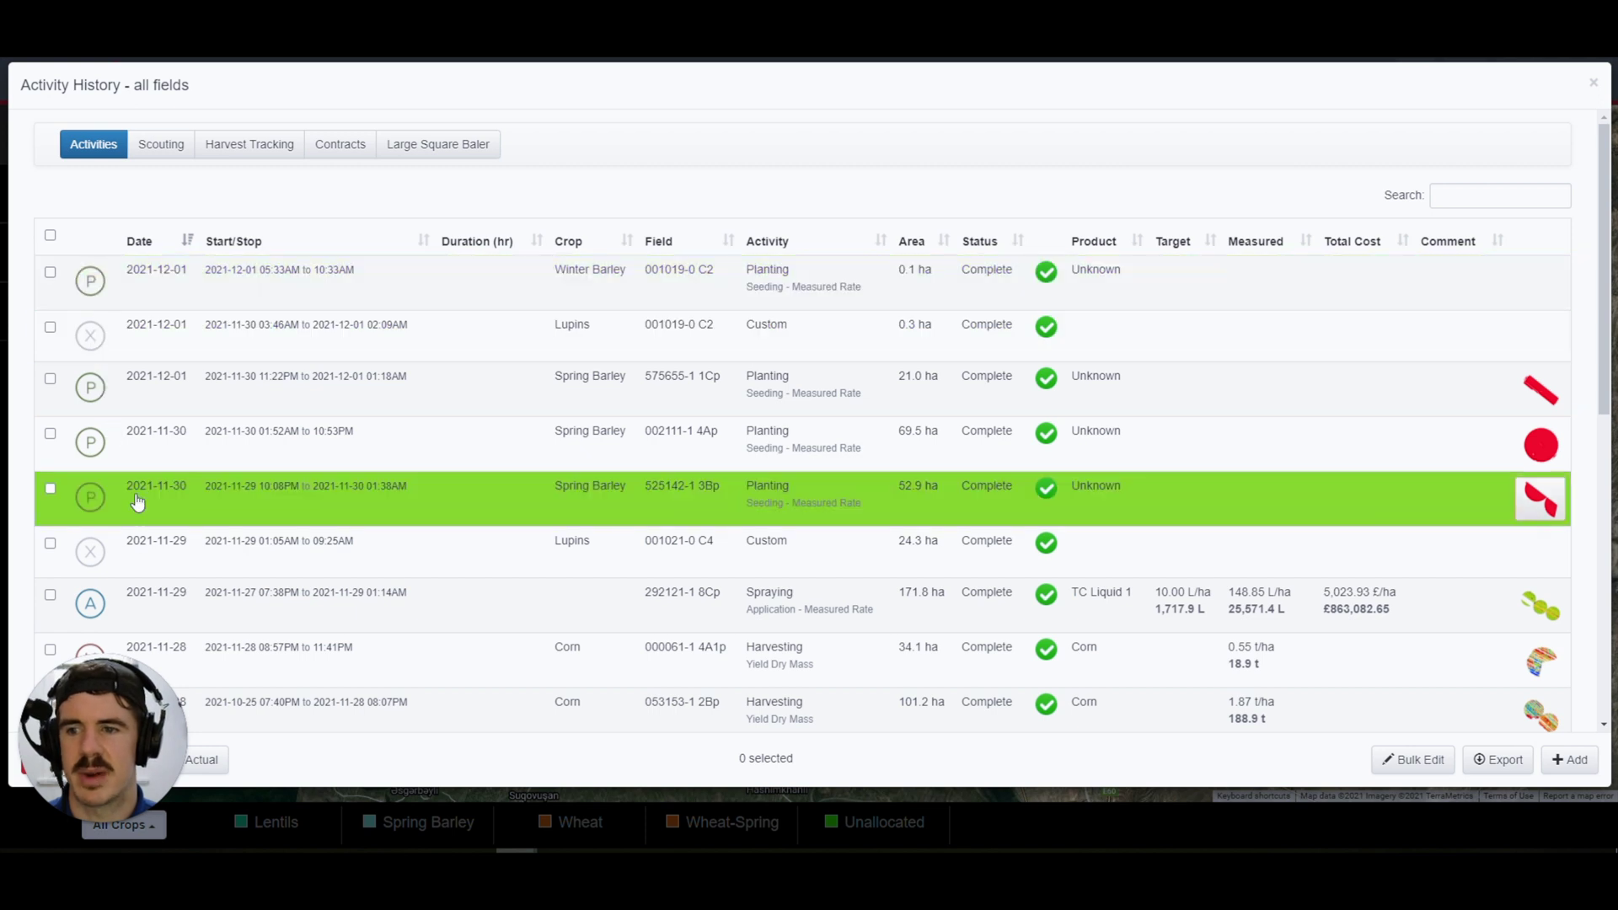
{"action": "scroll", "coordinate": [138, 502], "scroll_direction": "down", "scroll_amount": 2}
{"action": "scroll", "coordinate": [328, 481], "scroll_direction": "up", "scroll_amount": 1}
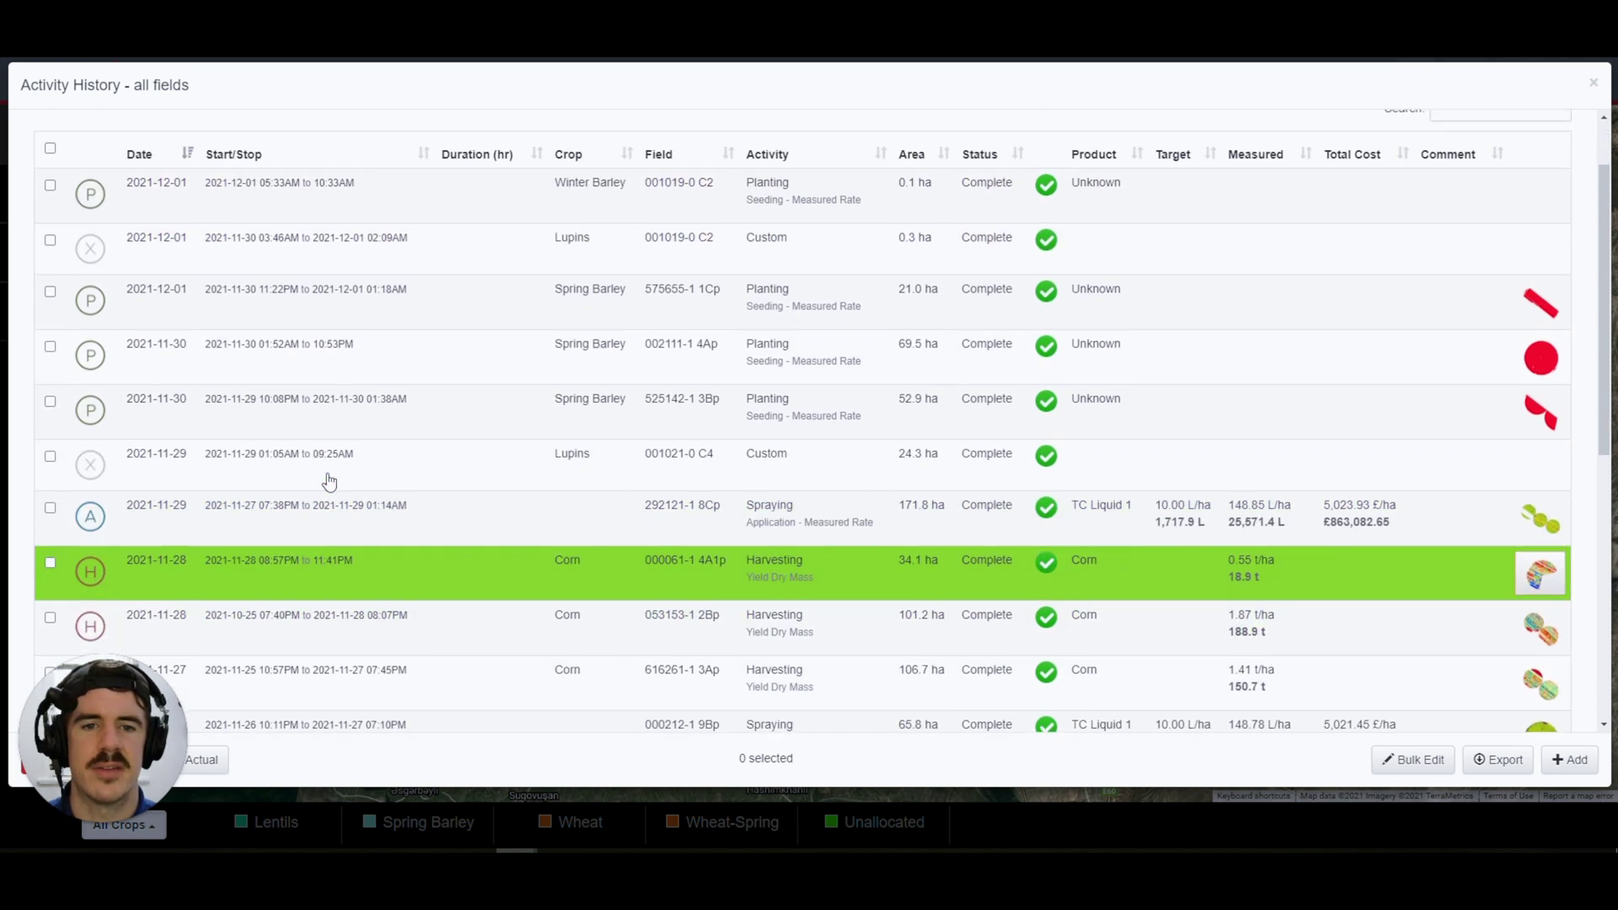
{"action": "scroll", "coordinate": [329, 481], "scroll_direction": "up", "scroll_amount": 1}
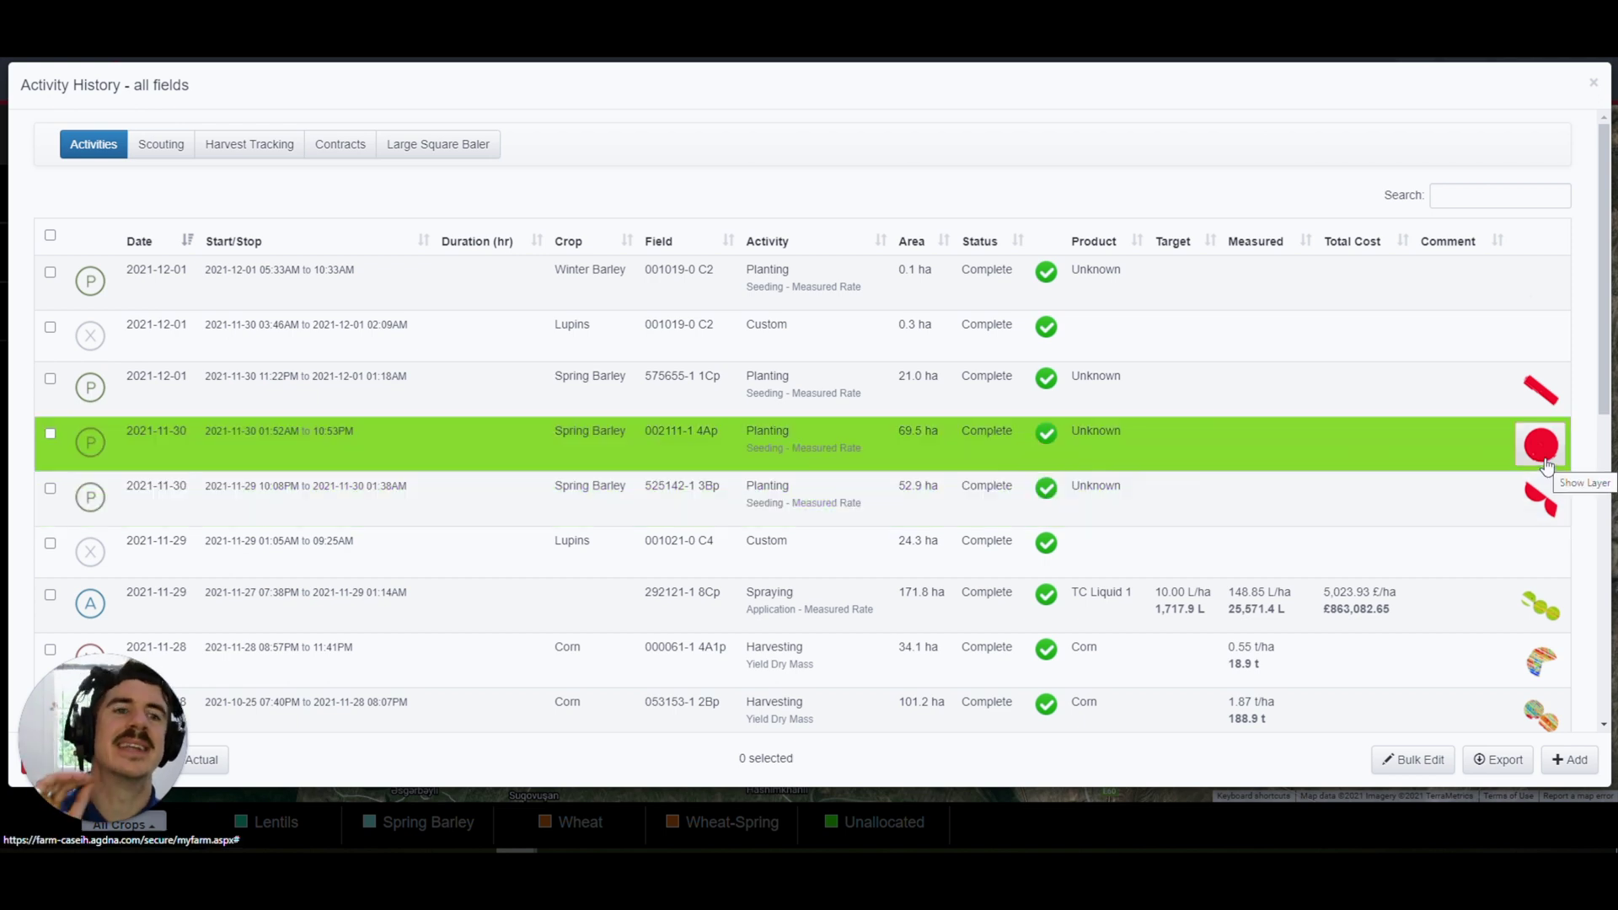
{"action": "scroll", "coordinate": [1542, 505], "scroll_direction": "down", "scroll_amount": 2}
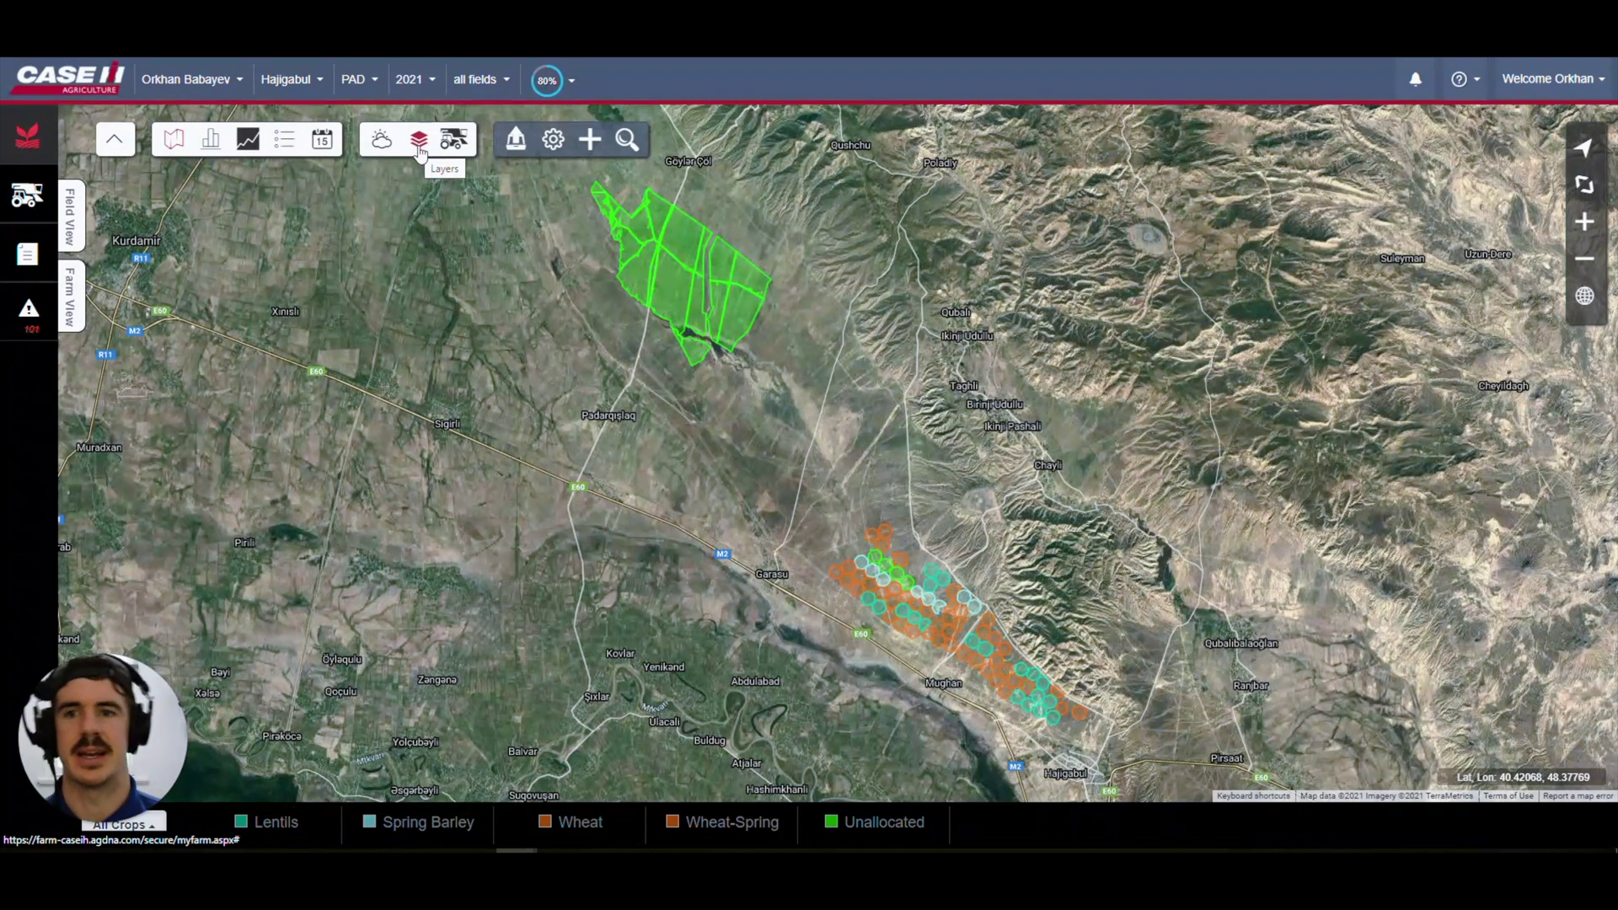
Turn on the Show All equipment layer on the field map and view the machines around the fields
{"action": "left_click", "coordinate": [421, 145]}
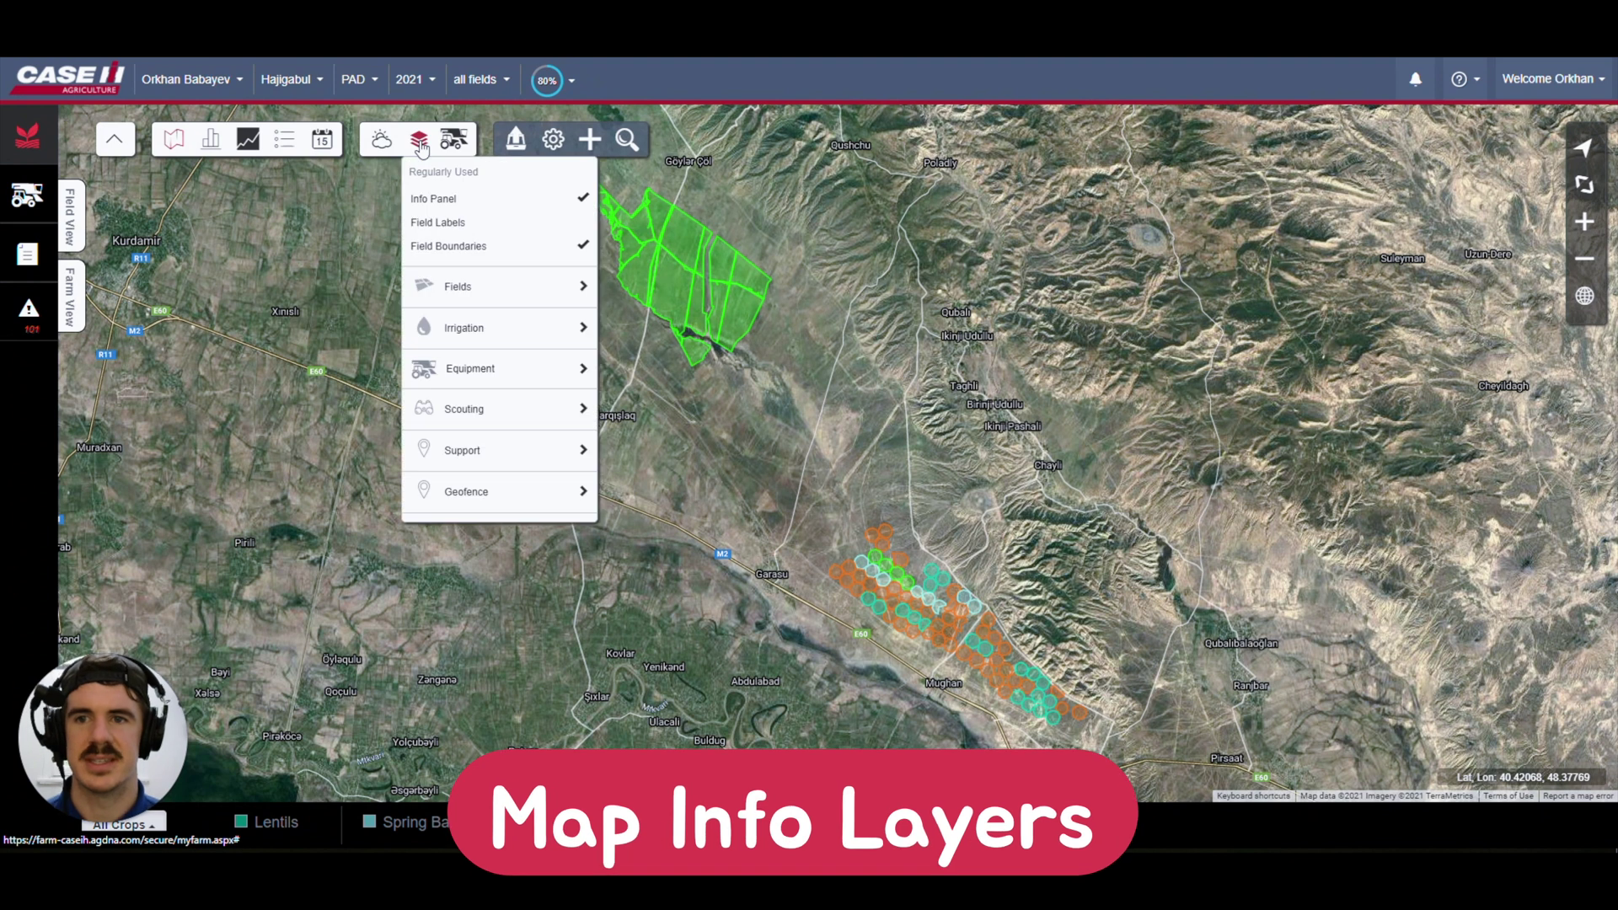
{"action": "left_click", "coordinate": [524, 367]}
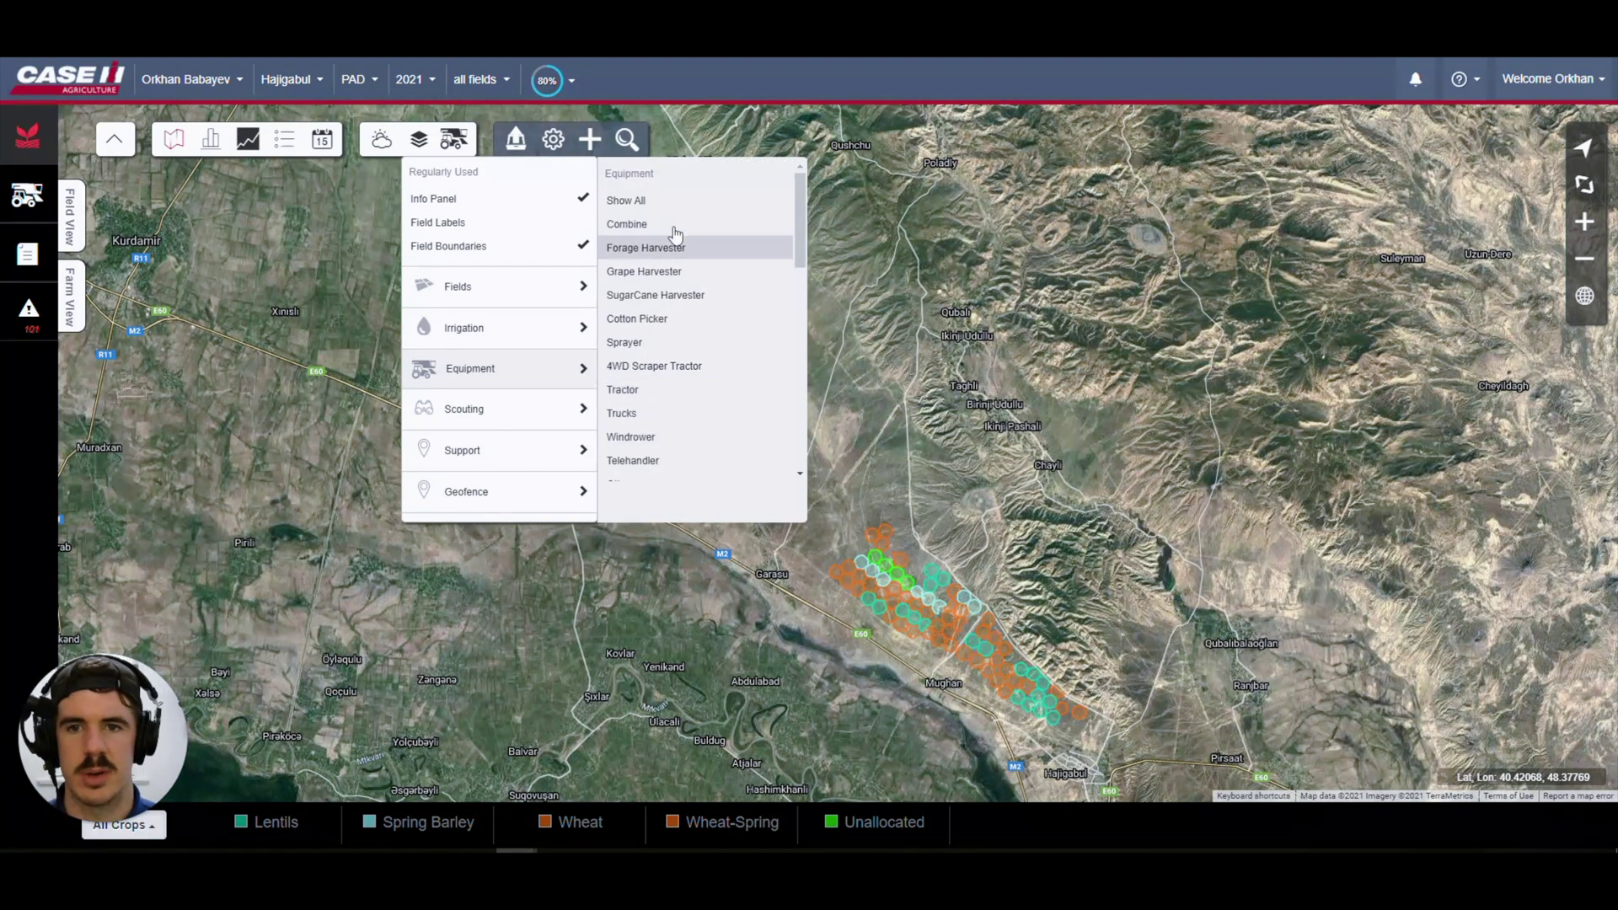
{"action": "left_click", "coordinate": [695, 201]}
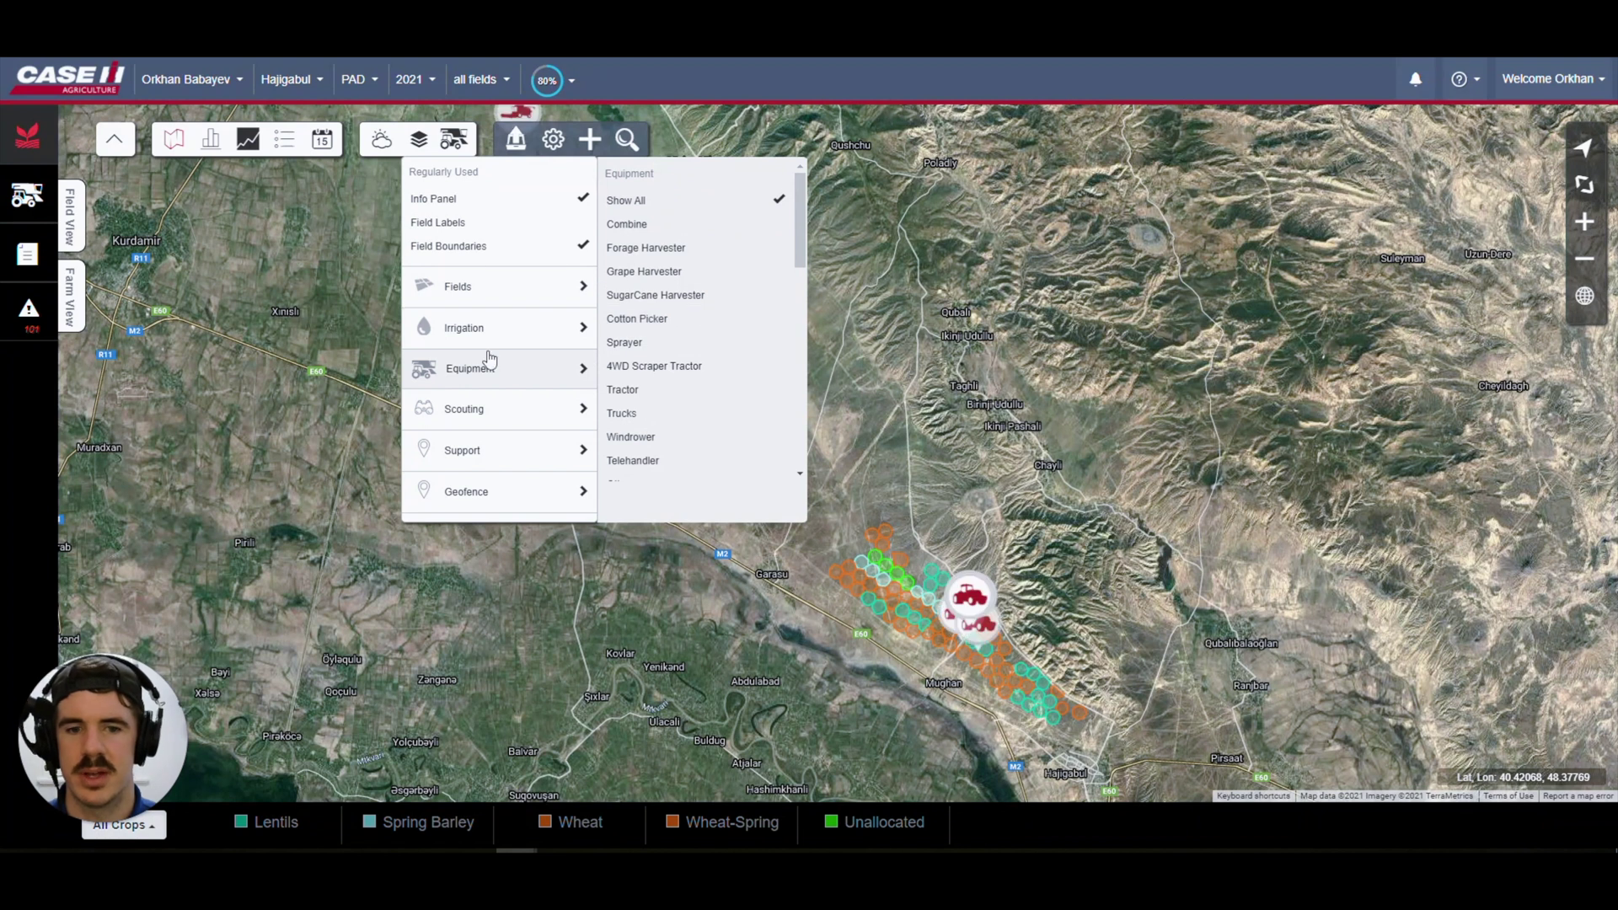
{"action": "left_click", "coordinate": [920, 531]}
{"action": "left_click_drag", "start_coordinate": [857, 465], "coordinate": [834, 420]}
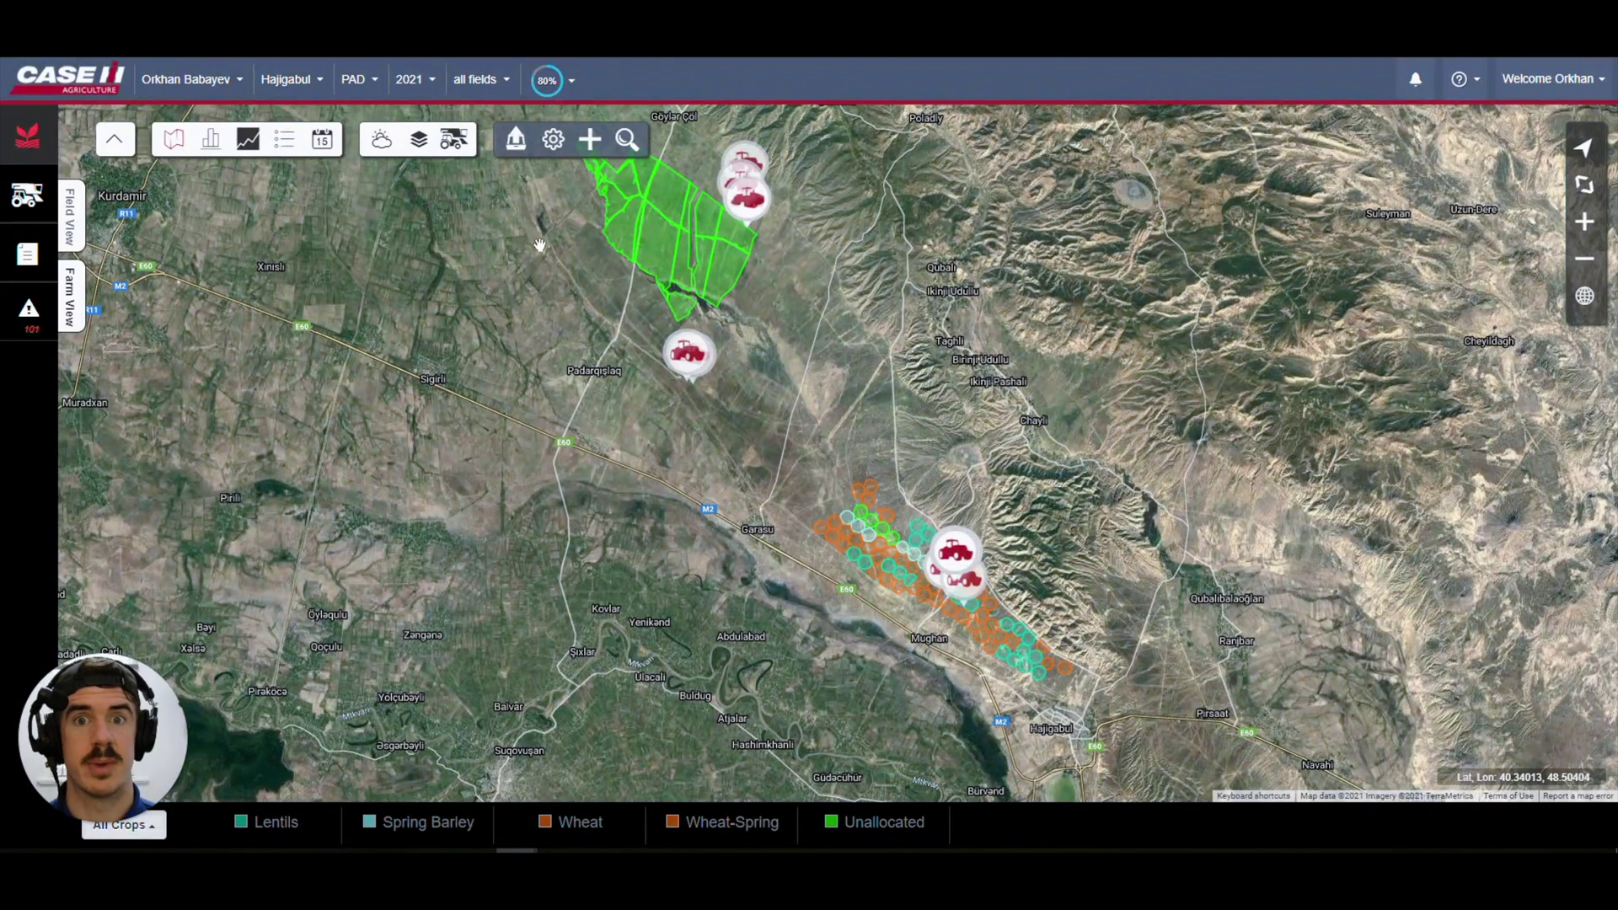
Open the Equipment list with its map and examine machine locations from the Mingechevir Reservoir across to the Baku area
{"action": "left_click", "coordinate": [456, 144]}
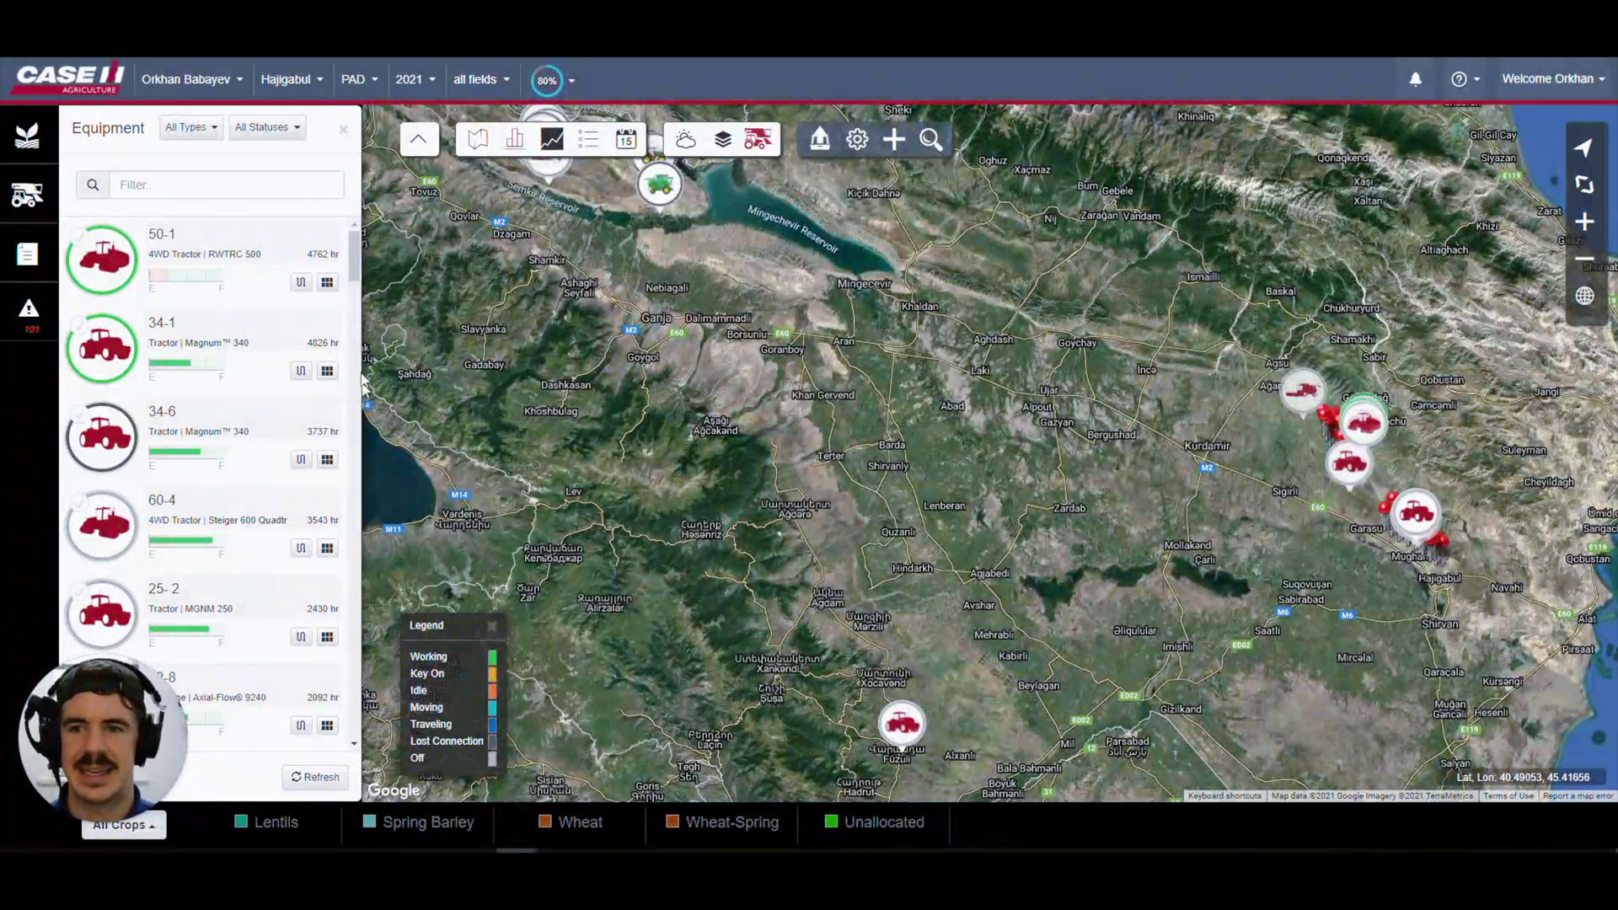
{"action": "left_click_drag", "start_coordinate": [674, 356], "coordinate": [687, 434]}
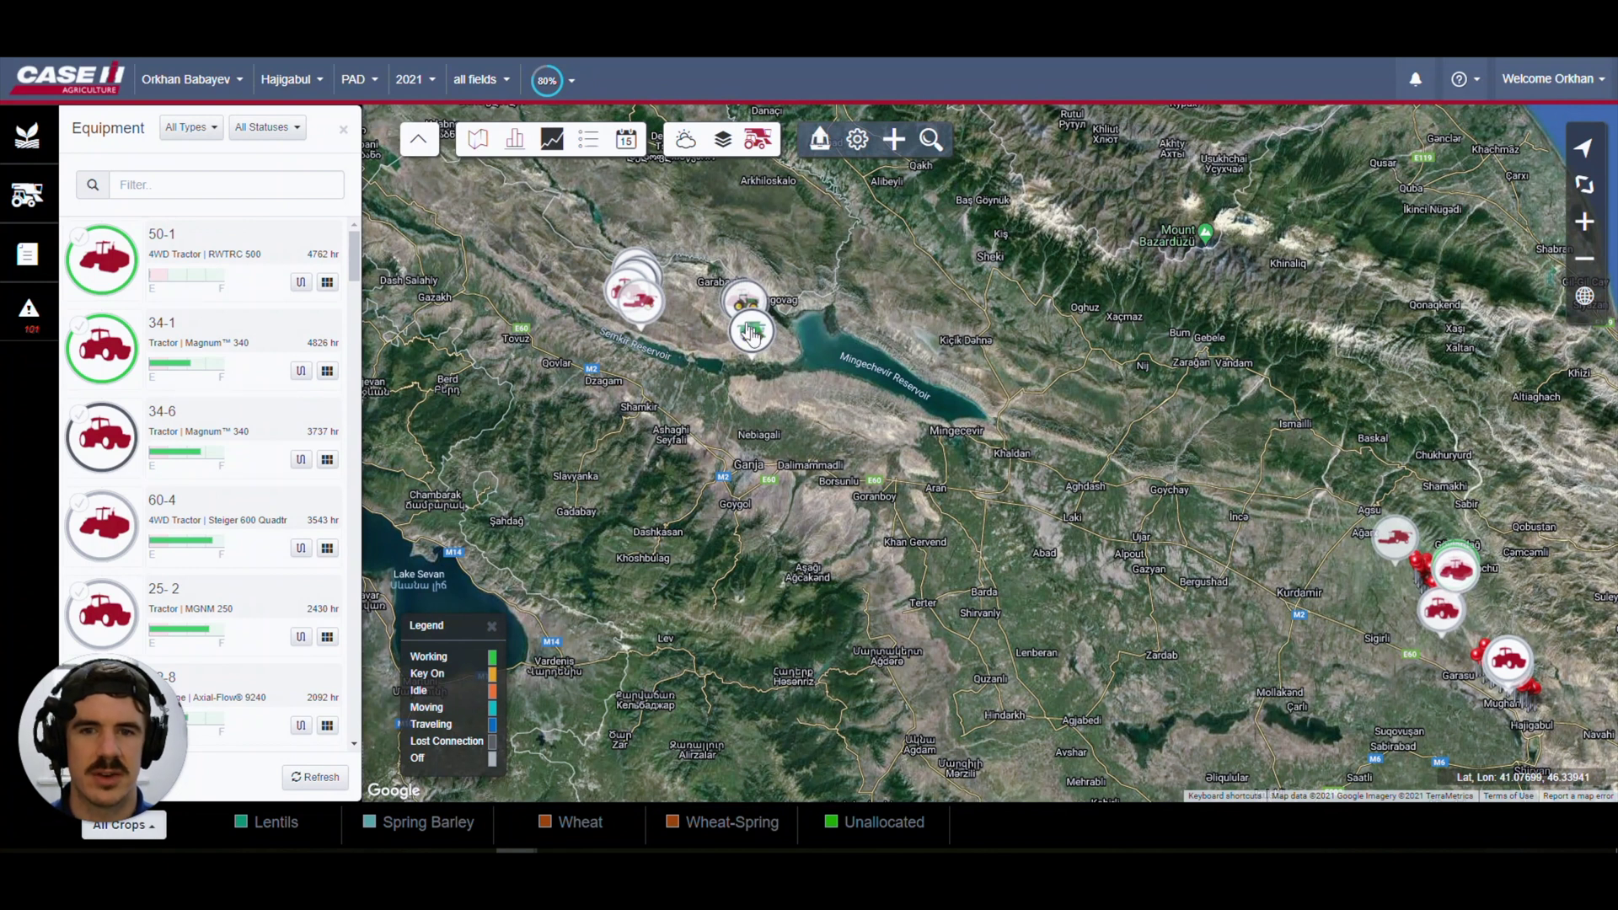
{"action": "scroll", "coordinate": [750, 337], "scroll_direction": "up", "scroll_amount": 1}
{"action": "scroll", "coordinate": [797, 363], "scroll_direction": "up", "scroll_amount": 1}
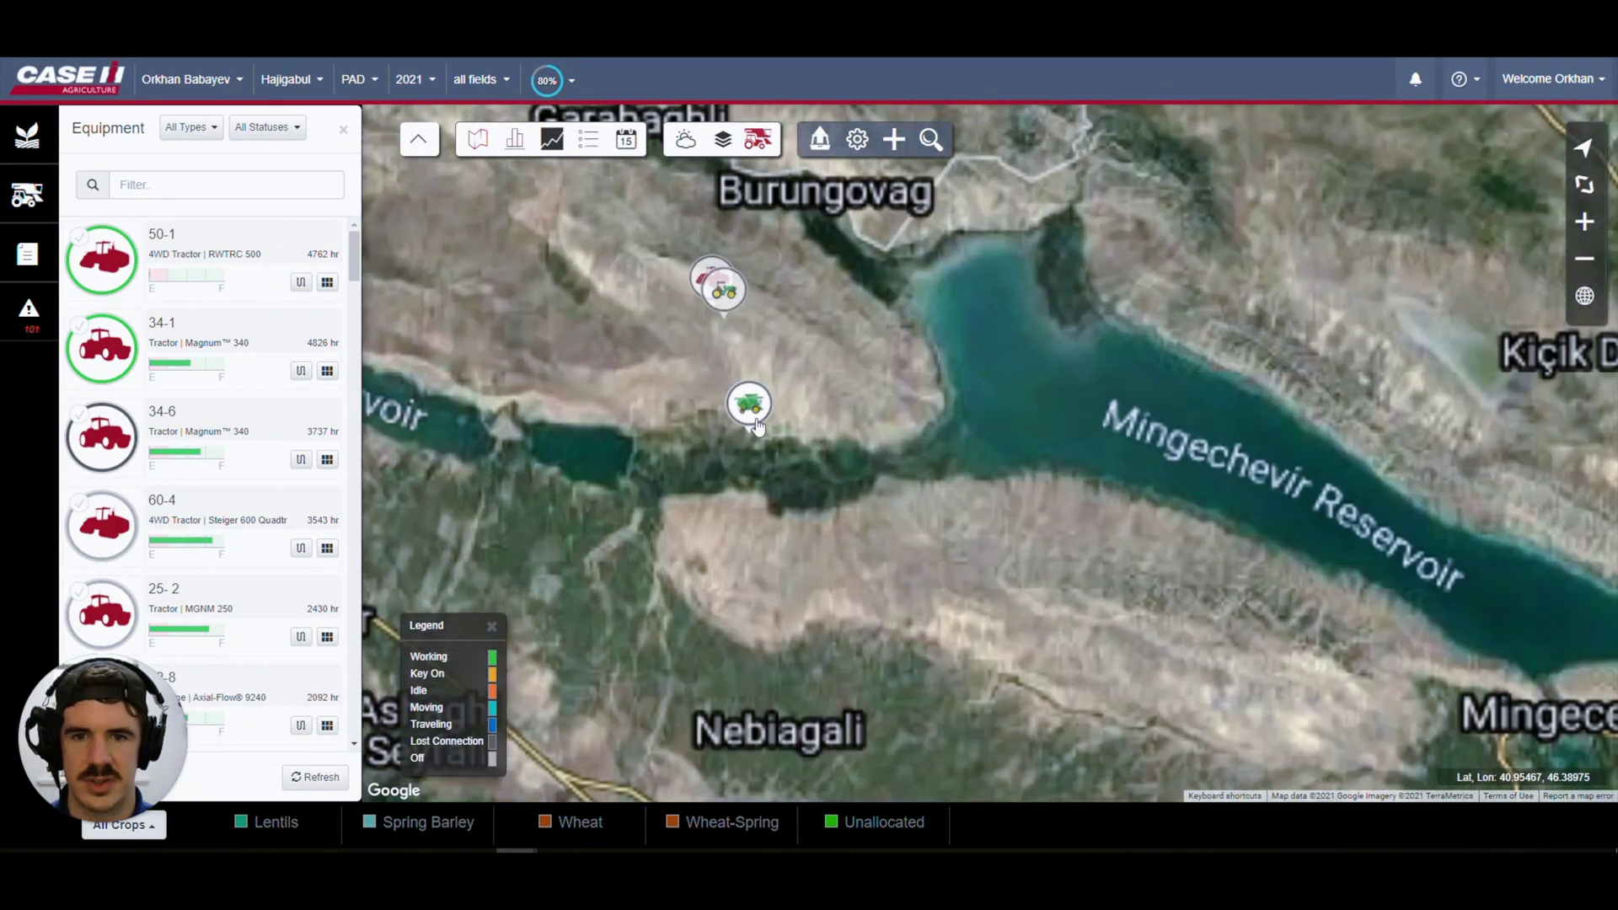
{"action": "scroll", "coordinate": [838, 442], "scroll_direction": "down", "scroll_amount": 2}
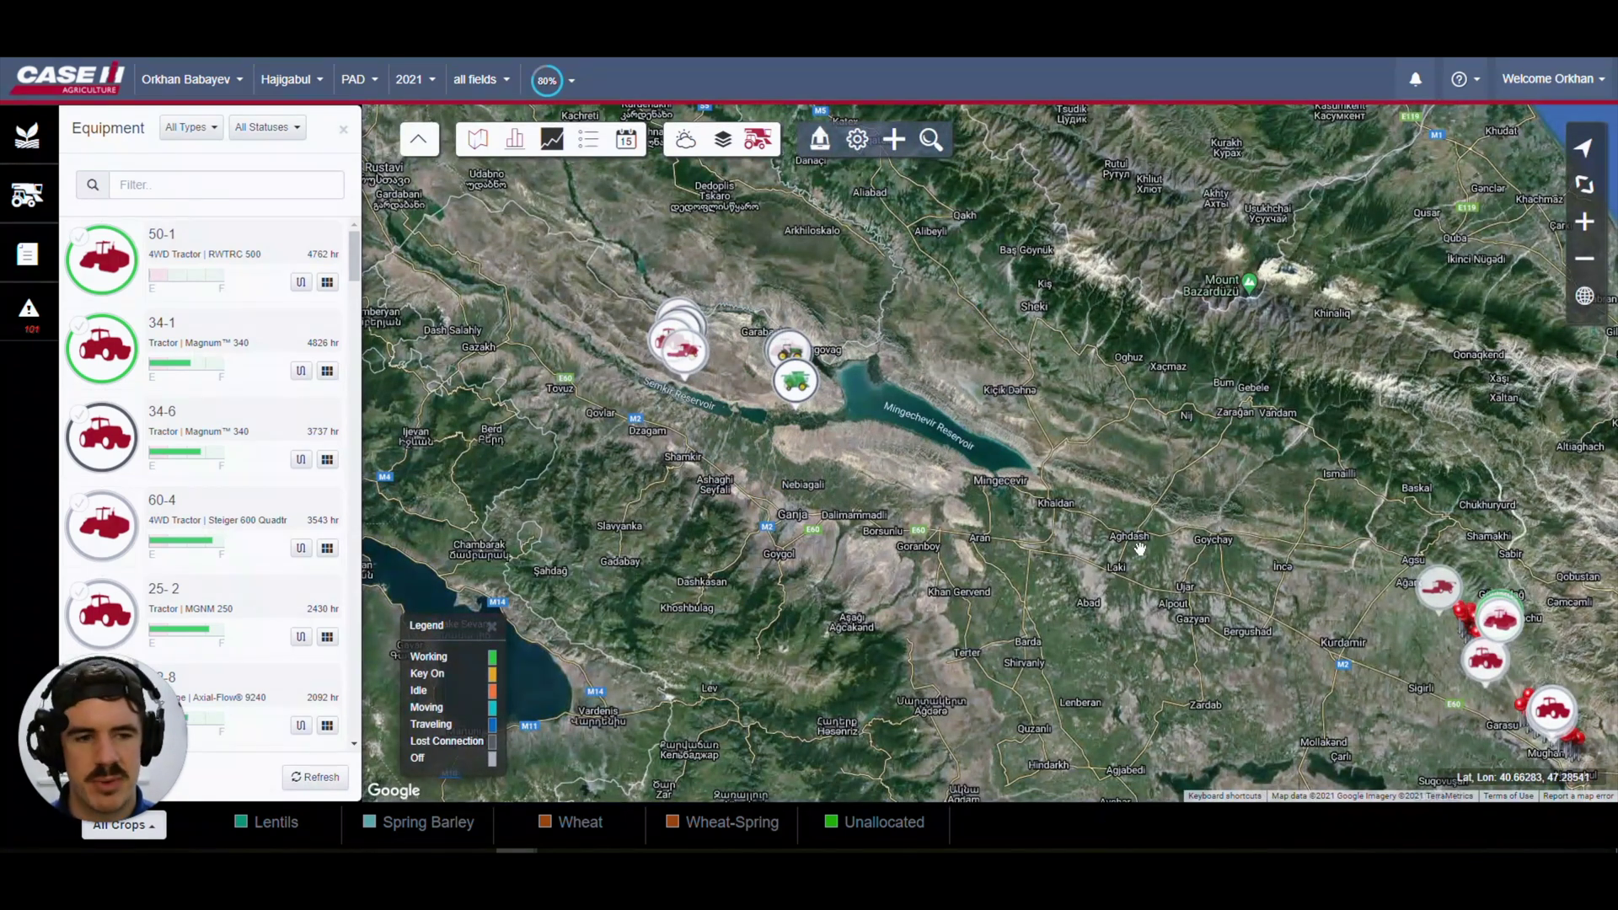
{"action": "left_click_drag", "start_coordinate": [1139, 549], "coordinate": [899, 390]}
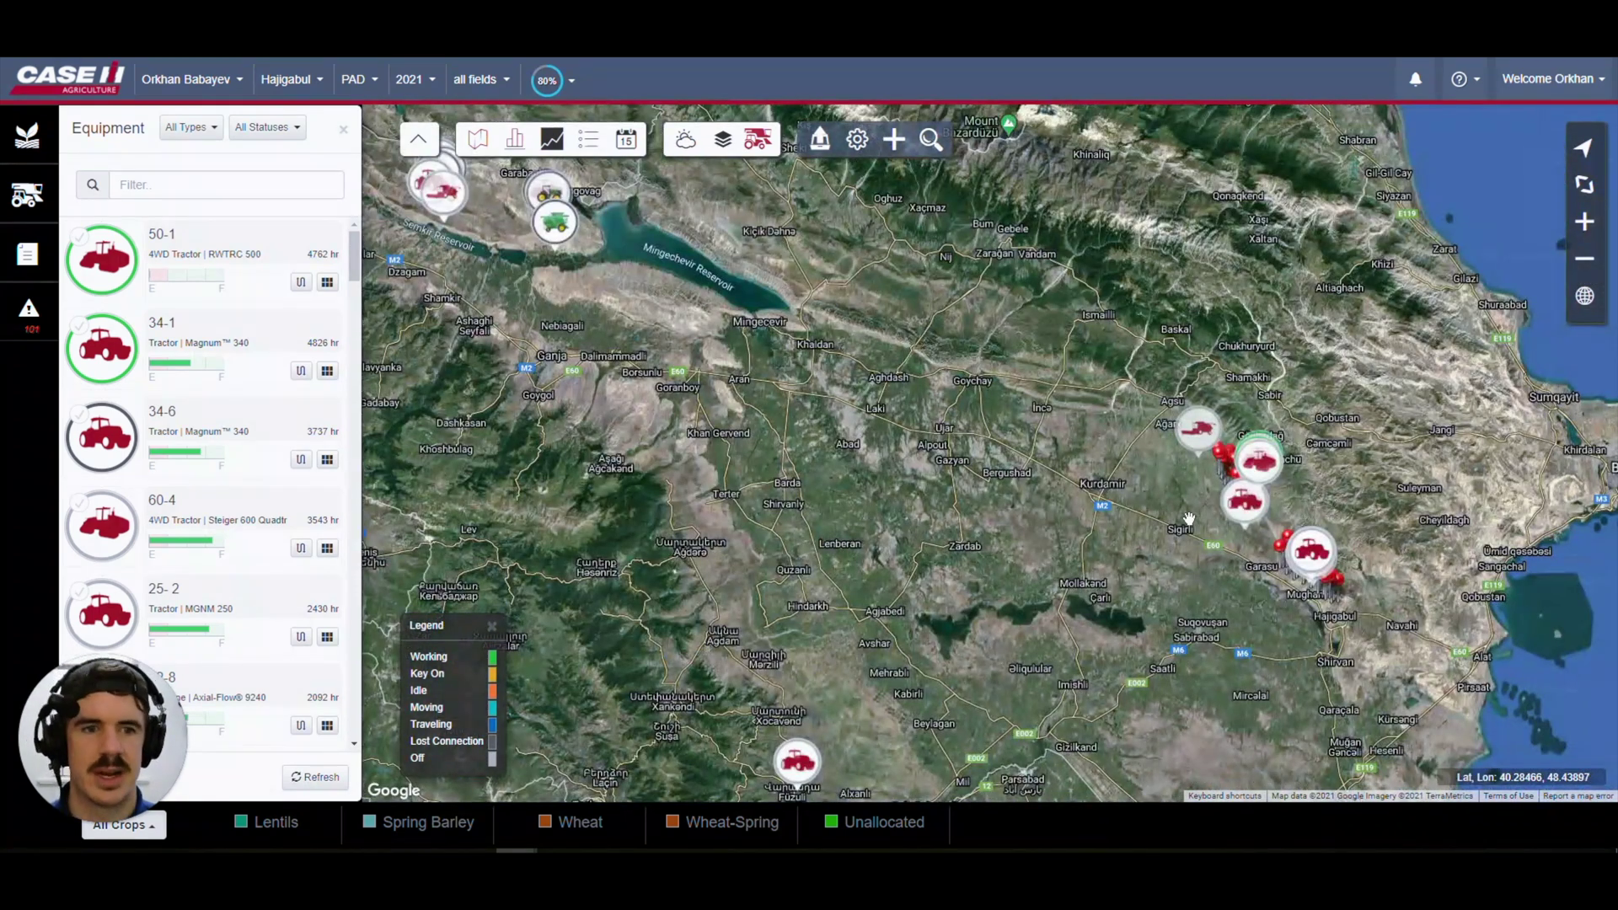
{"action": "left_click_drag", "start_coordinate": [1188, 518], "coordinate": [1039, 403]}
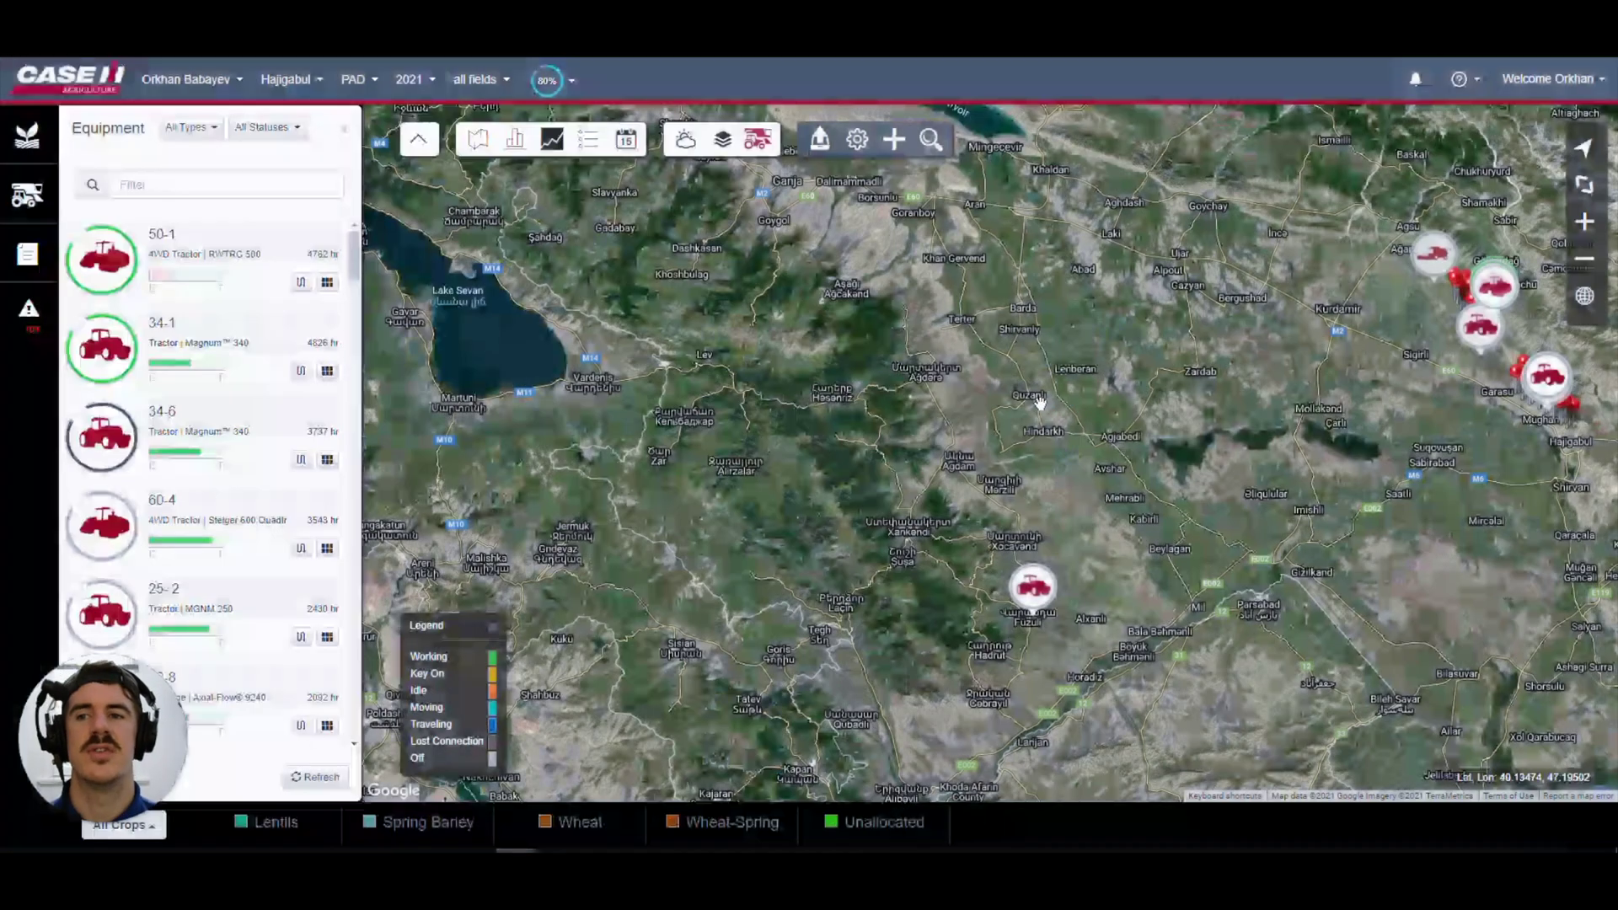
{"action": "left_click_drag", "start_coordinate": [1191, 322], "coordinate": [889, 382]}
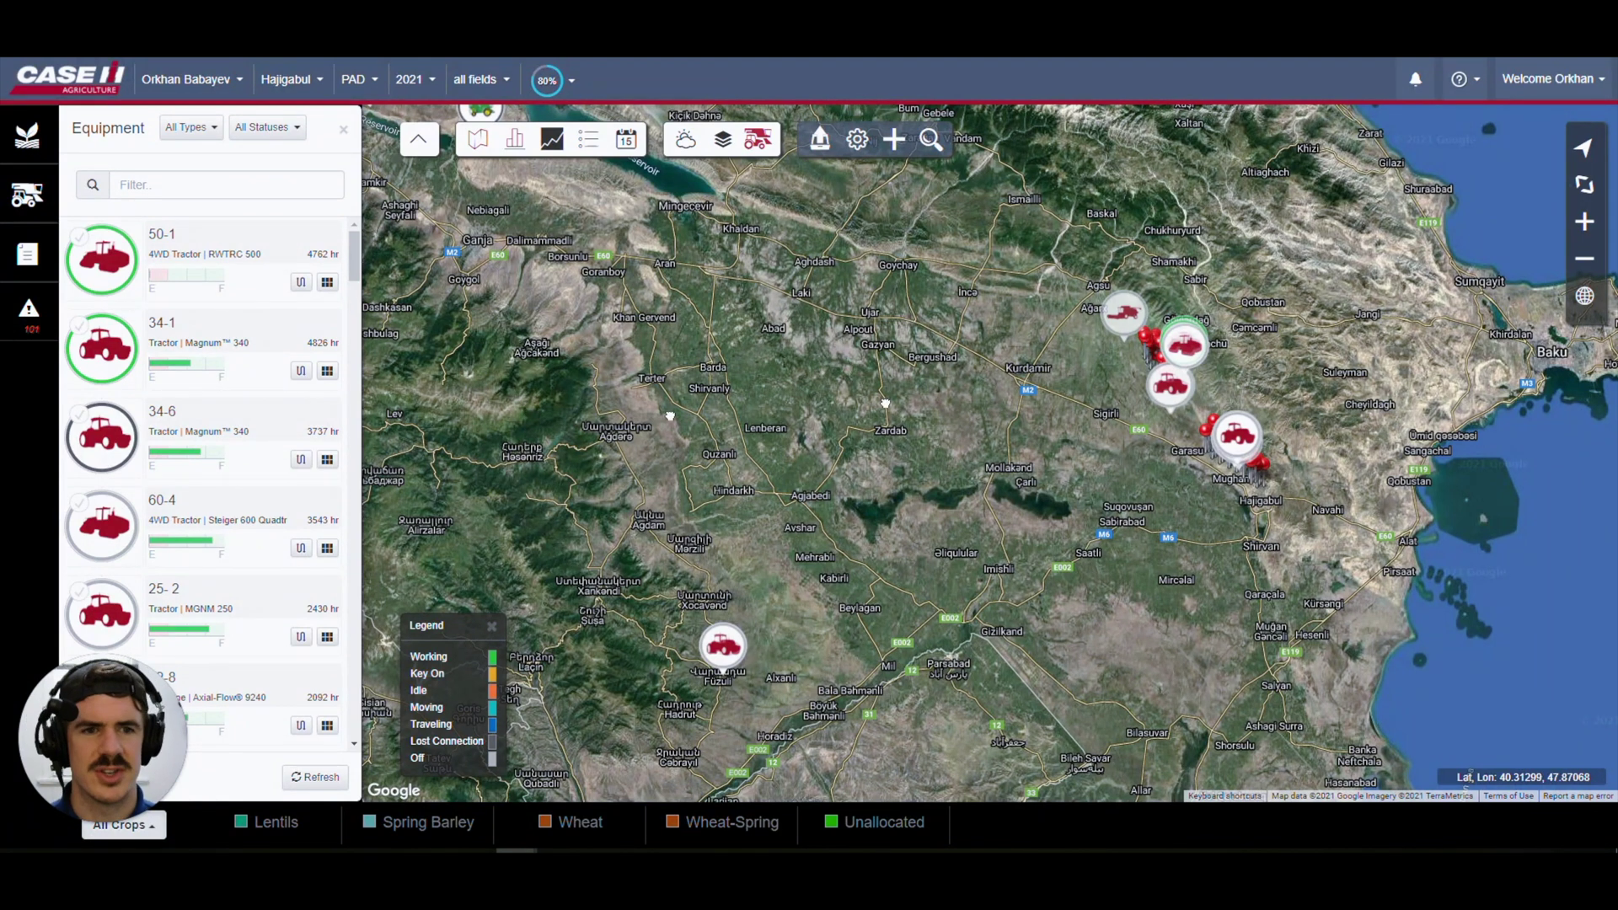
{"action": "left_click_drag", "start_coordinate": [1187, 366], "coordinate": [921, 389]}
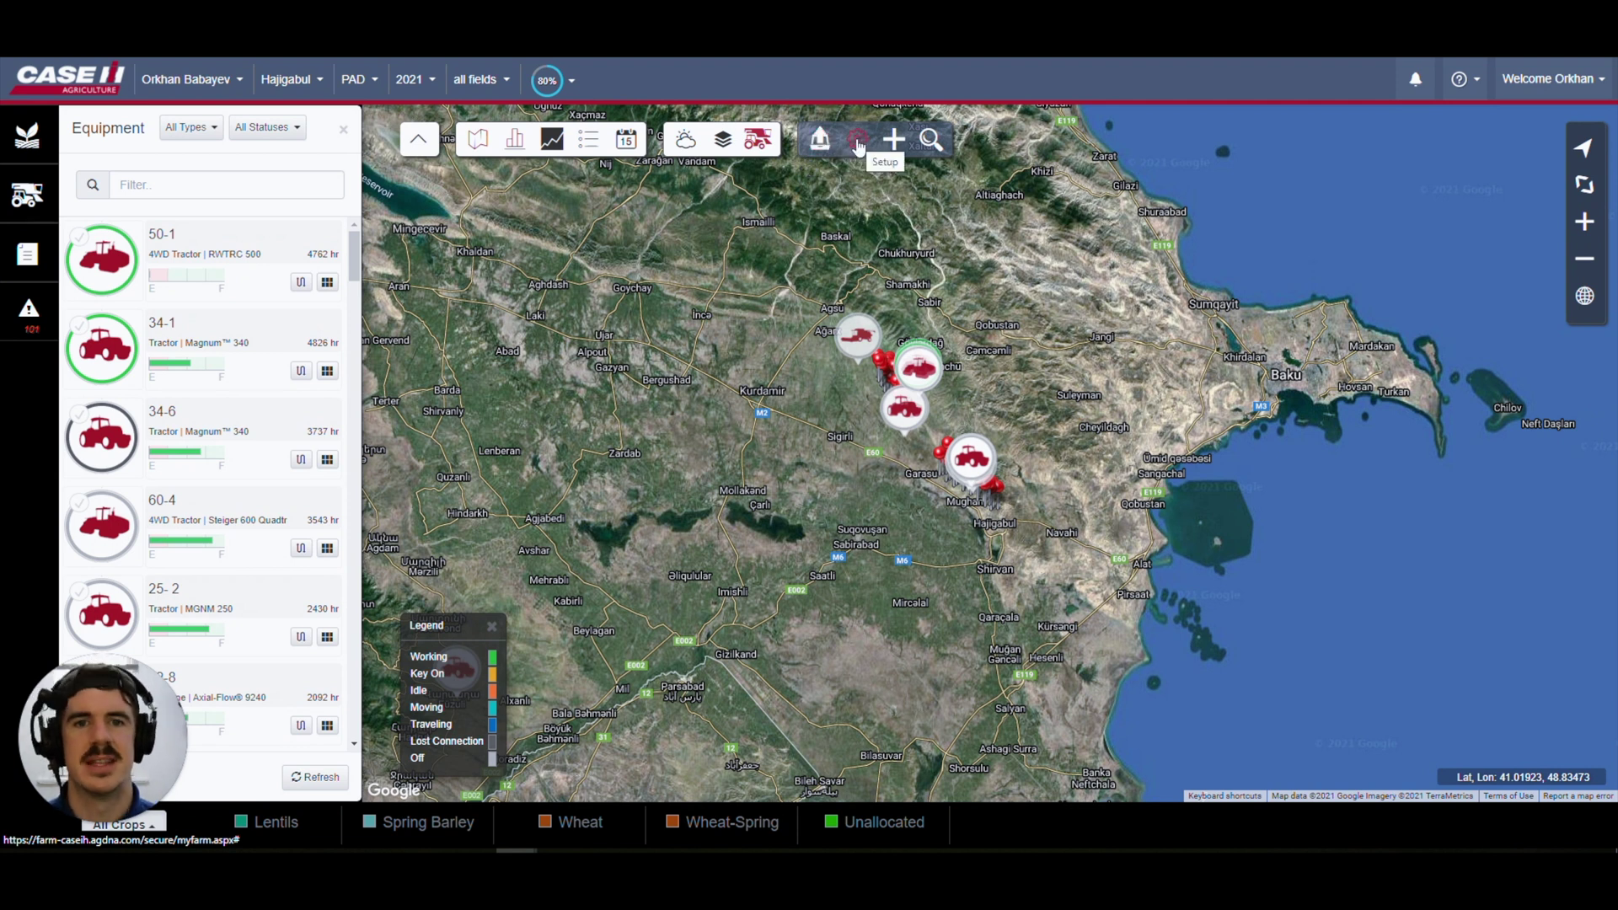
Look through the farm Setup categories Products, Resources, Zones and Geofence&Curfew, and close the Setup window
{"action": "left_click", "coordinate": [856, 141]}
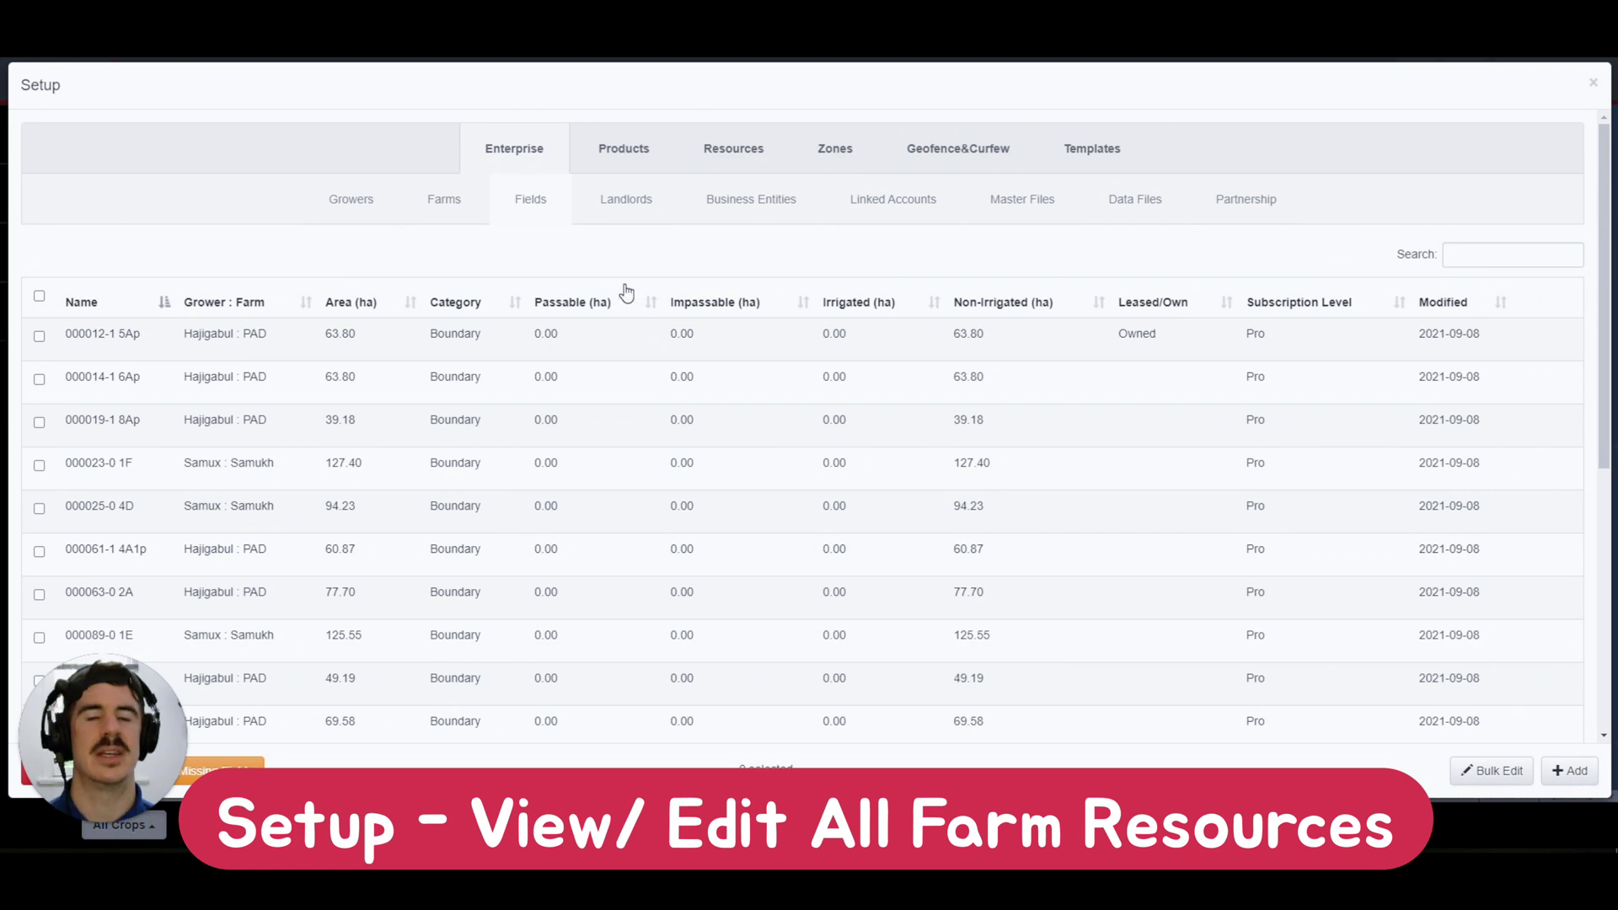
{"action": "left_click", "coordinate": [620, 225]}
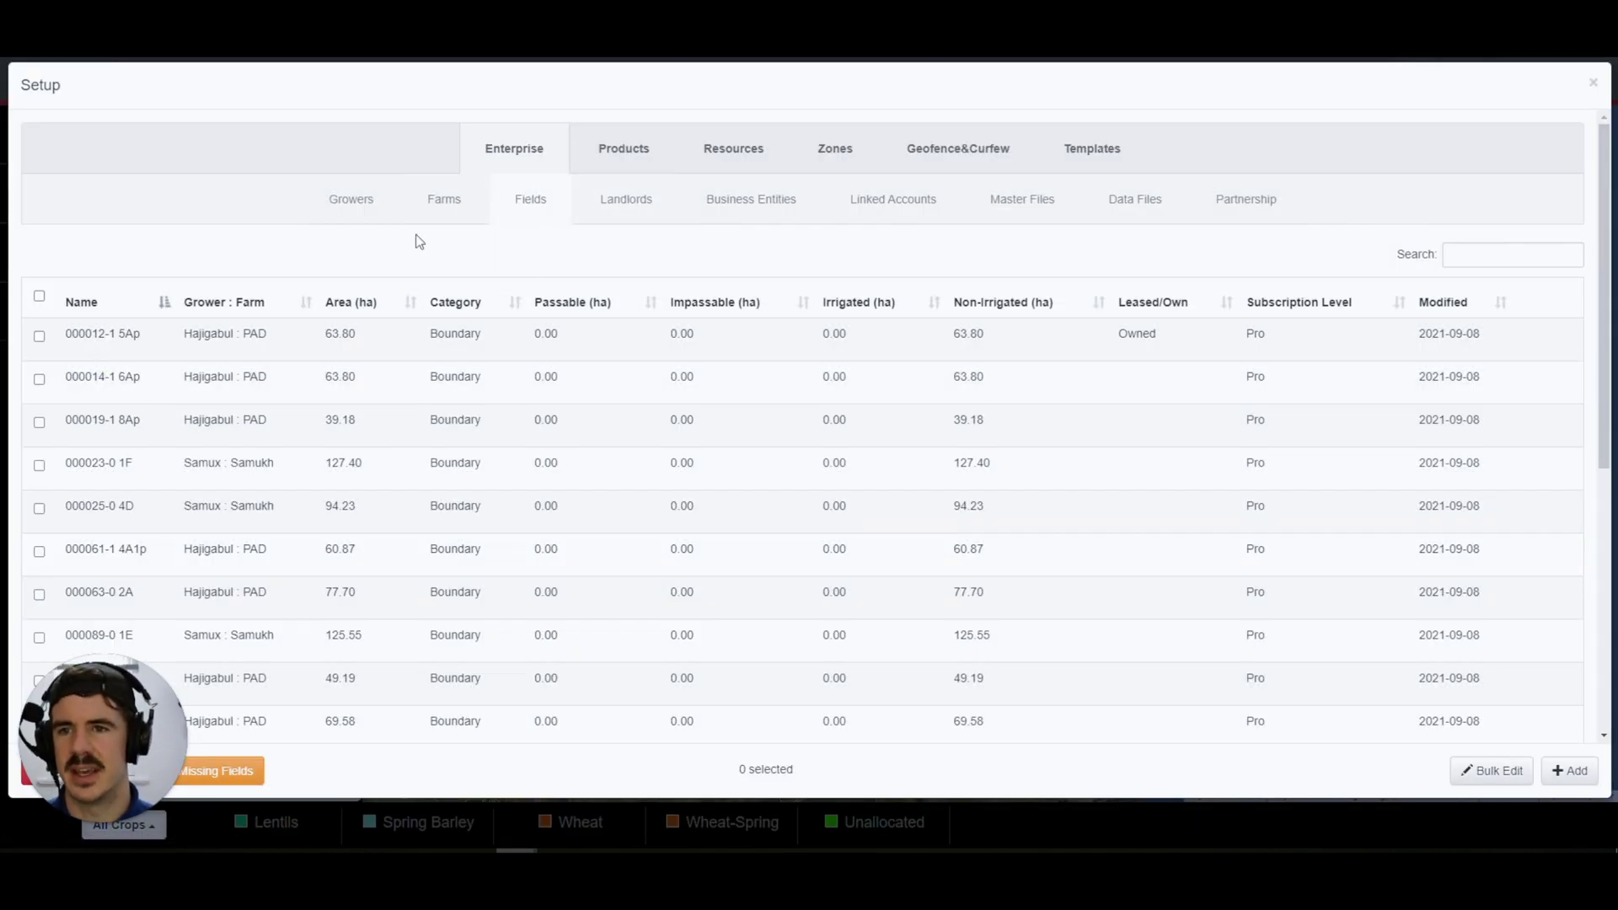
{"action": "left_click", "coordinate": [617, 165]}
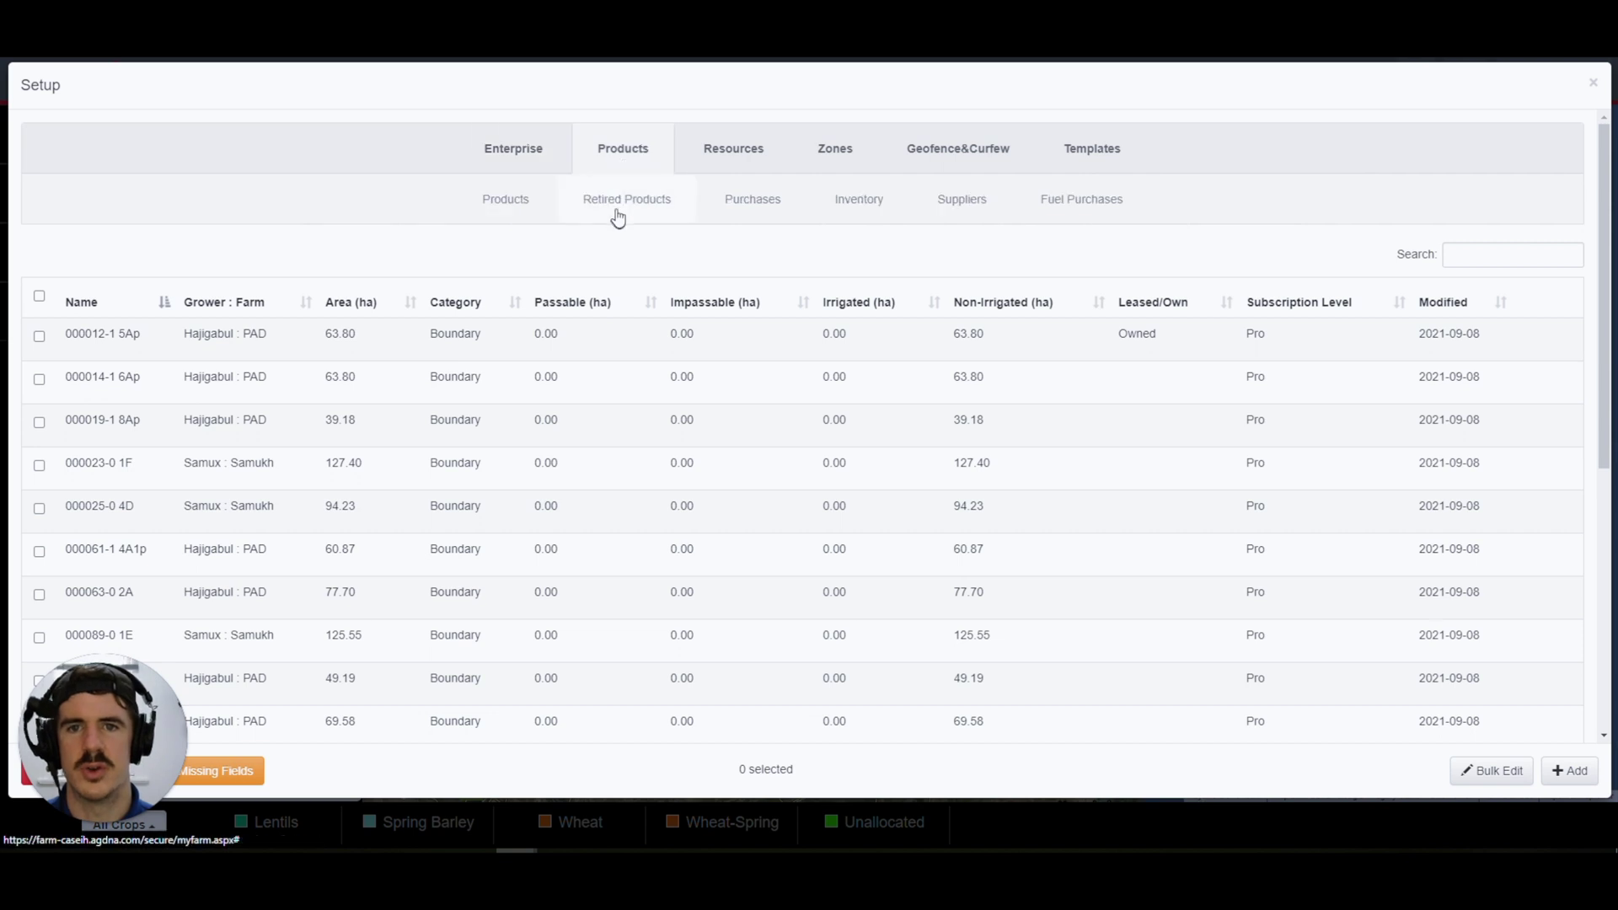
{"action": "left_click", "coordinate": [751, 168]}
{"action": "left_click", "coordinate": [849, 157]}
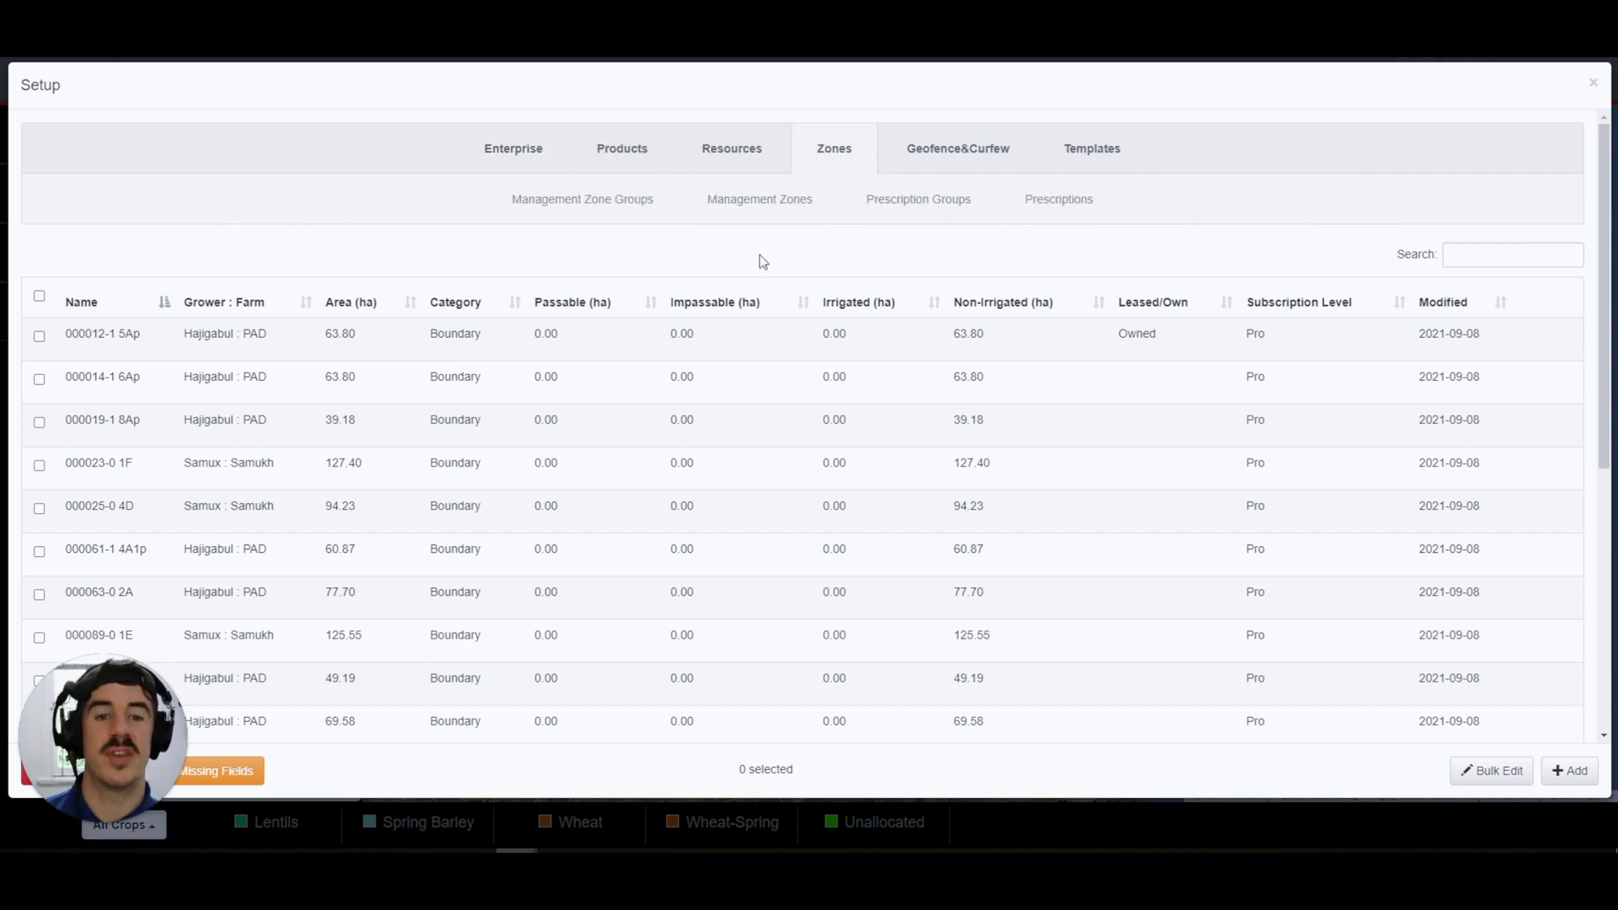
{"action": "left_click", "coordinate": [966, 156]}
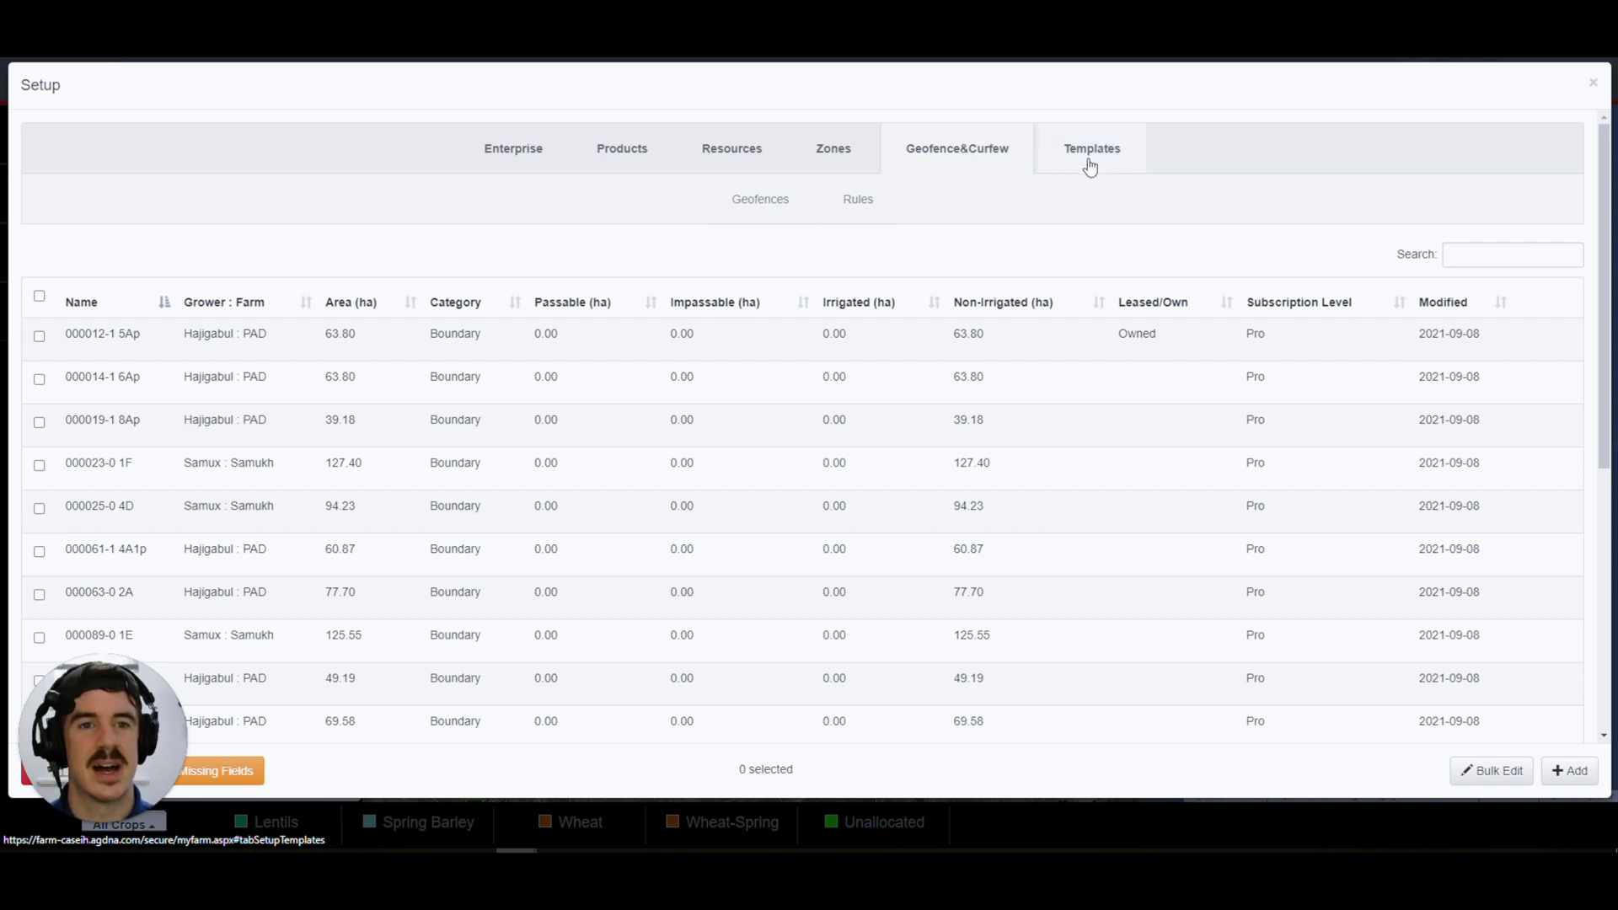
{"action": "left_click", "coordinate": [1594, 82]}
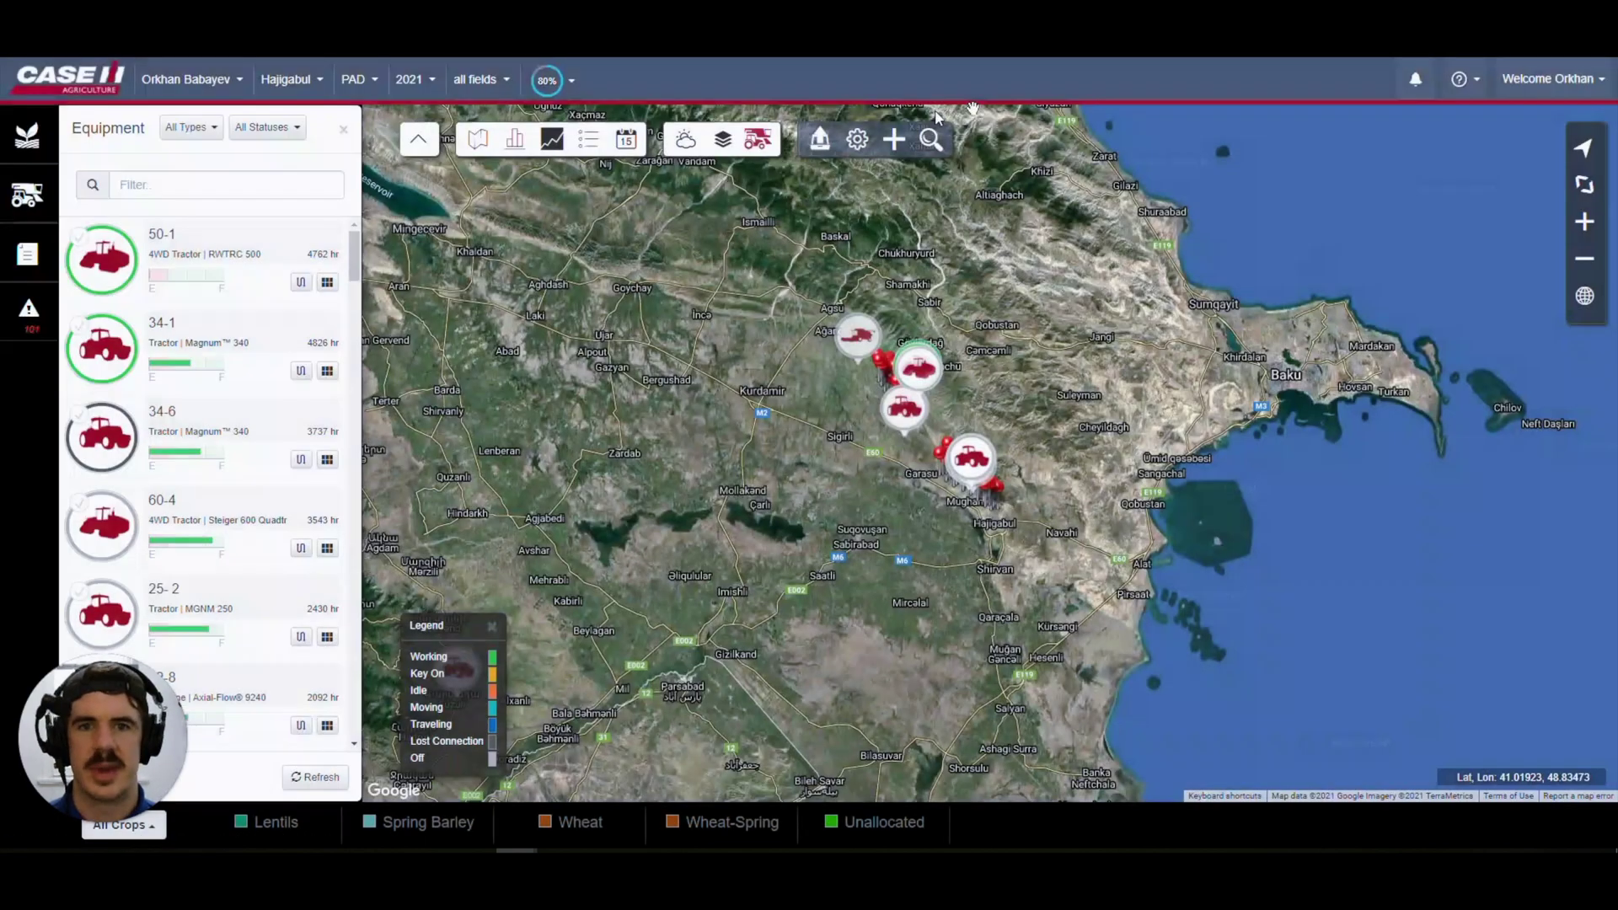
View the options for adding work, uploading data and creating setup items, and dismiss them
{"action": "left_click", "coordinate": [893, 141]}
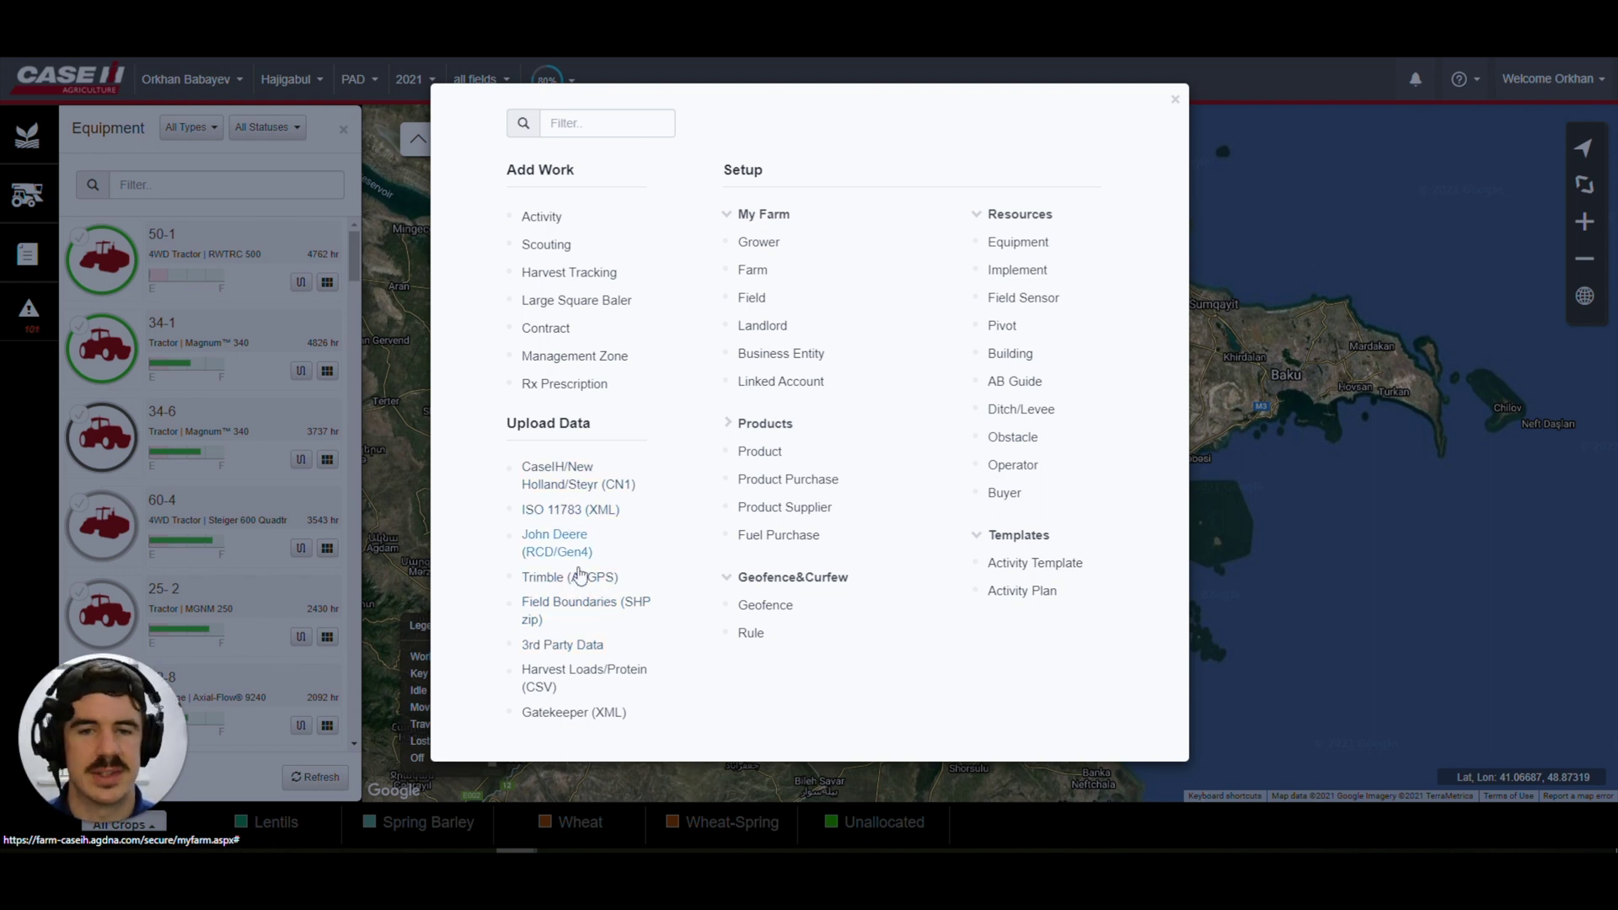
{"action": "key", "text": "Escape"}
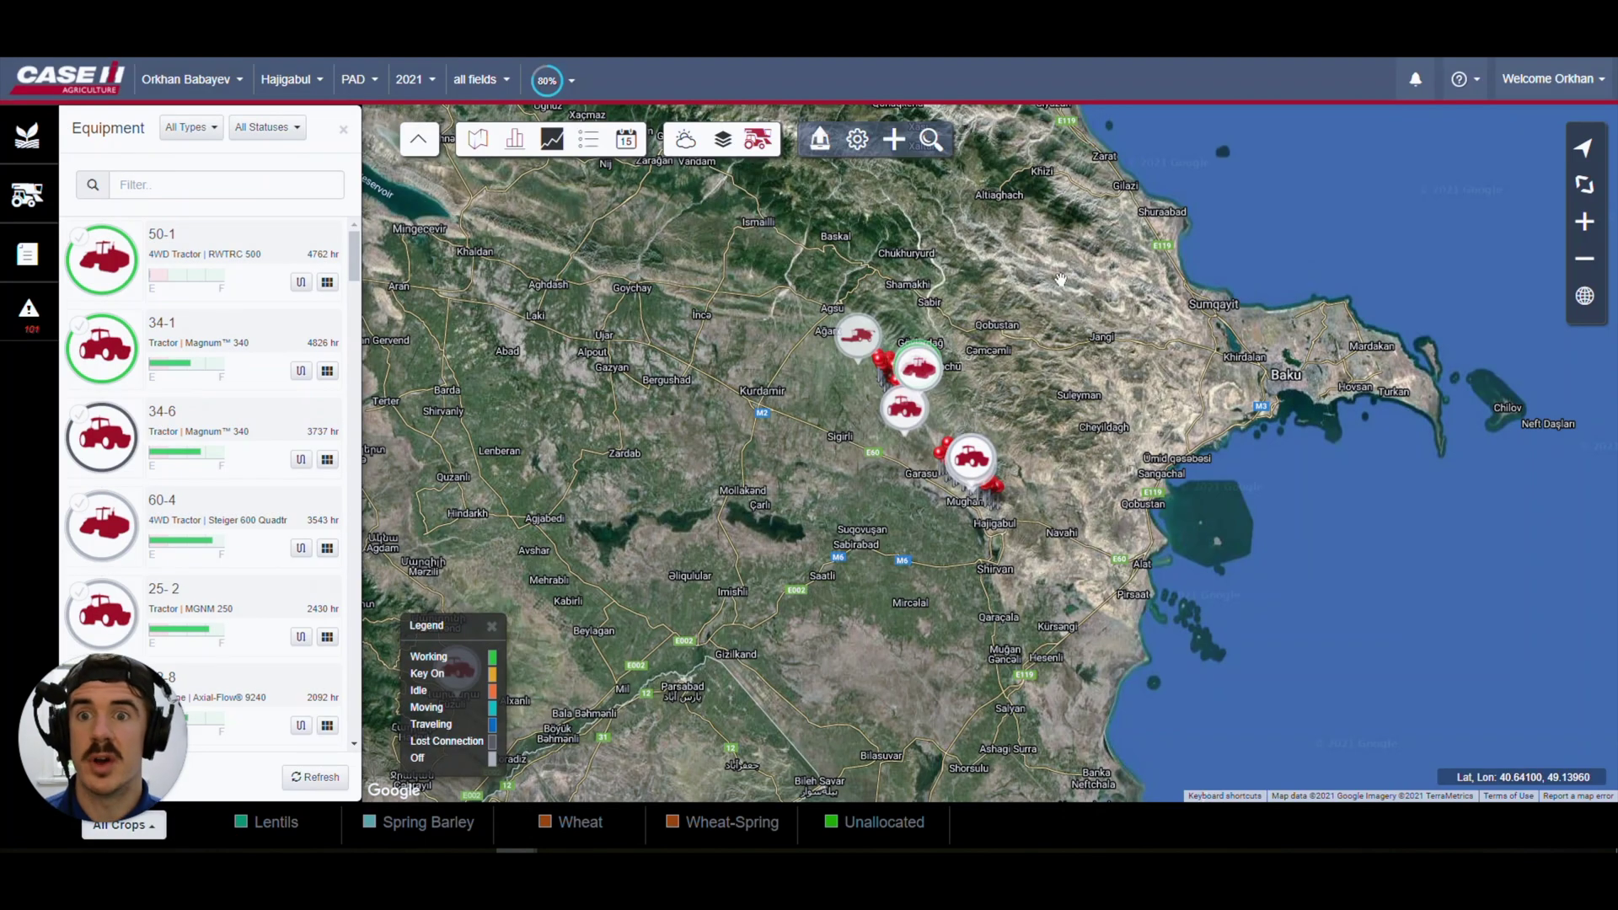
{"action": "left_click", "coordinate": [1045, 376]}
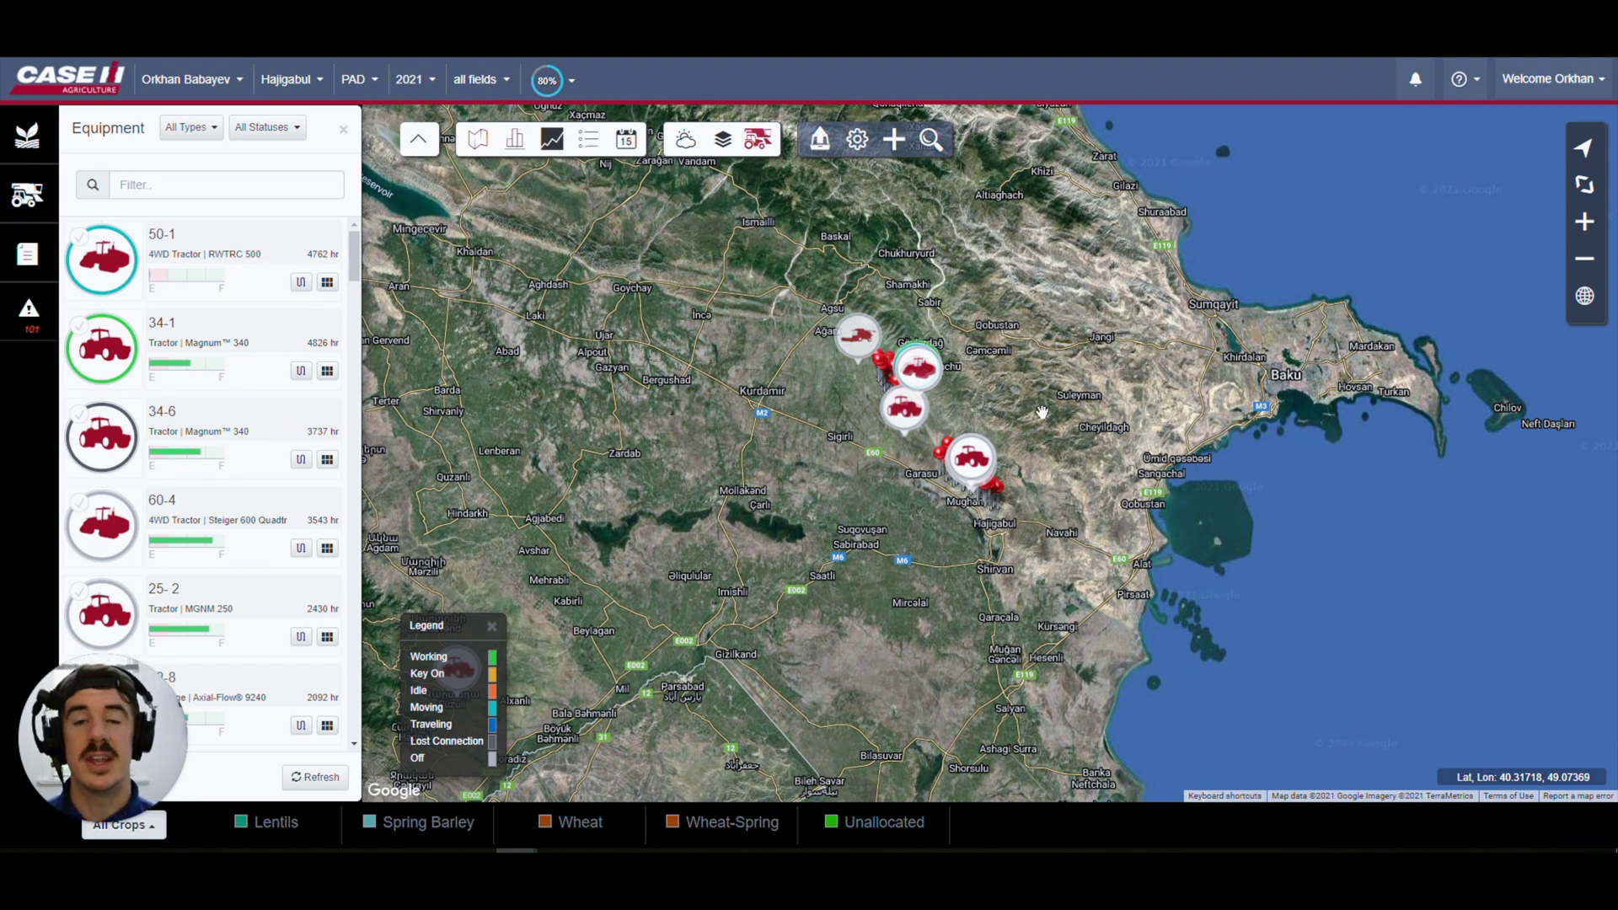
{"action": "left_click", "coordinate": [1043, 412]}
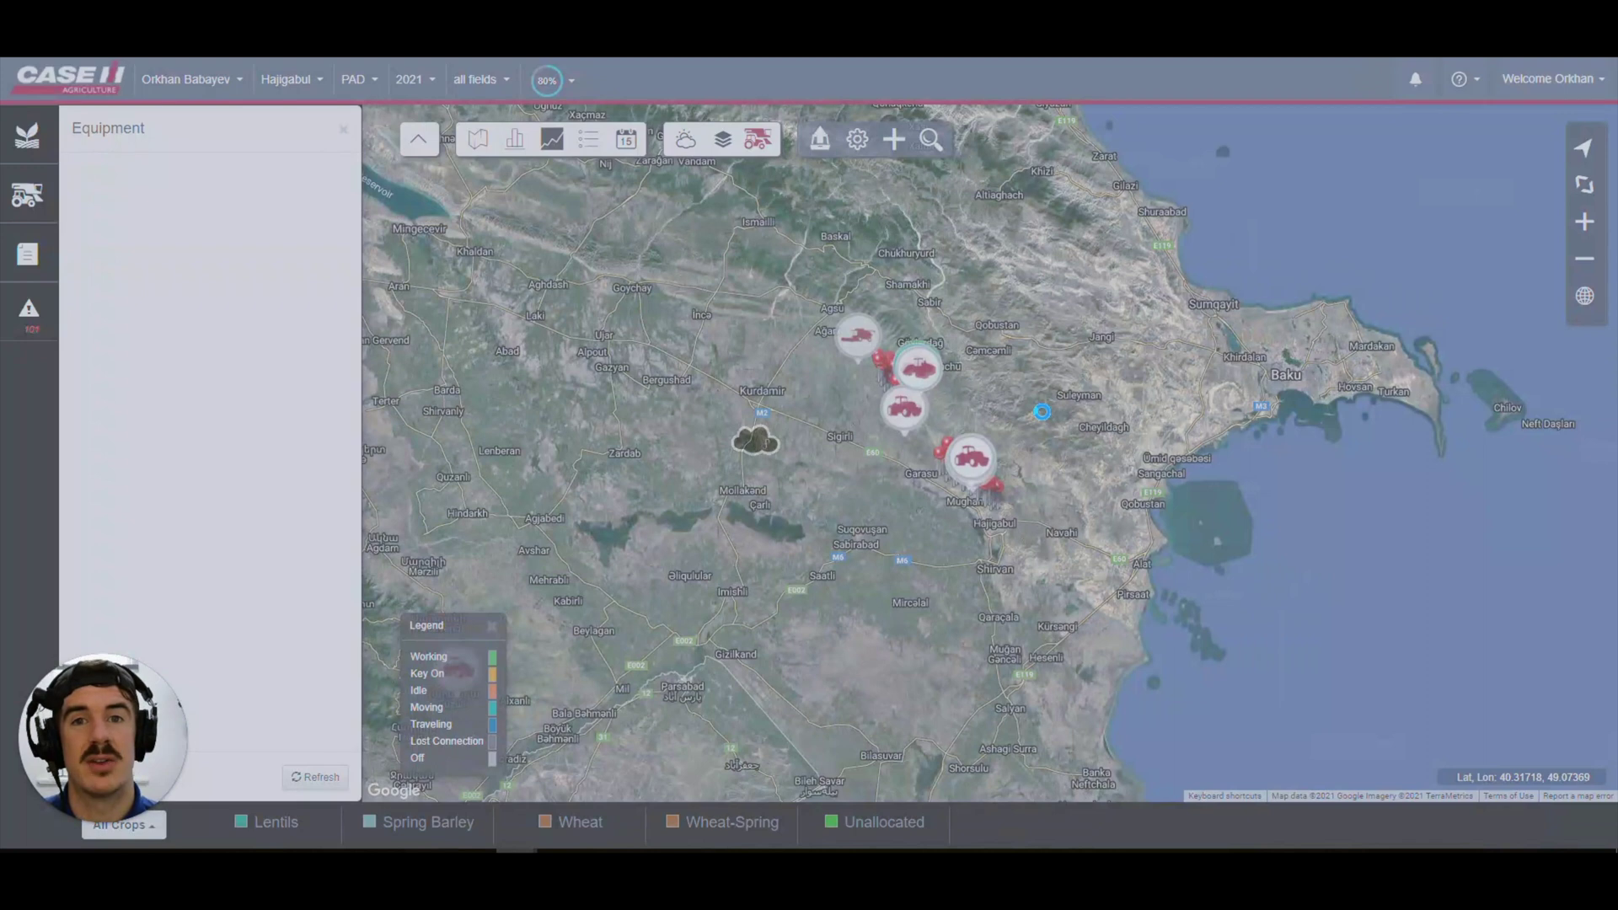